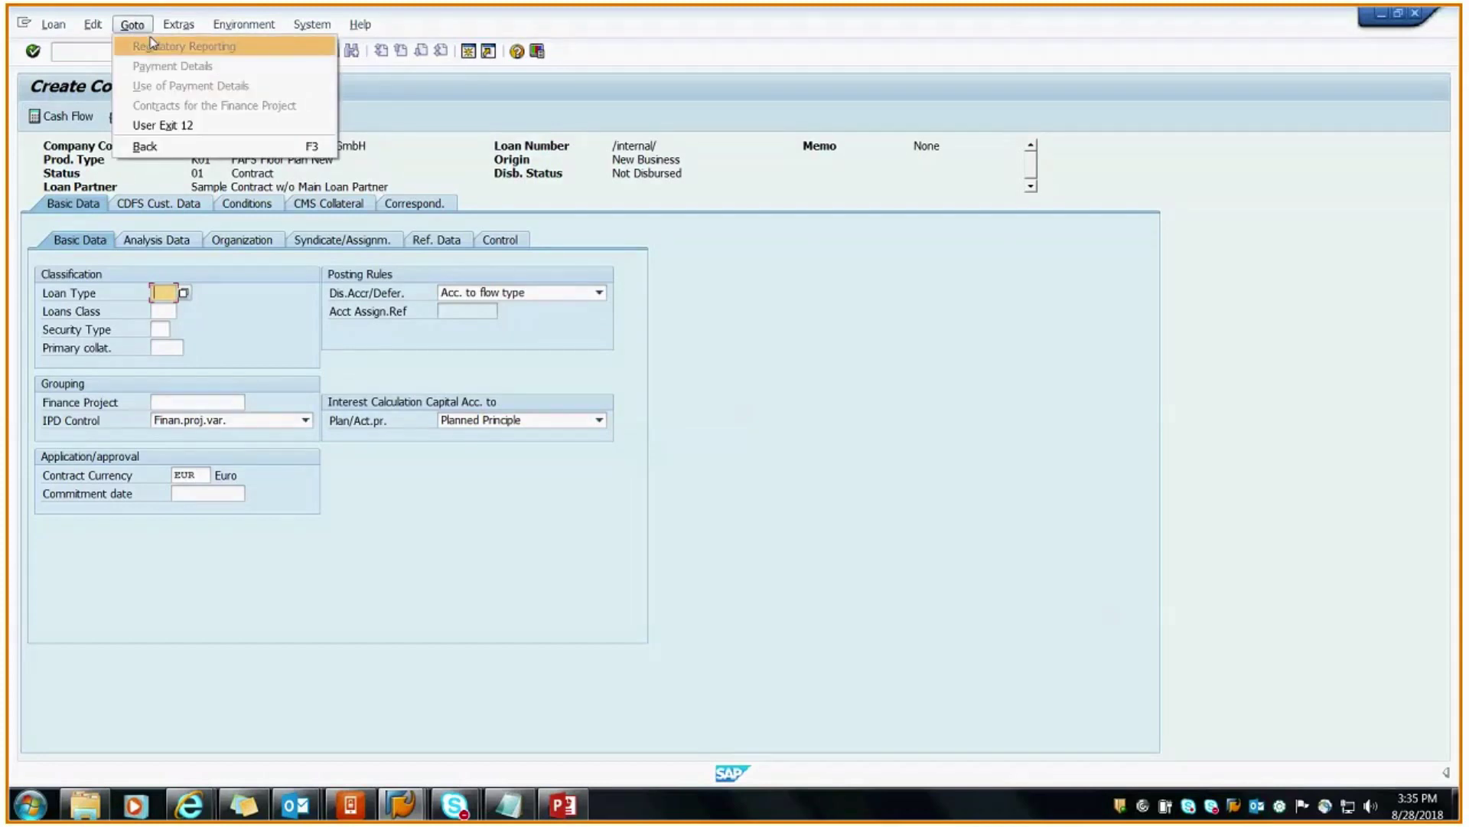
# Leave the loan contract and run /ocmod to open CMOD in a new session
pyautogui.click(151, 19)
pyautogui.click(142, 20)
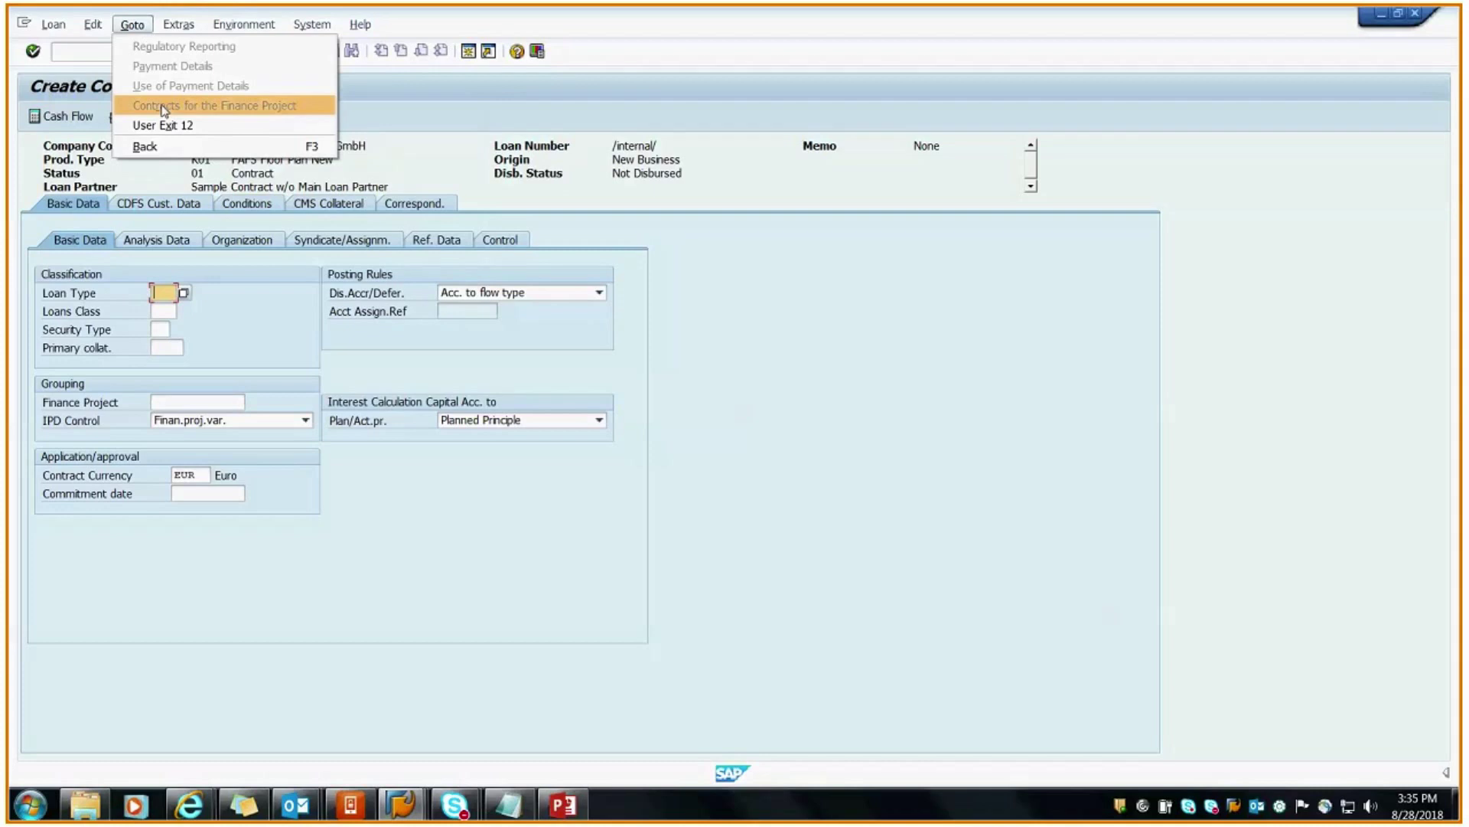
pyautogui.click(71, 48)
pyautogui.write('/ocmod')
pyautogui.press('Return')
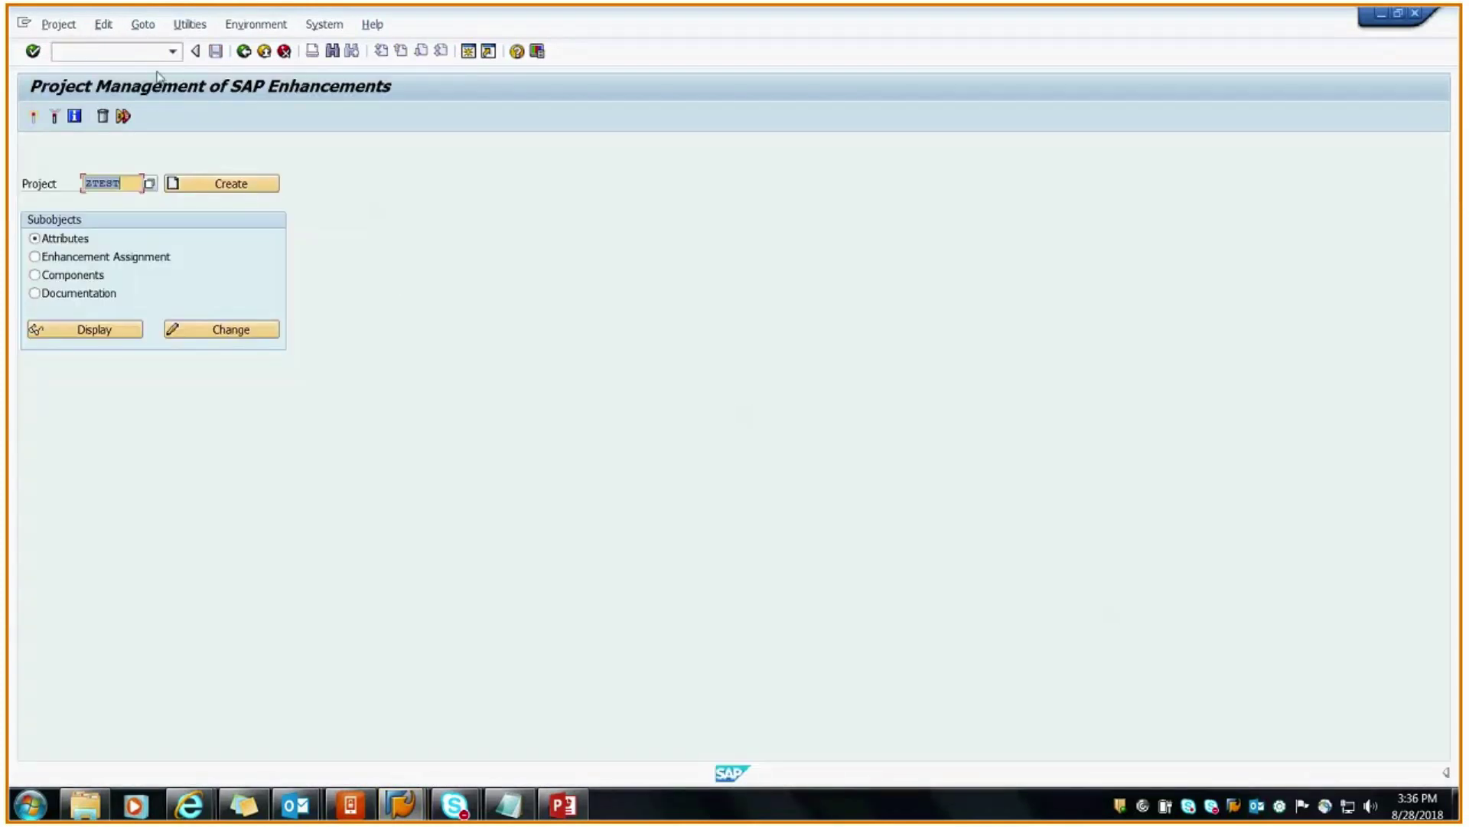
# Clear ZTEST from the Project field, then show System > Status on the Create Contract window
pyautogui.press('BackSpace')
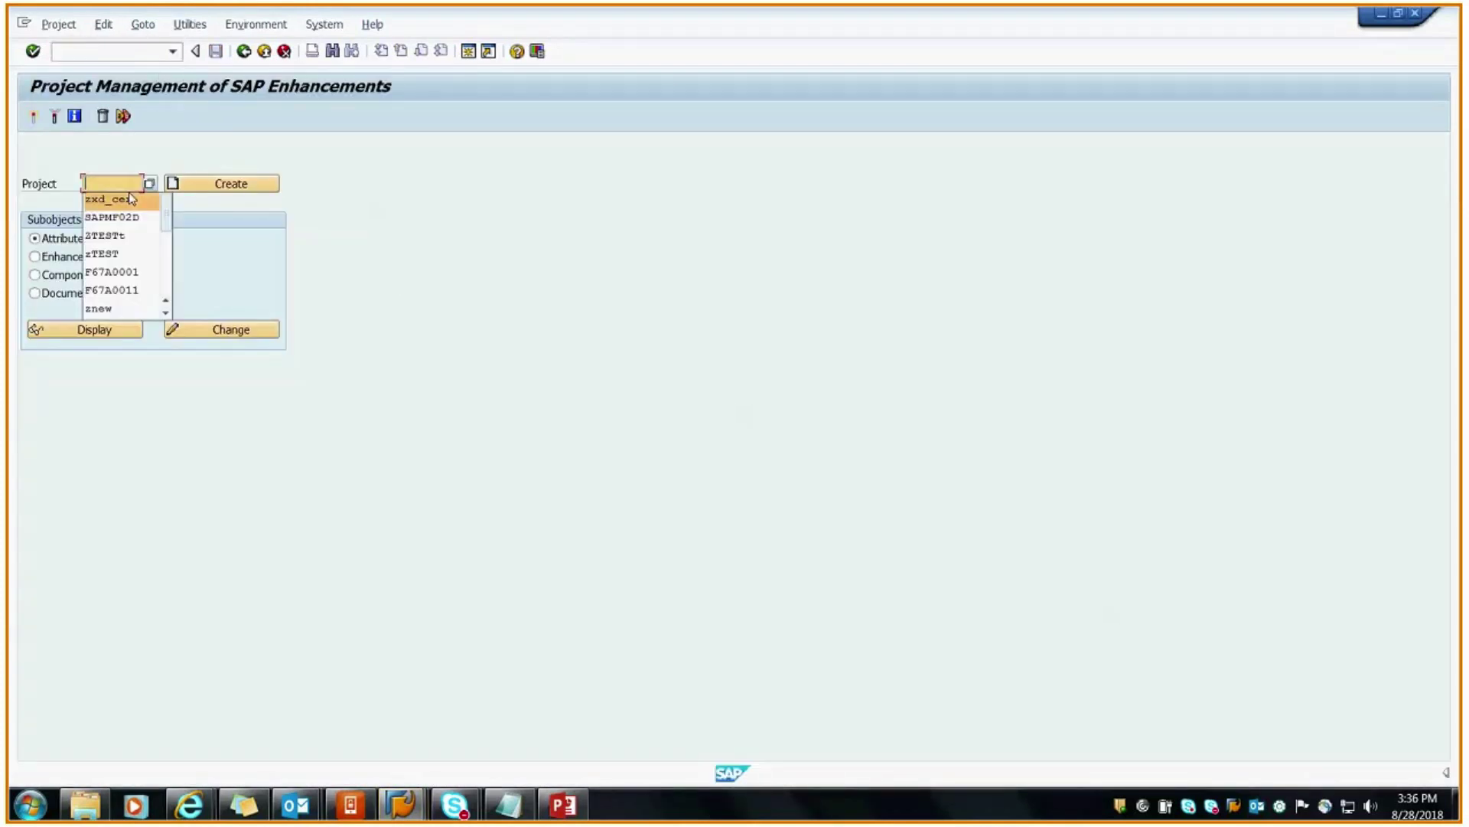
pyautogui.click(169, 160)
pyautogui.hotkey('alt', 'Tab')
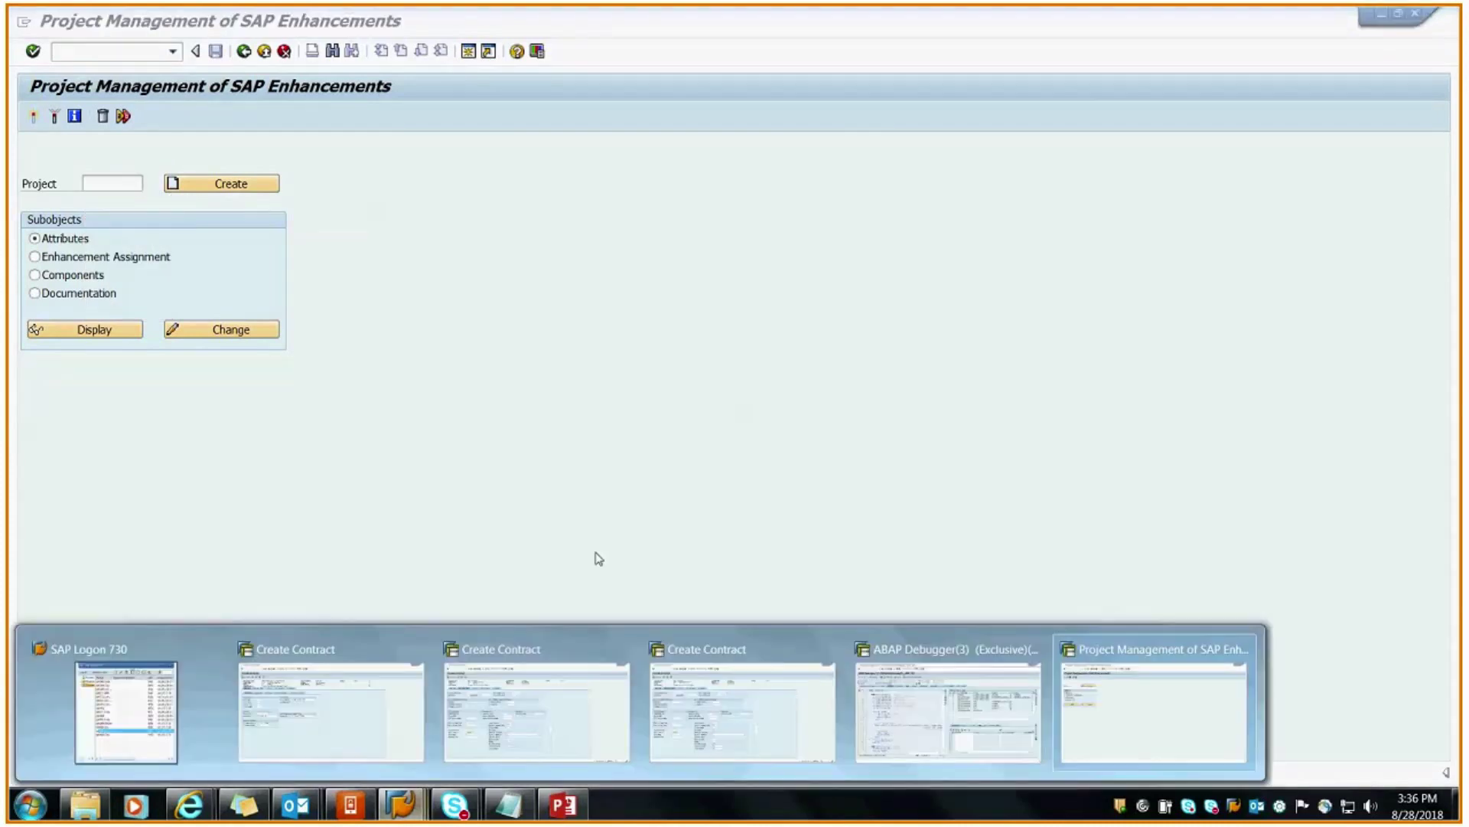
pyautogui.click(397, 689)
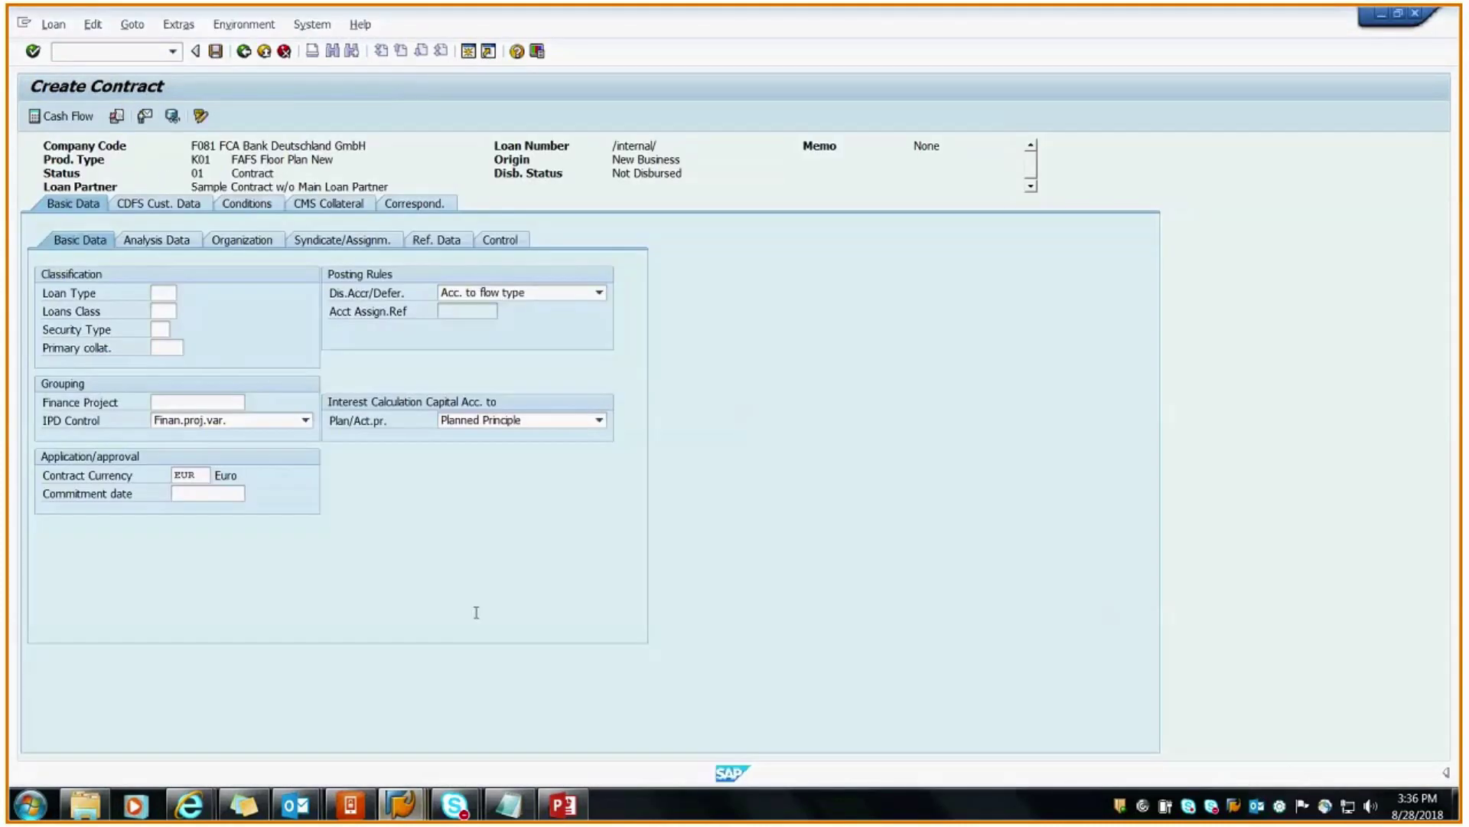
pyautogui.click(321, 28)
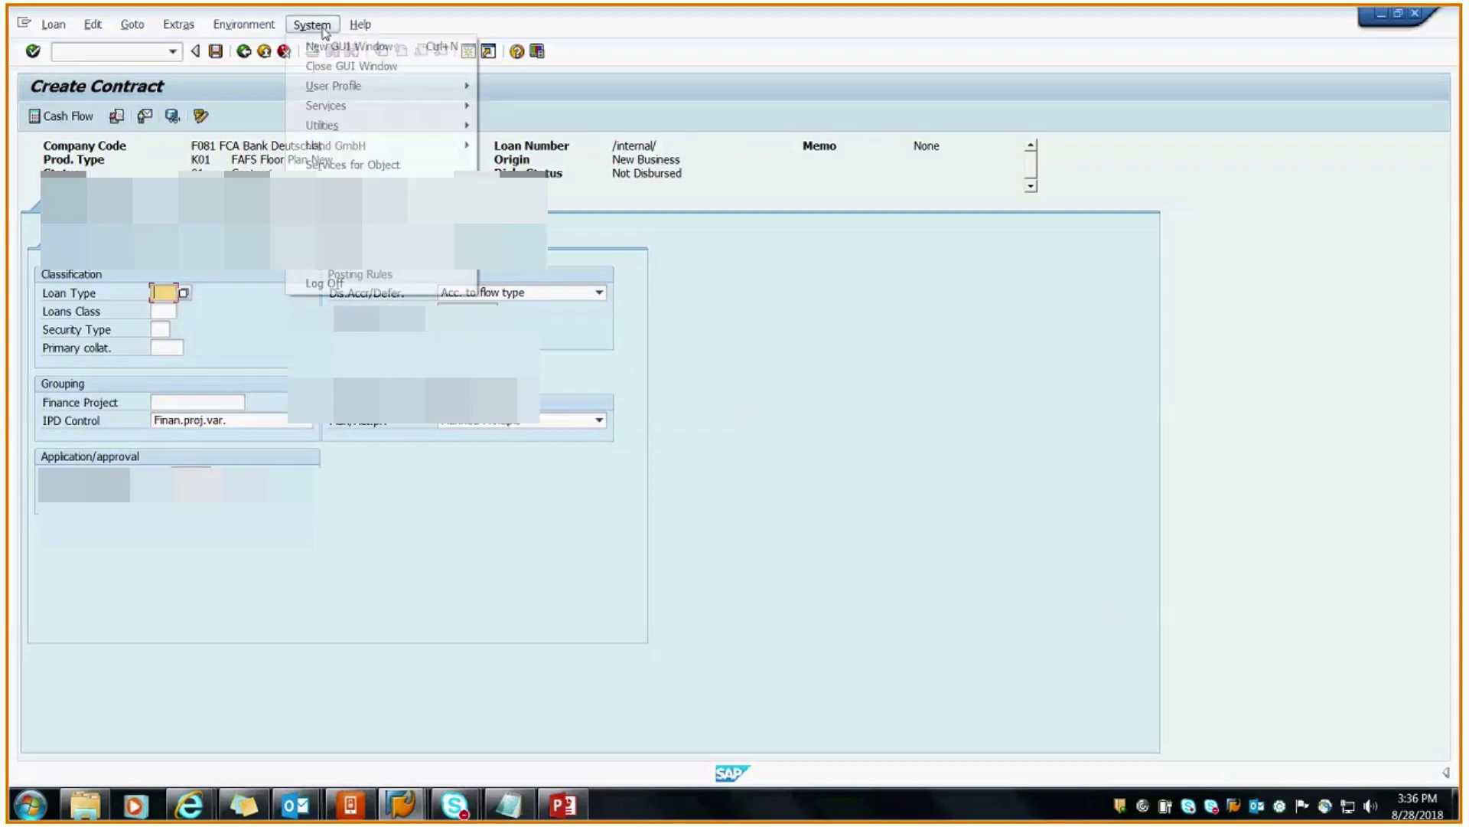
pyautogui.click(314, 24)
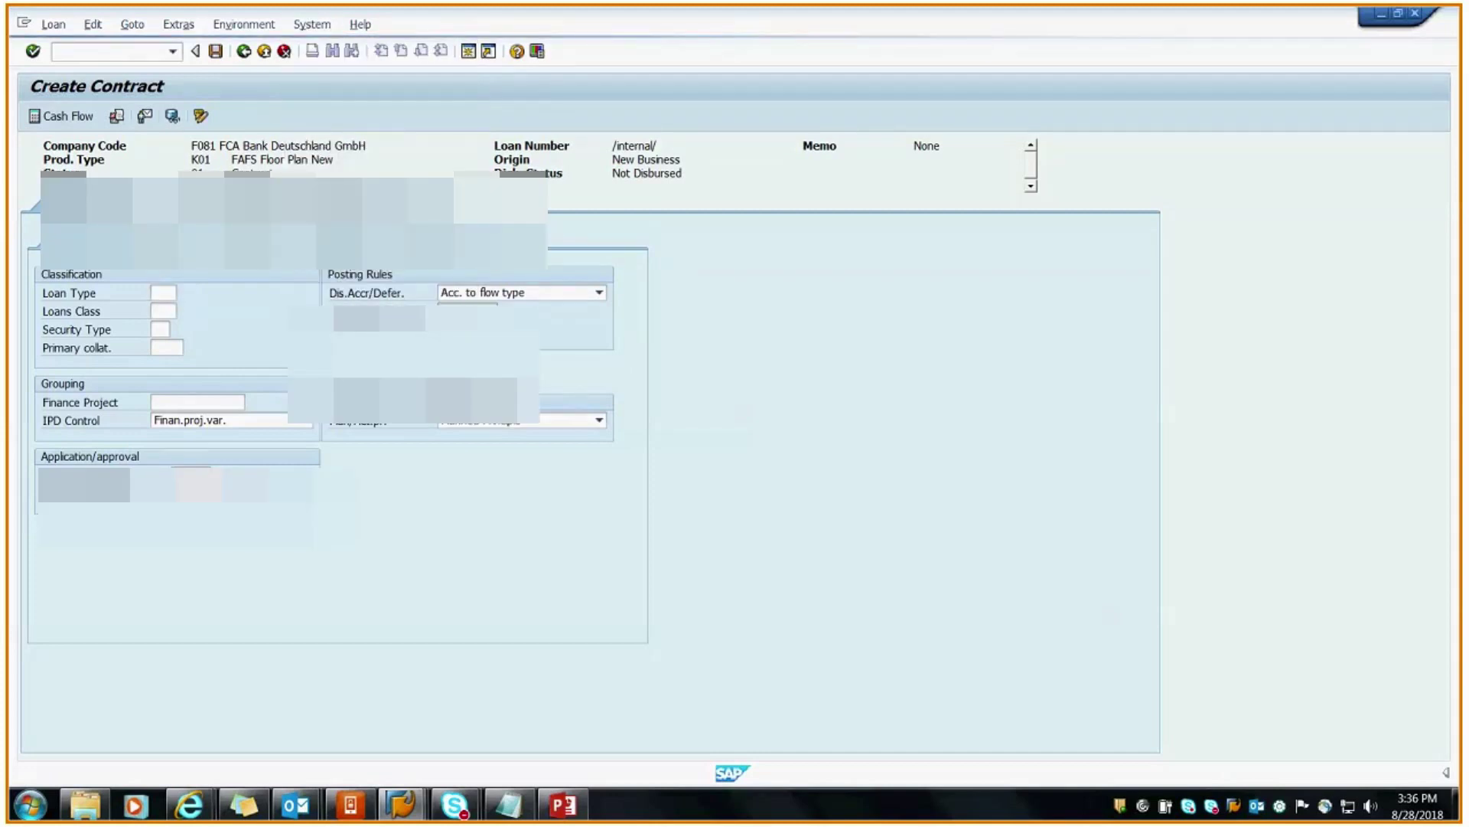
# Open program SAPMF67A and read its package FVVD in Goto > Attributes
pyautogui.click(262, 339)
pyautogui.moveTo(262, 339); pyautogui.dragTo(165, 344)
pyautogui.click(229, 349)
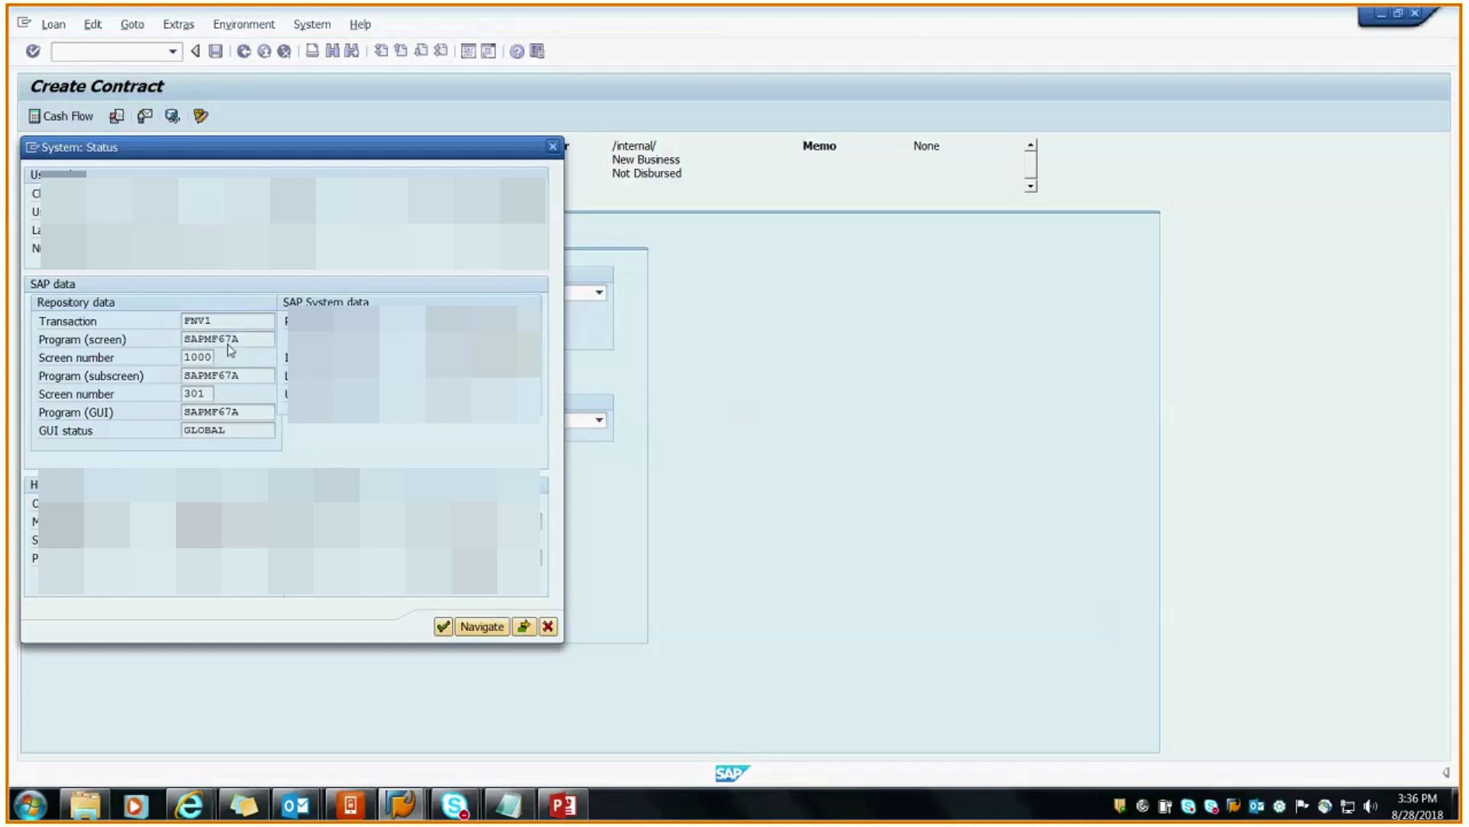
pyautogui.click(230, 349)
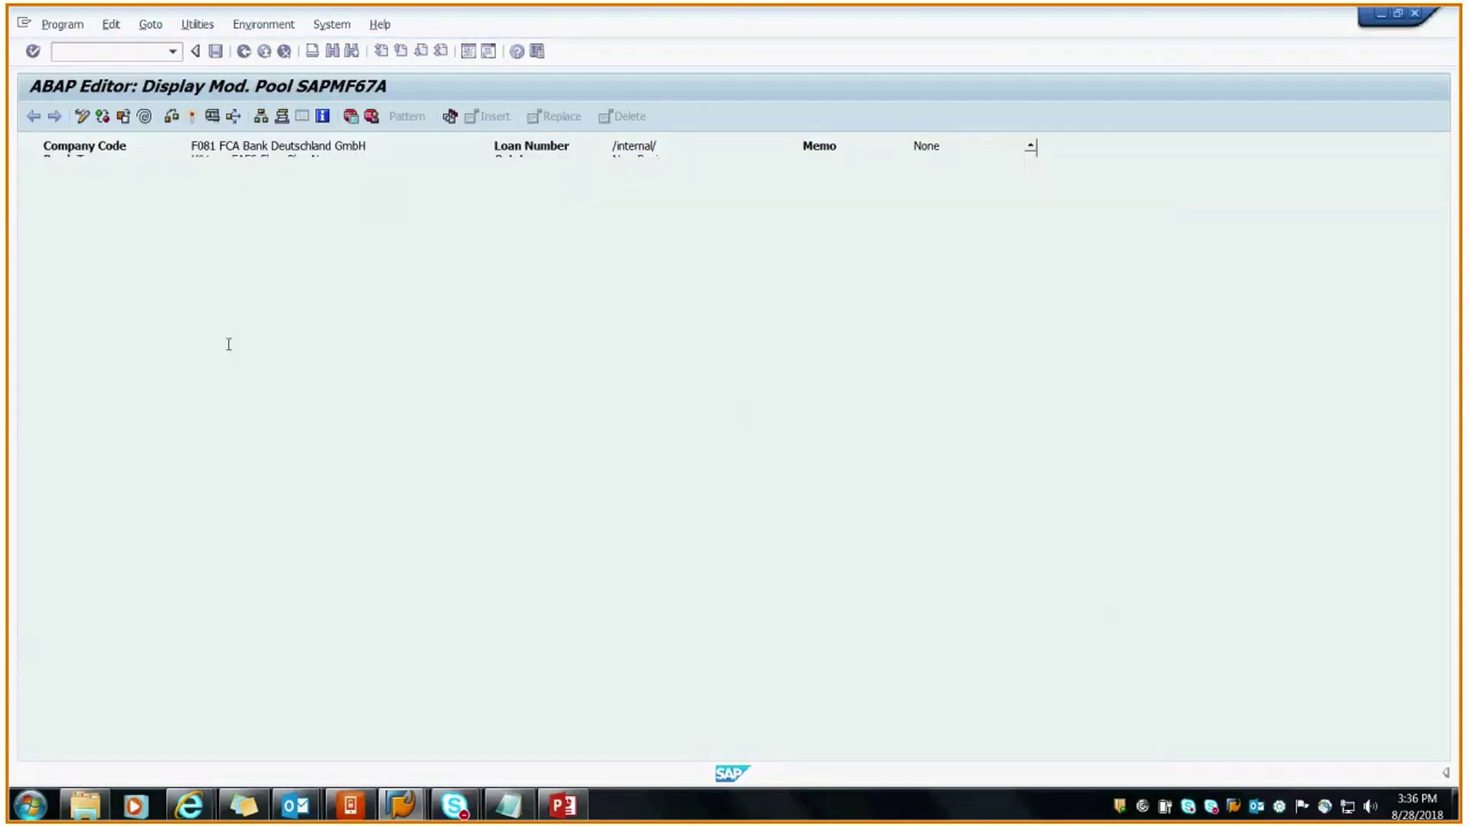
pyautogui.click(195, 24)
pyautogui.moveTo(150, 26)
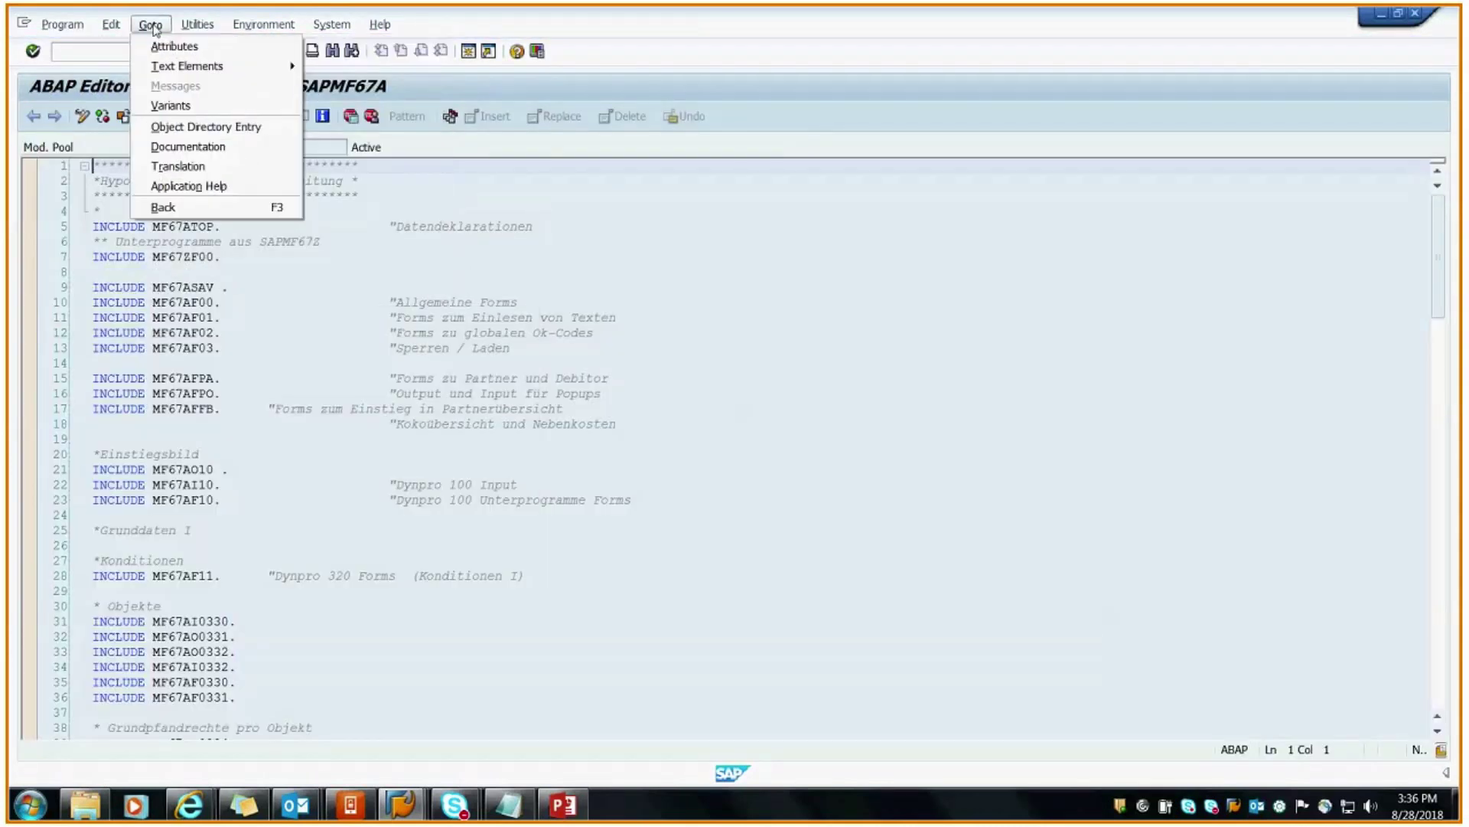
pyautogui.click(196, 65)
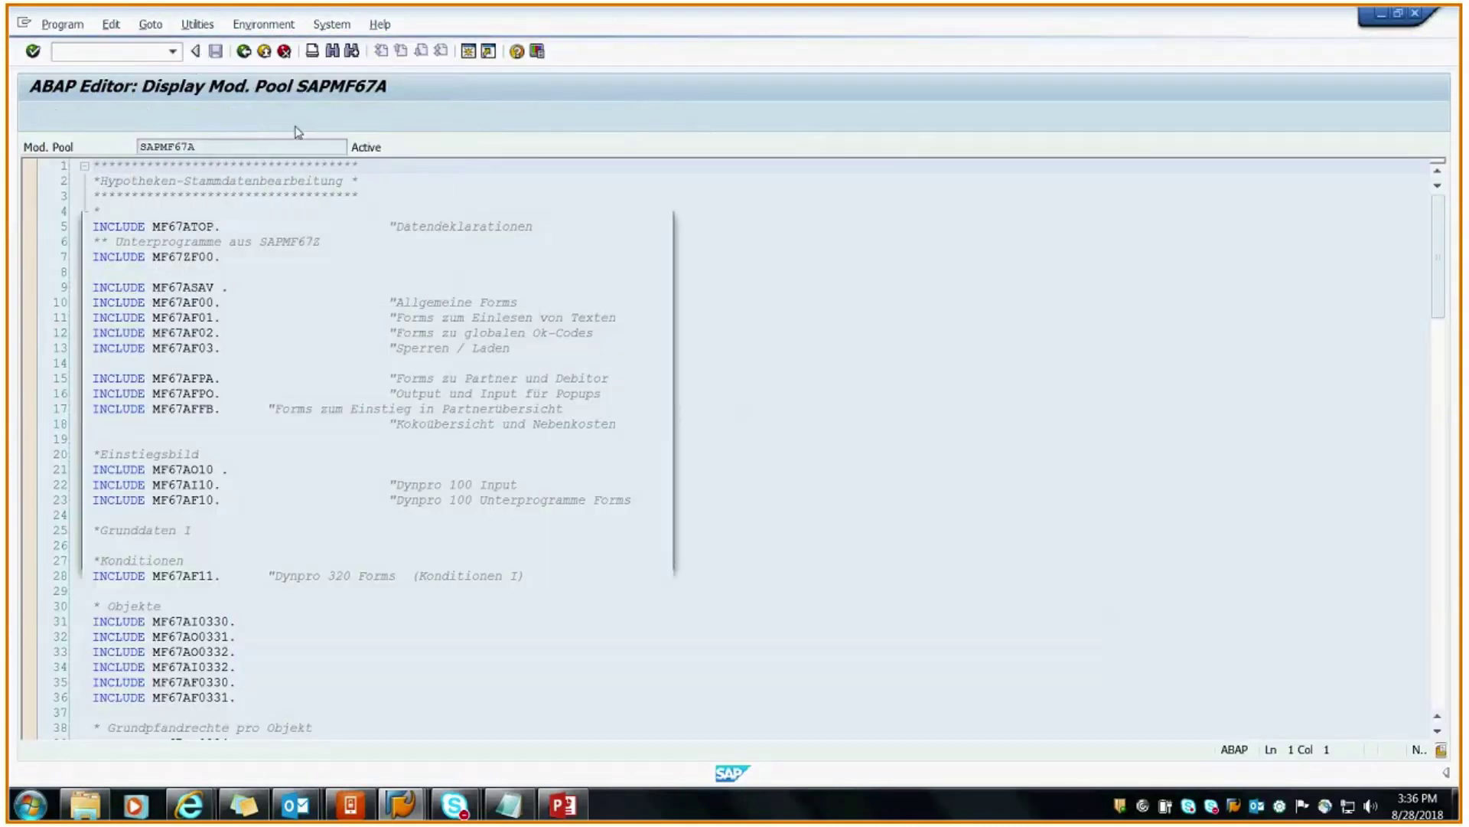
pyautogui.moveTo(277, 467); pyautogui.dragTo(237, 467)
pyautogui.click(469, 531)
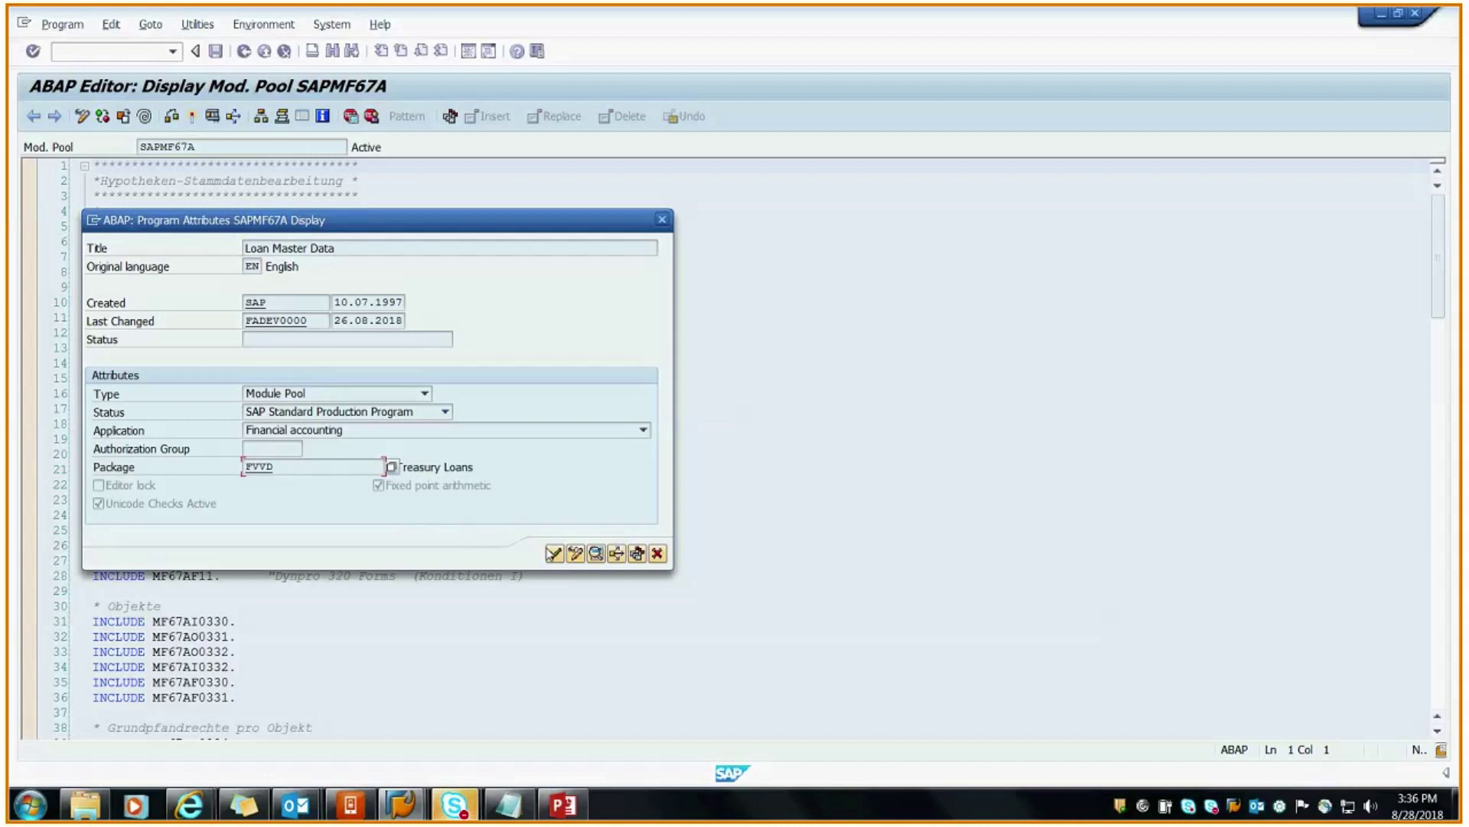
pyautogui.click(554, 553)
# Return to the contract, close the status window, and switch back to the CMOD window
pyautogui.click(243, 54)
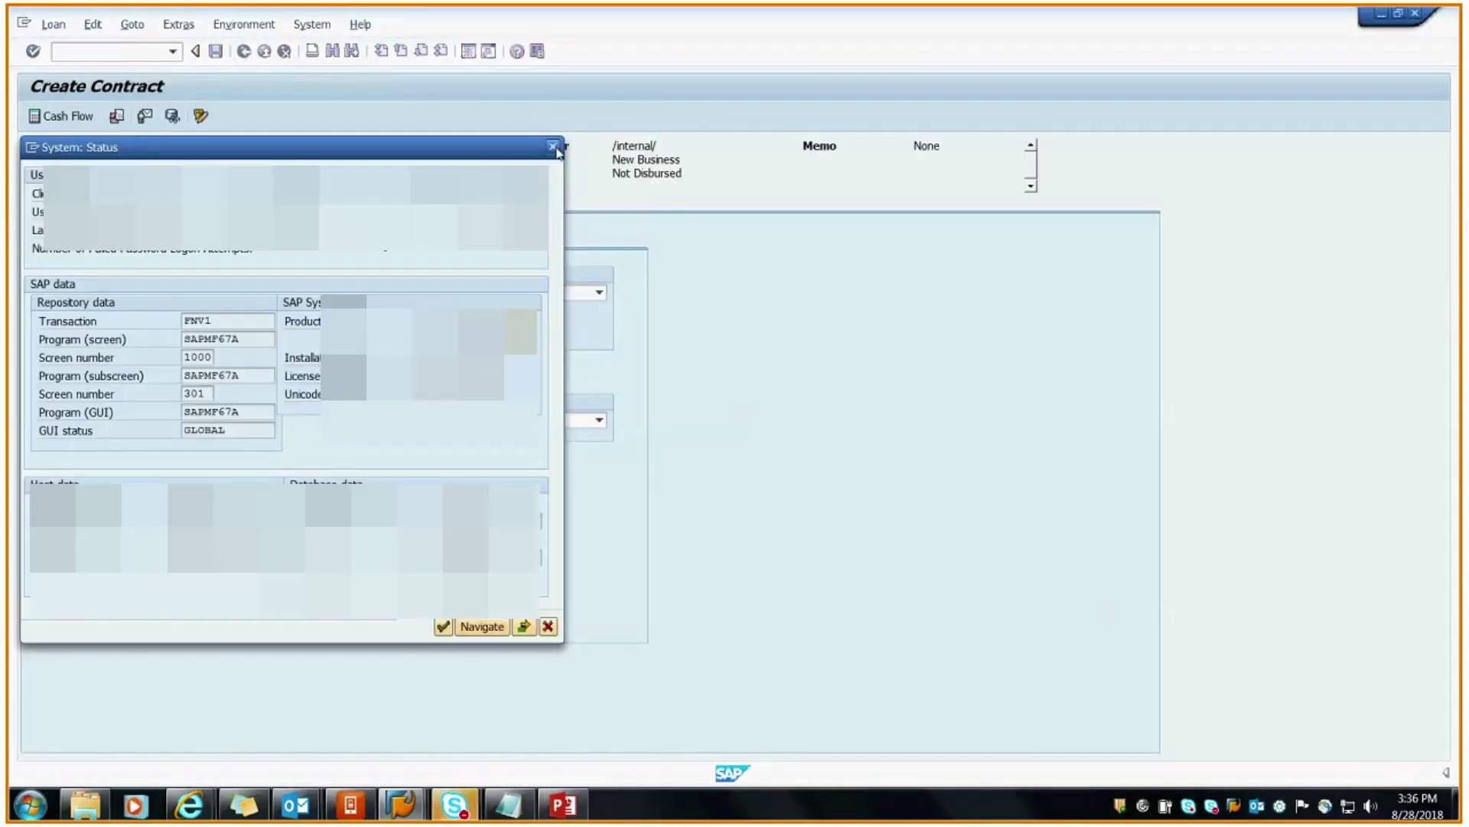
pyautogui.click(554, 146)
pyautogui.moveTo(400, 804)
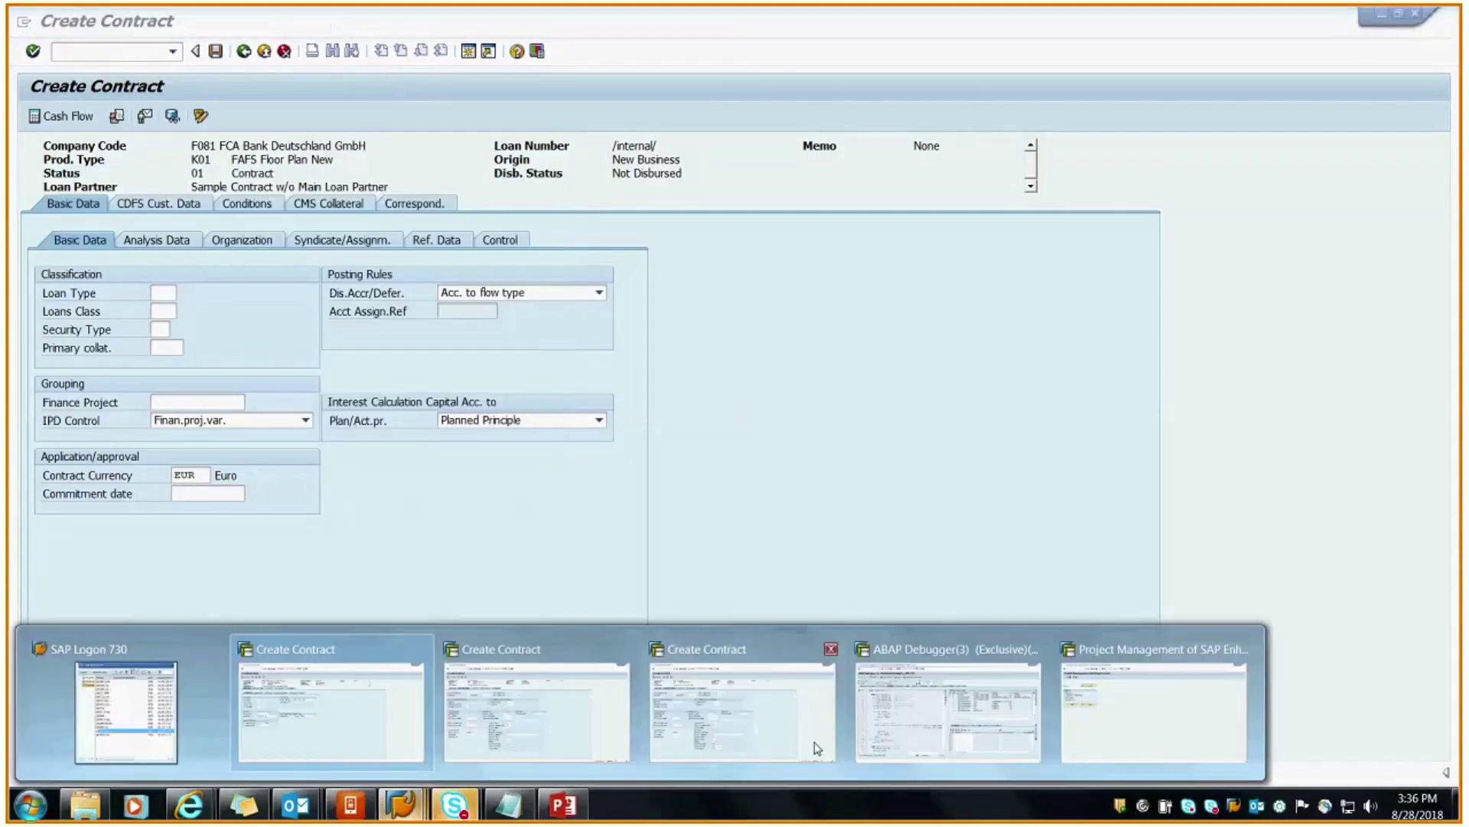
pyautogui.click(1154, 711)
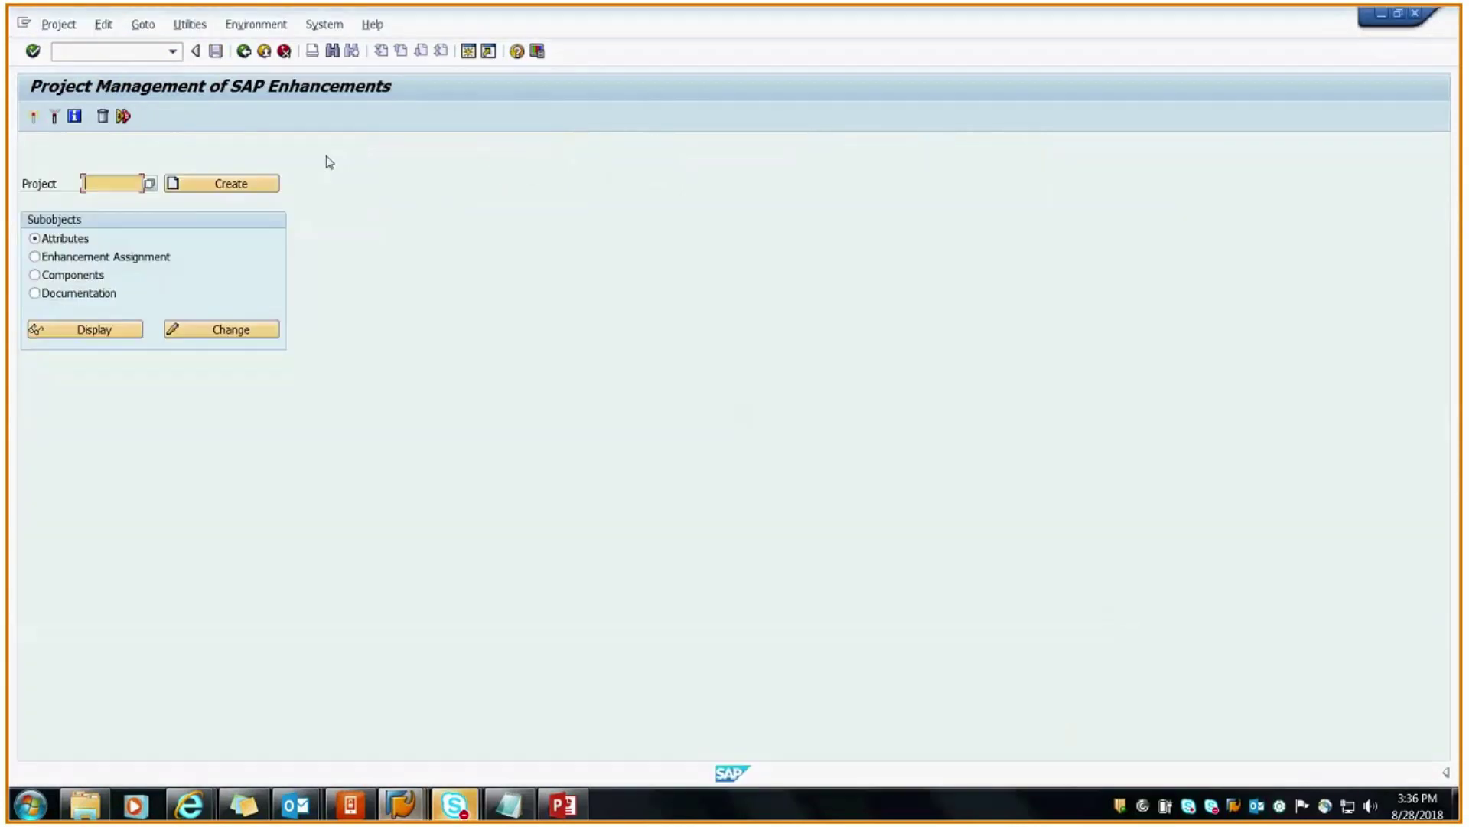
pyautogui.click(189, 24)
# Search SAP enhancements for package FVVD, listing 31 exits including F67A0001
pyautogui.click(201, 45)
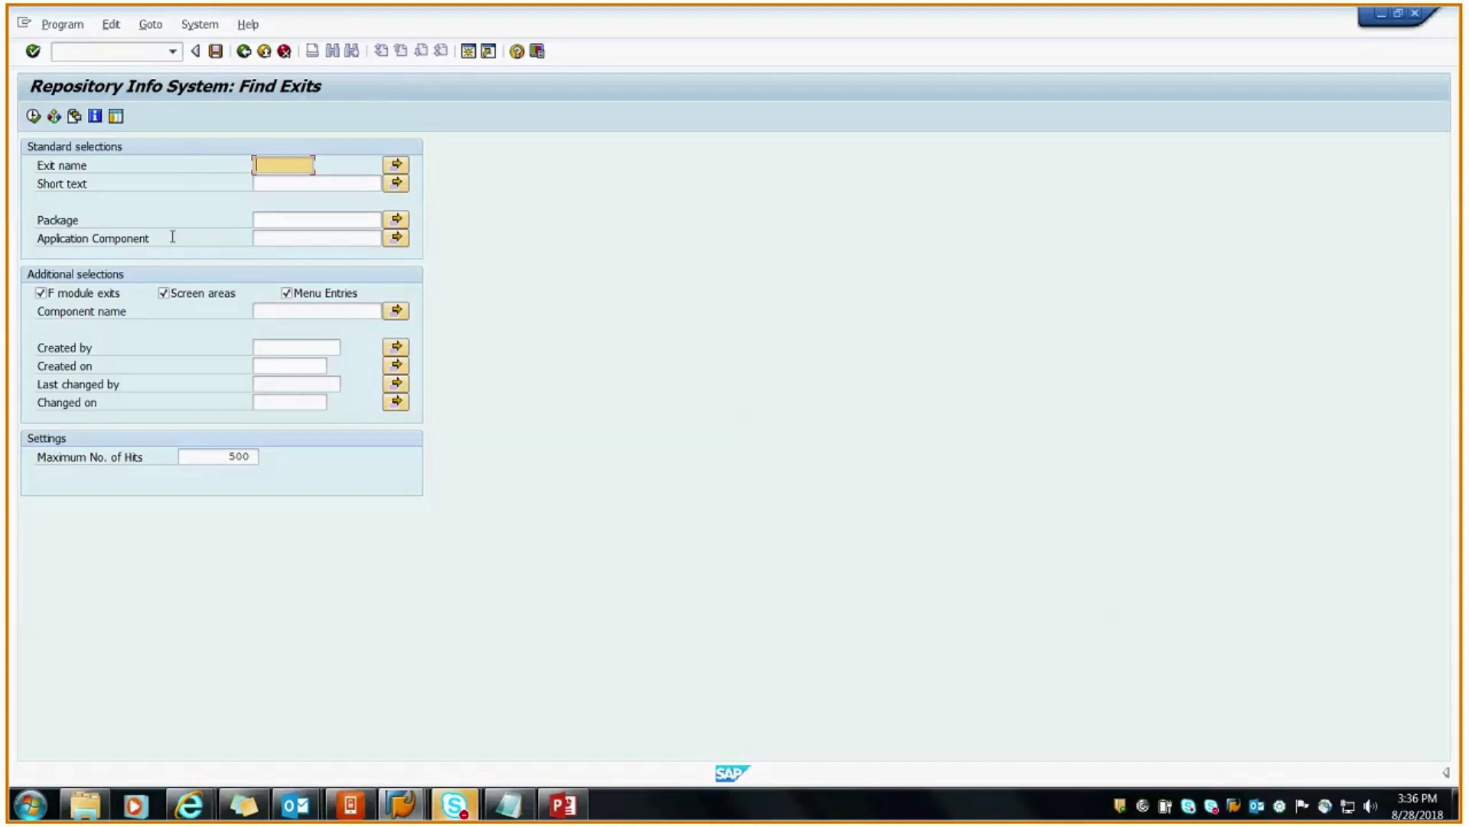
pyautogui.click(291, 221)
pyautogui.write('FVVD')
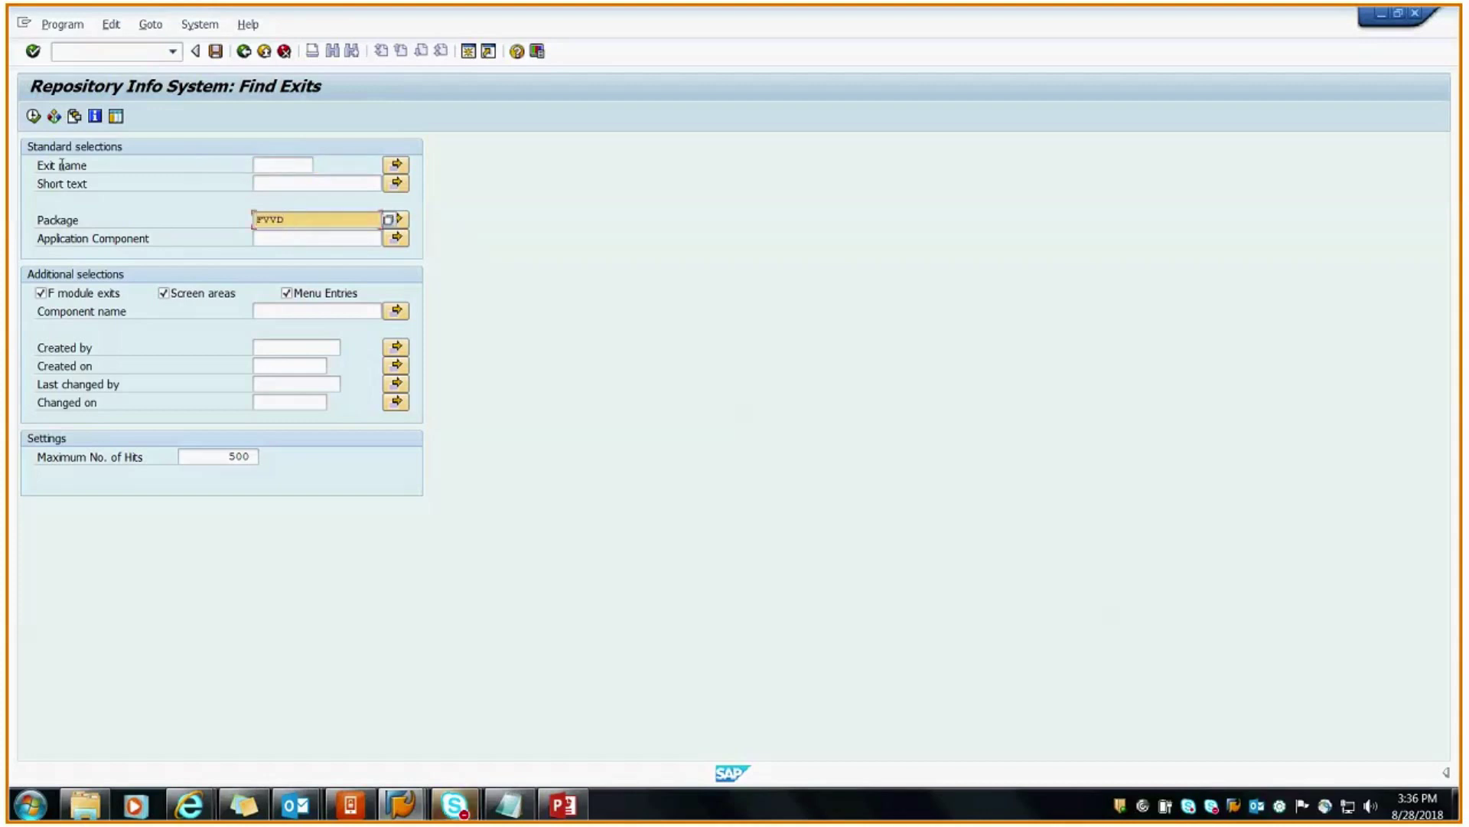
pyautogui.click(34, 117)
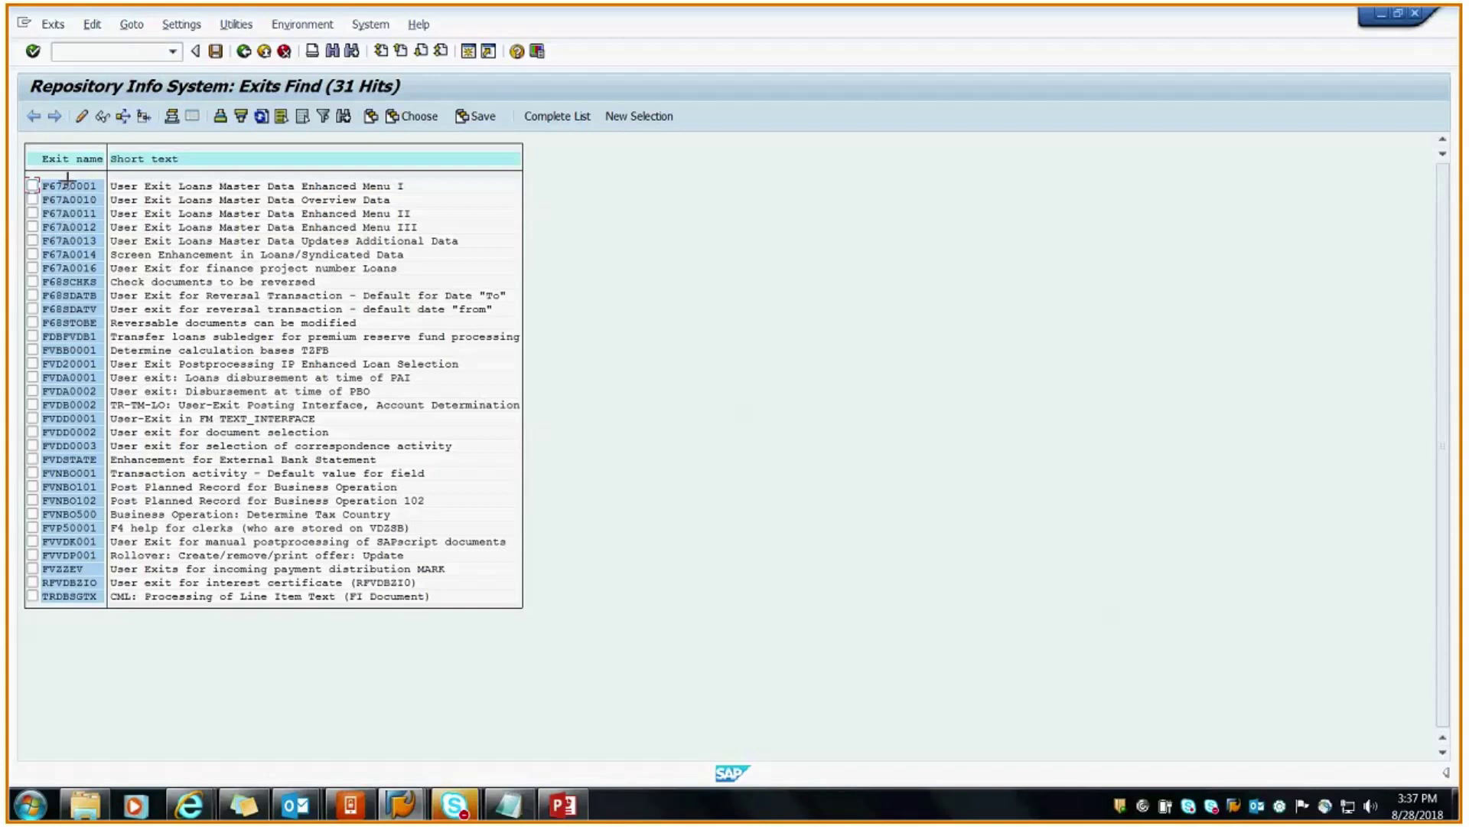
# Mark the exit list for copying and restart CMOD with /ocmod
pyautogui.hotkey('ctrl', 'y')
pyautogui.click(400, 803)
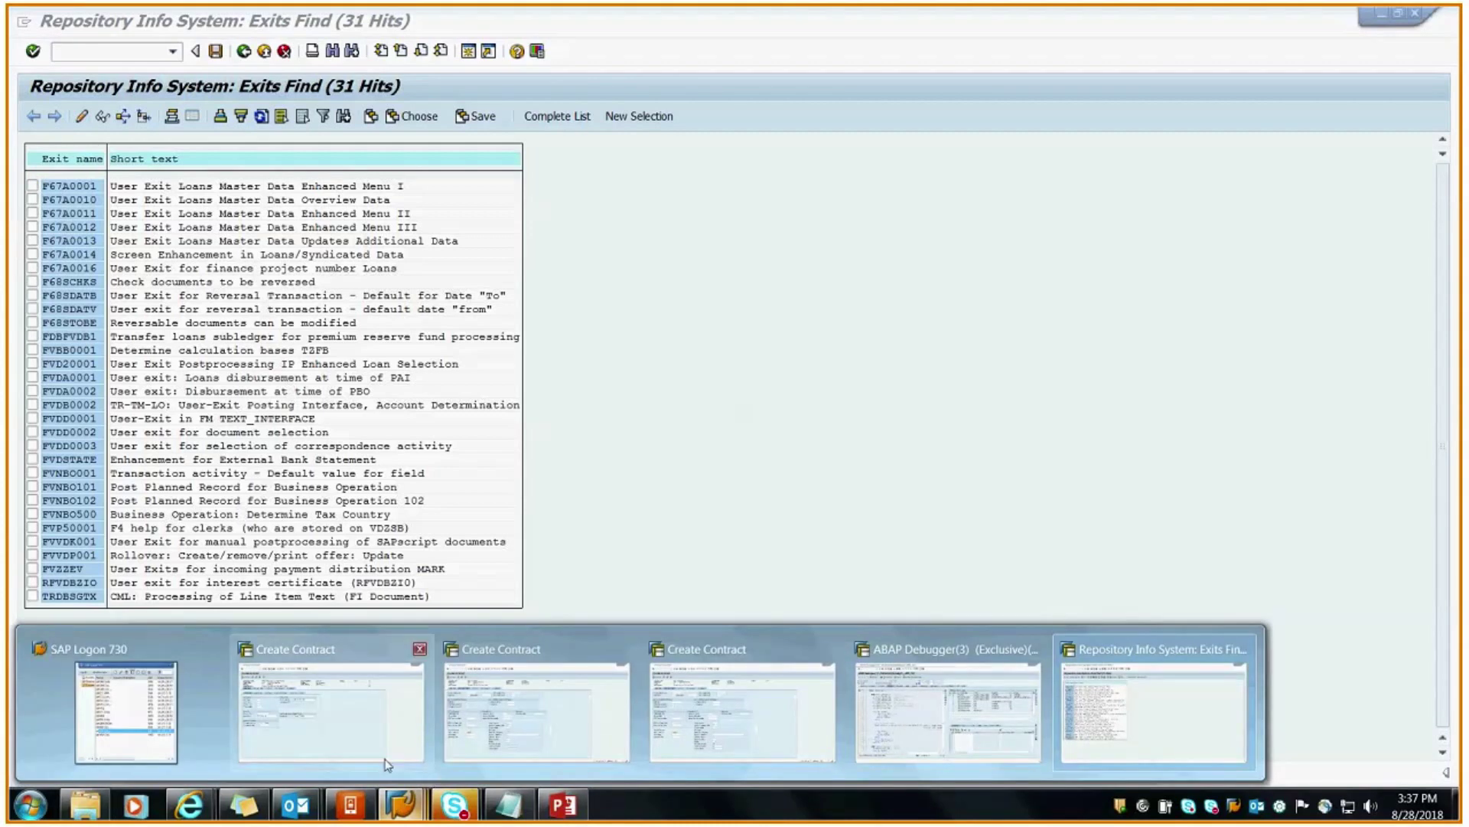
pyautogui.click(107, 51)
pyautogui.write('/ocmo')
pyautogui.press('Return')
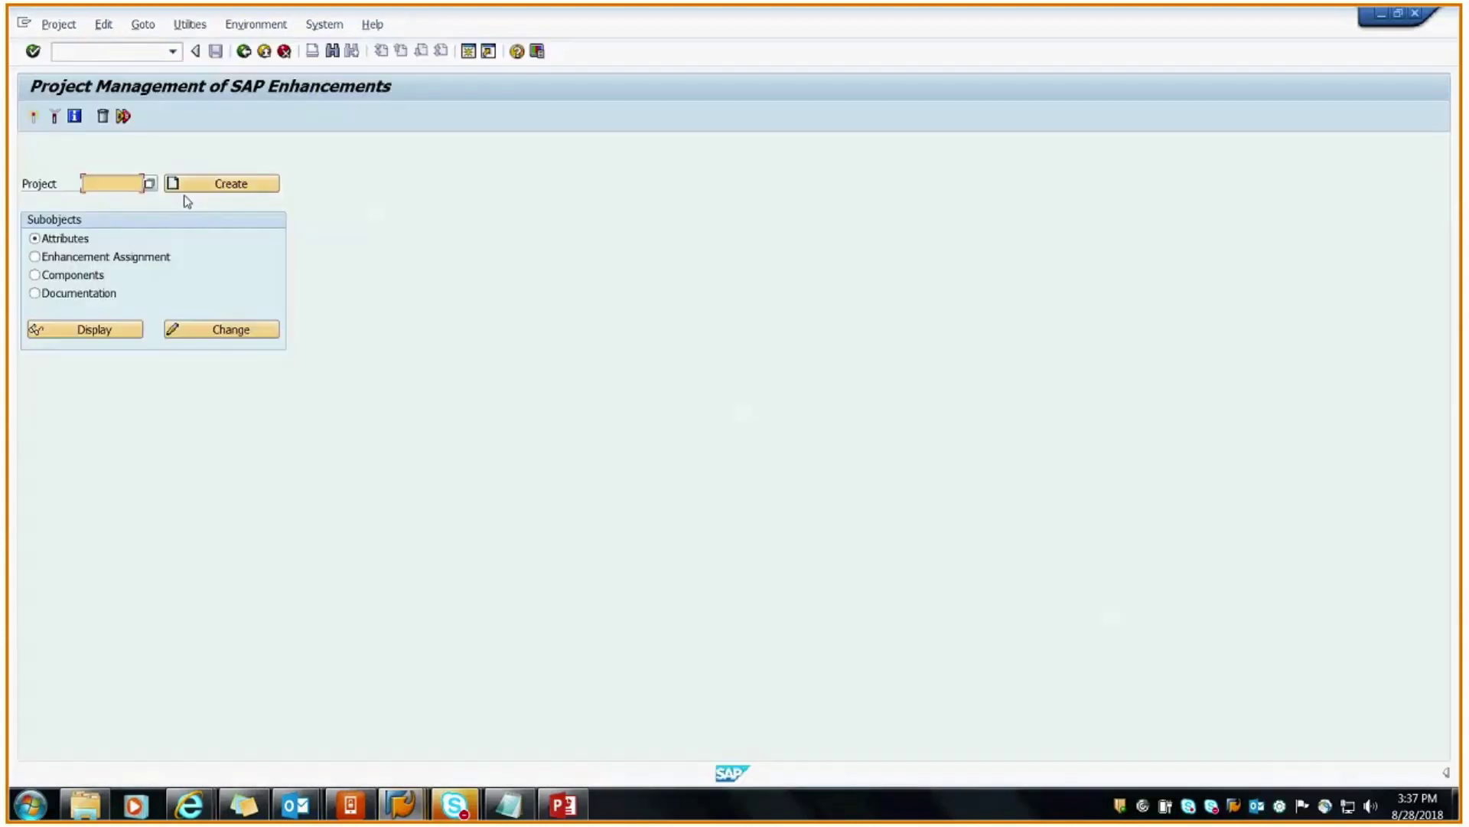
# Create enhancement project ZMENU_EX with short text 'menu'
pyautogui.write('zme')
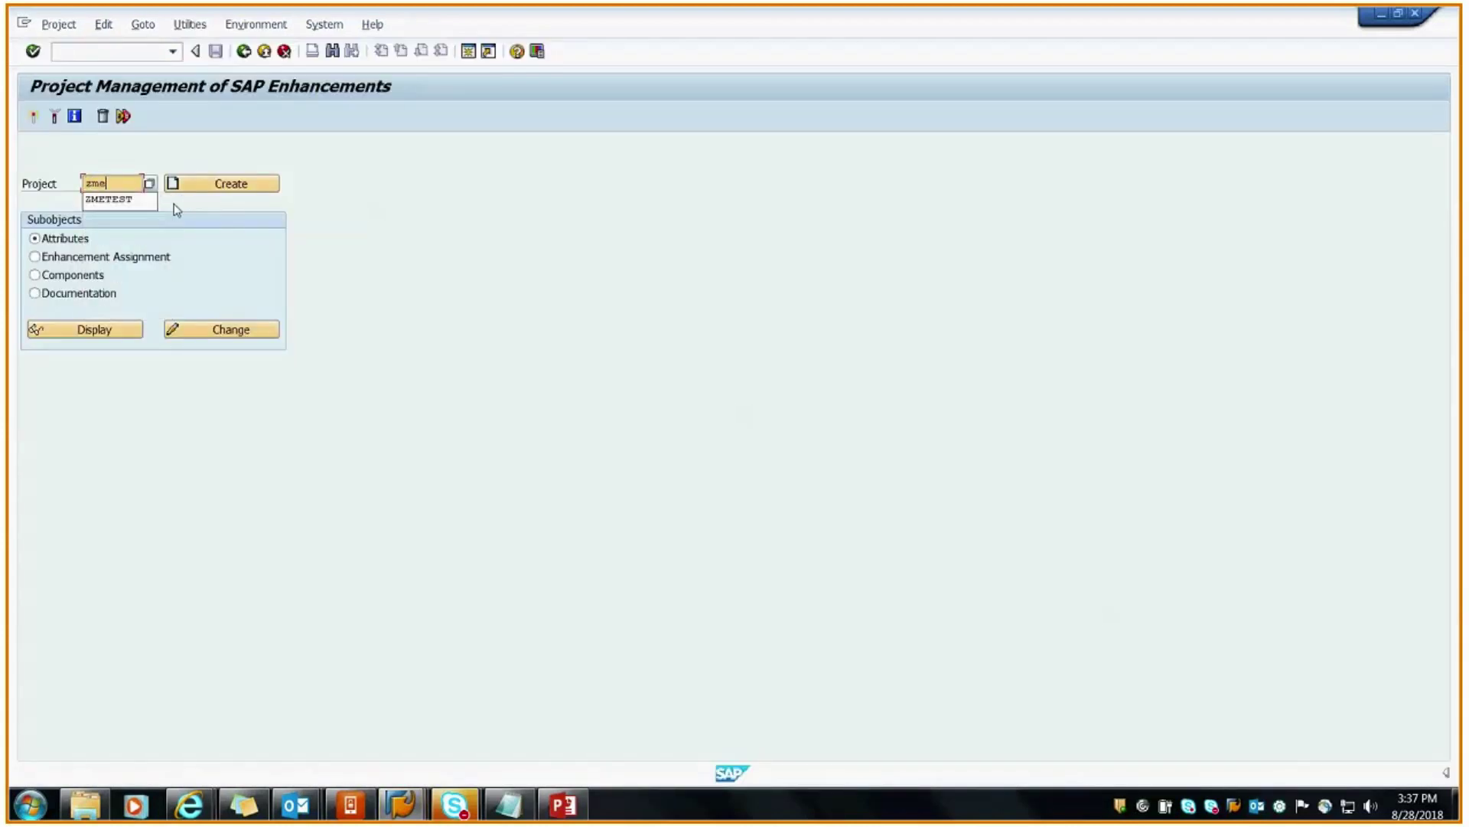
pyautogui.write('nu_ex')
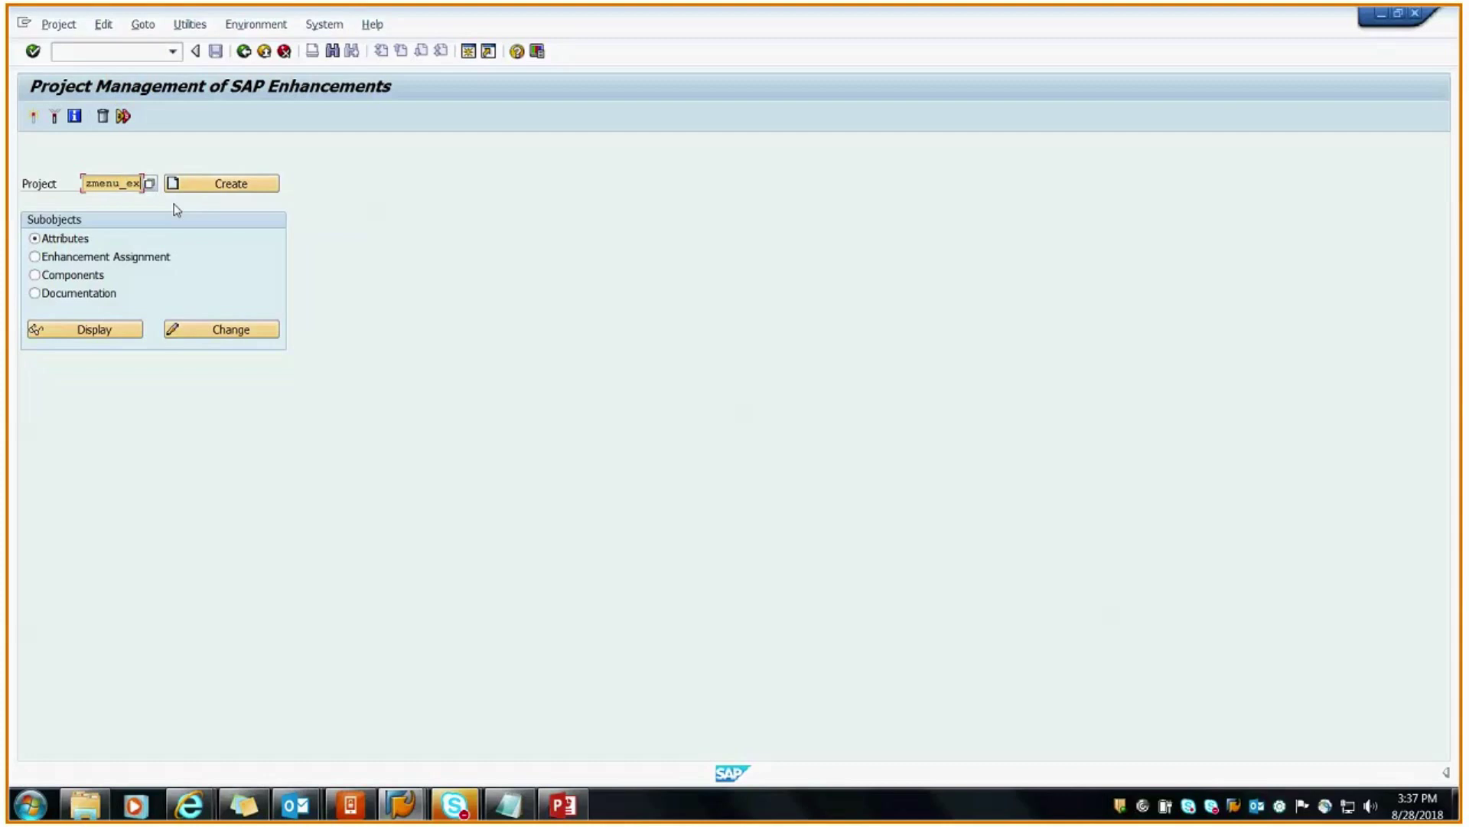
pyautogui.click(214, 186)
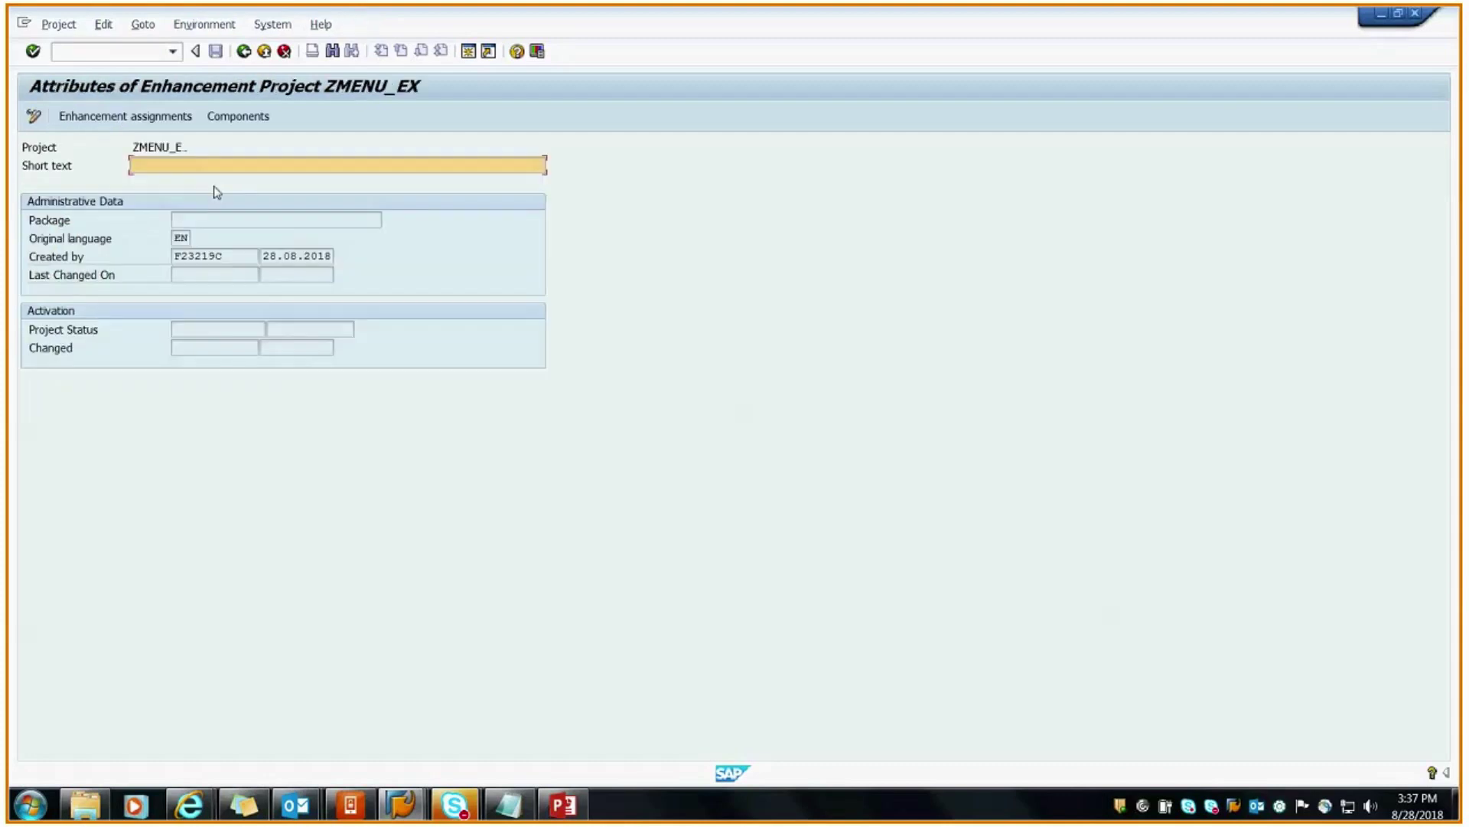
pyautogui.write('menu')
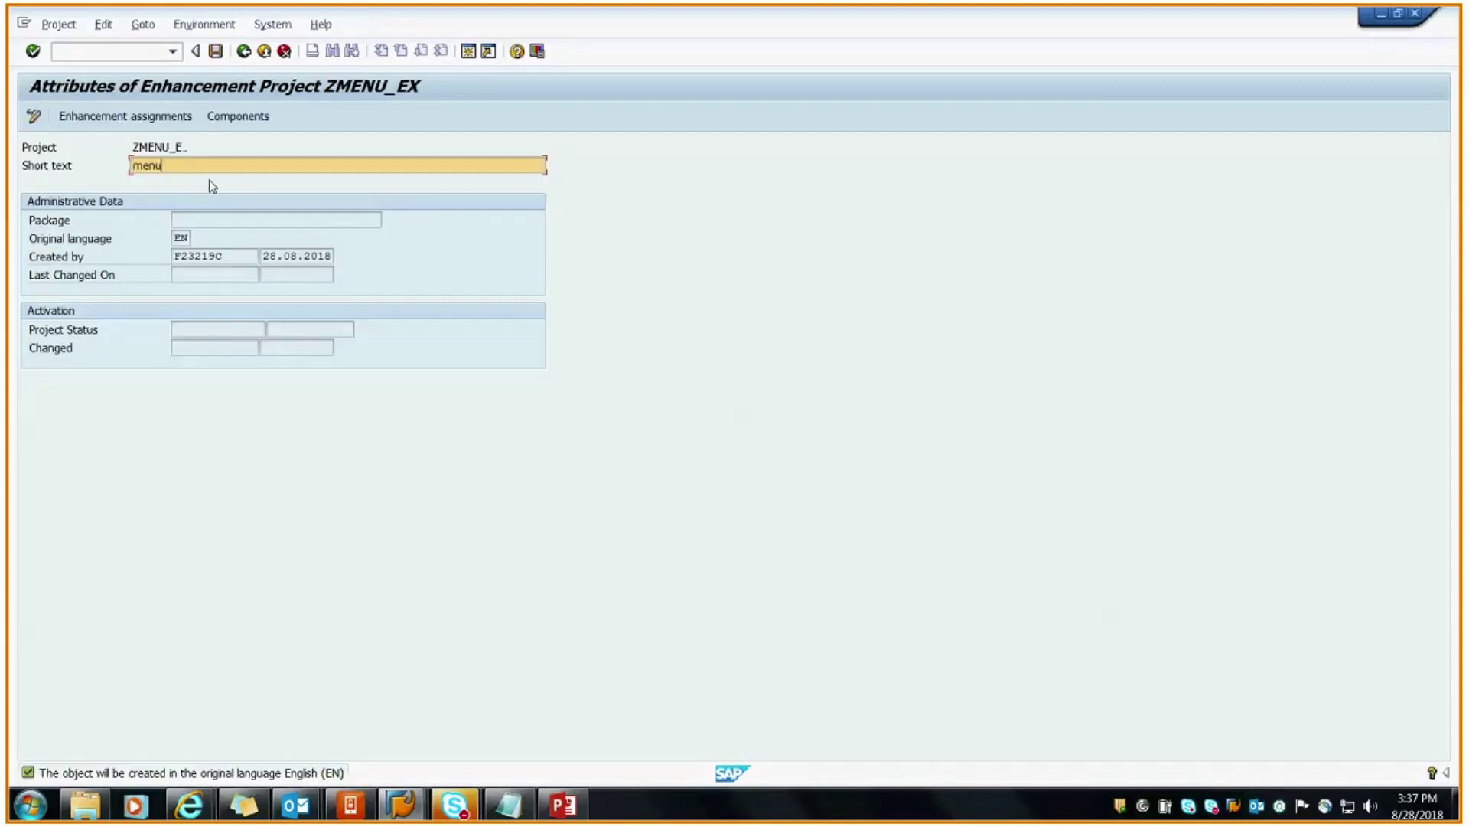
pyautogui.click(201, 123)
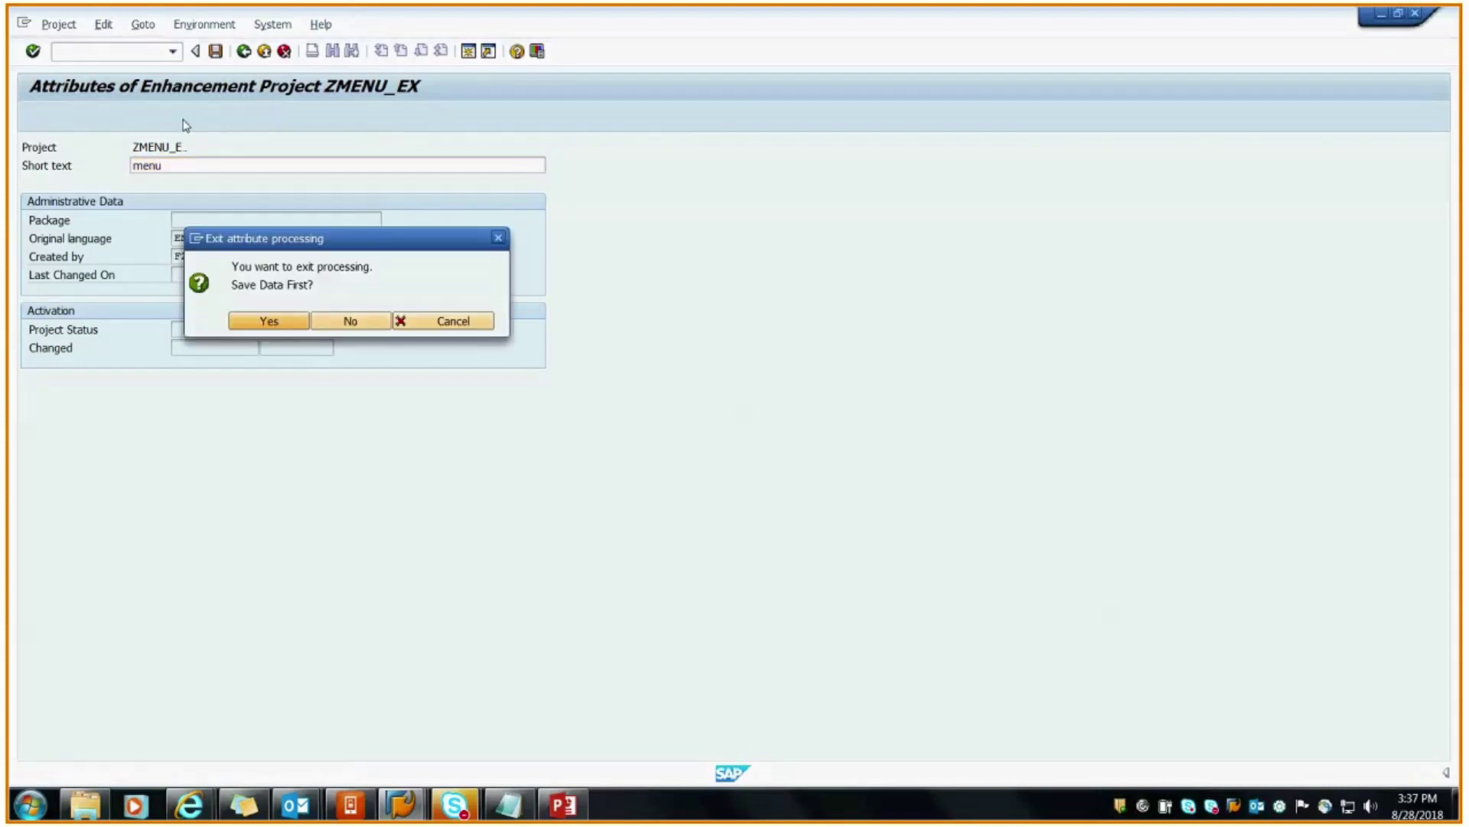
# Save ZMENU_EX as a local object and try assigning exit F67A0001, rejected as ZTESTT's
pyautogui.click(266, 321)
pyautogui.press('BackSpace')
pyautogui.click(394, 409)
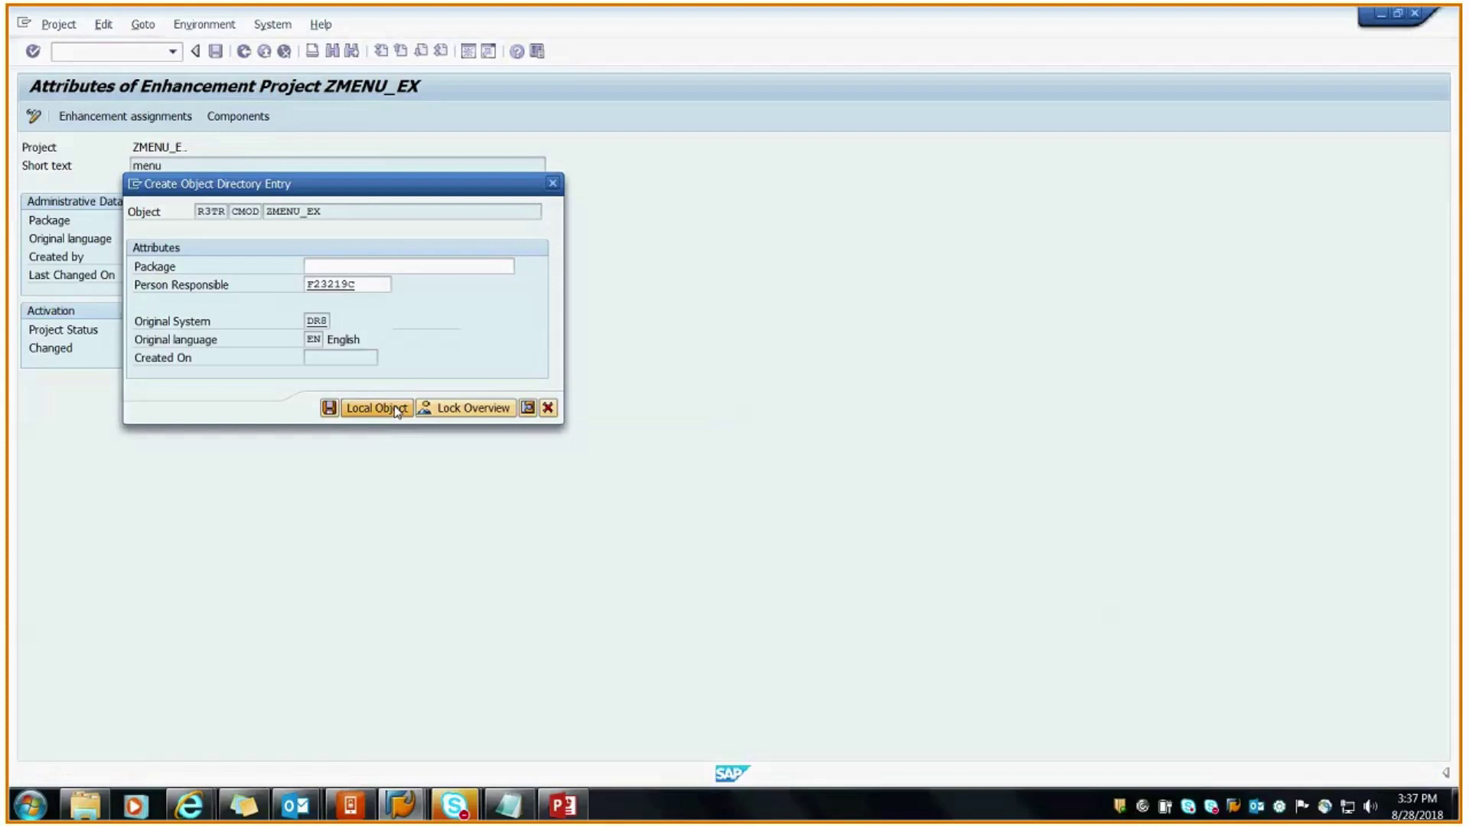
pyautogui.write('F67A0001')
pyautogui.press('Return')
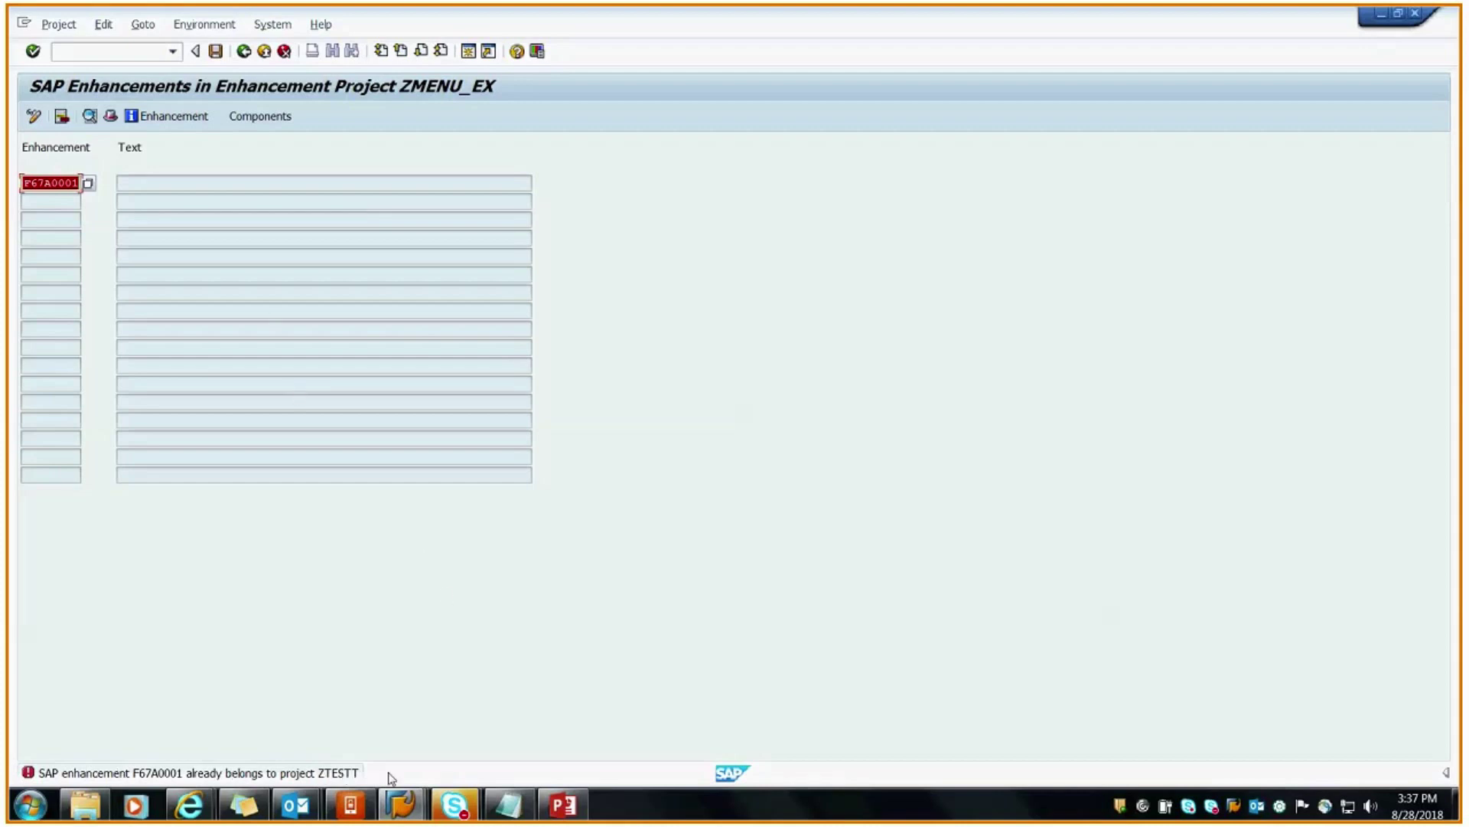
# Copy F67A0011 from the exit list and assign it to ZMENU_EX instead
pyautogui.click(414, 800)
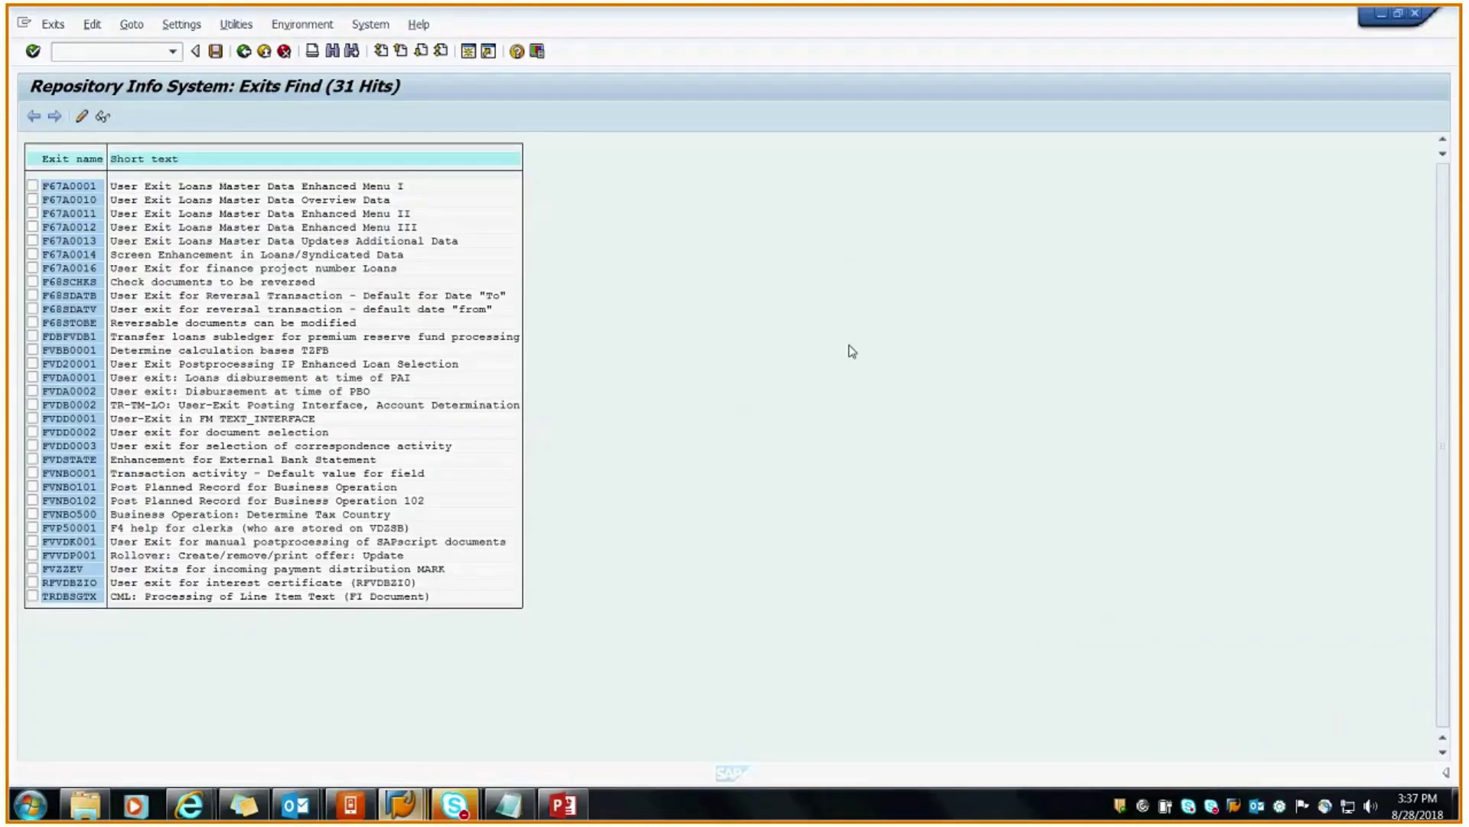
pyautogui.hotkey('ctrl', 'y')
pyautogui.moveTo(43, 210); pyautogui.dragTo(101, 218)
pyautogui.hotkey('ctrl', 'c')
pyautogui.hotkey('alt', 'Tab')
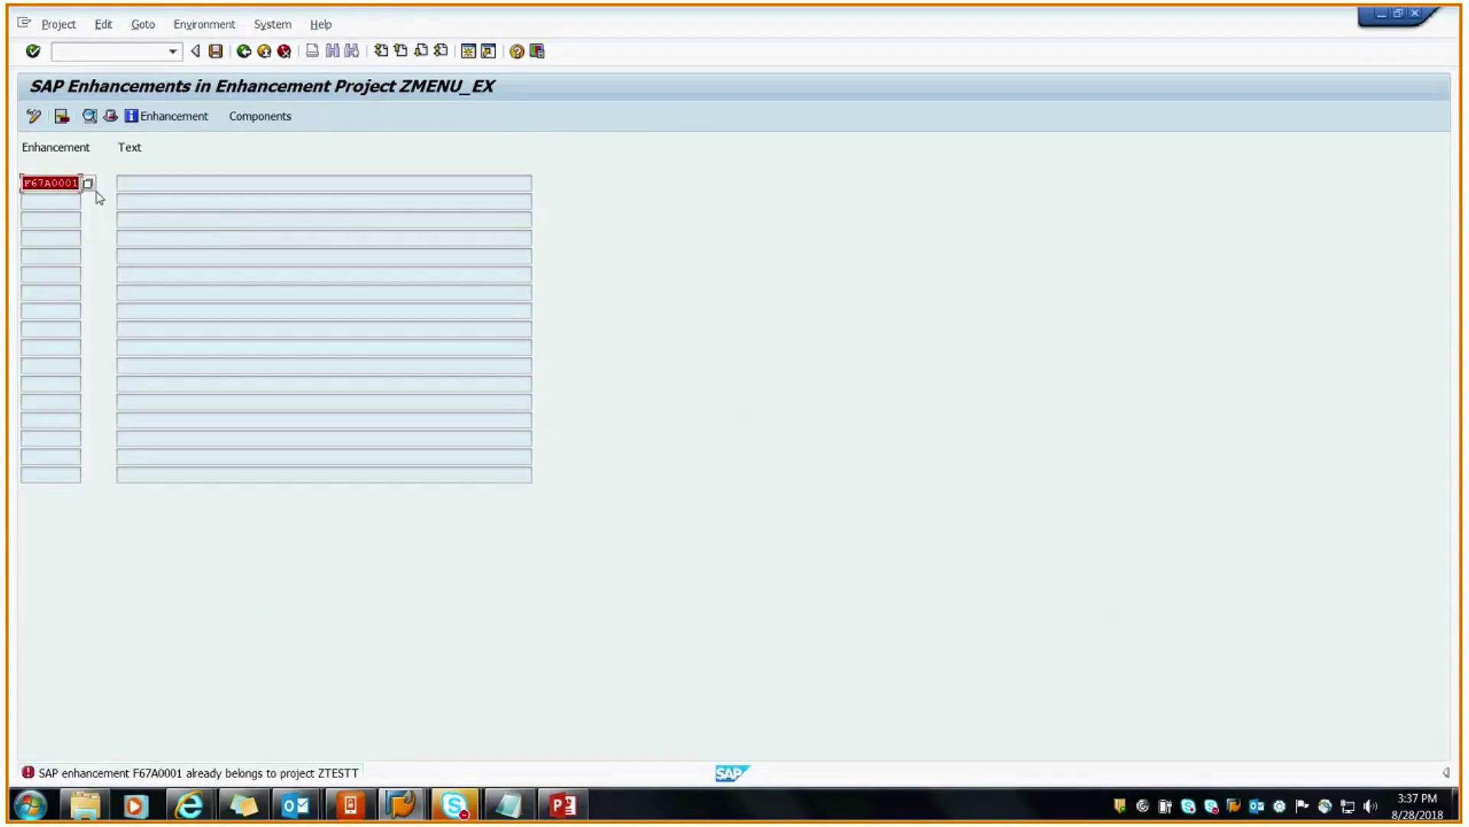
pyautogui.hotkey('ctrl', 'v')
pyautogui.press('Return')
# Save the project and display its components
pyautogui.moveTo(375, 184); pyautogui.dragTo(46, 185)
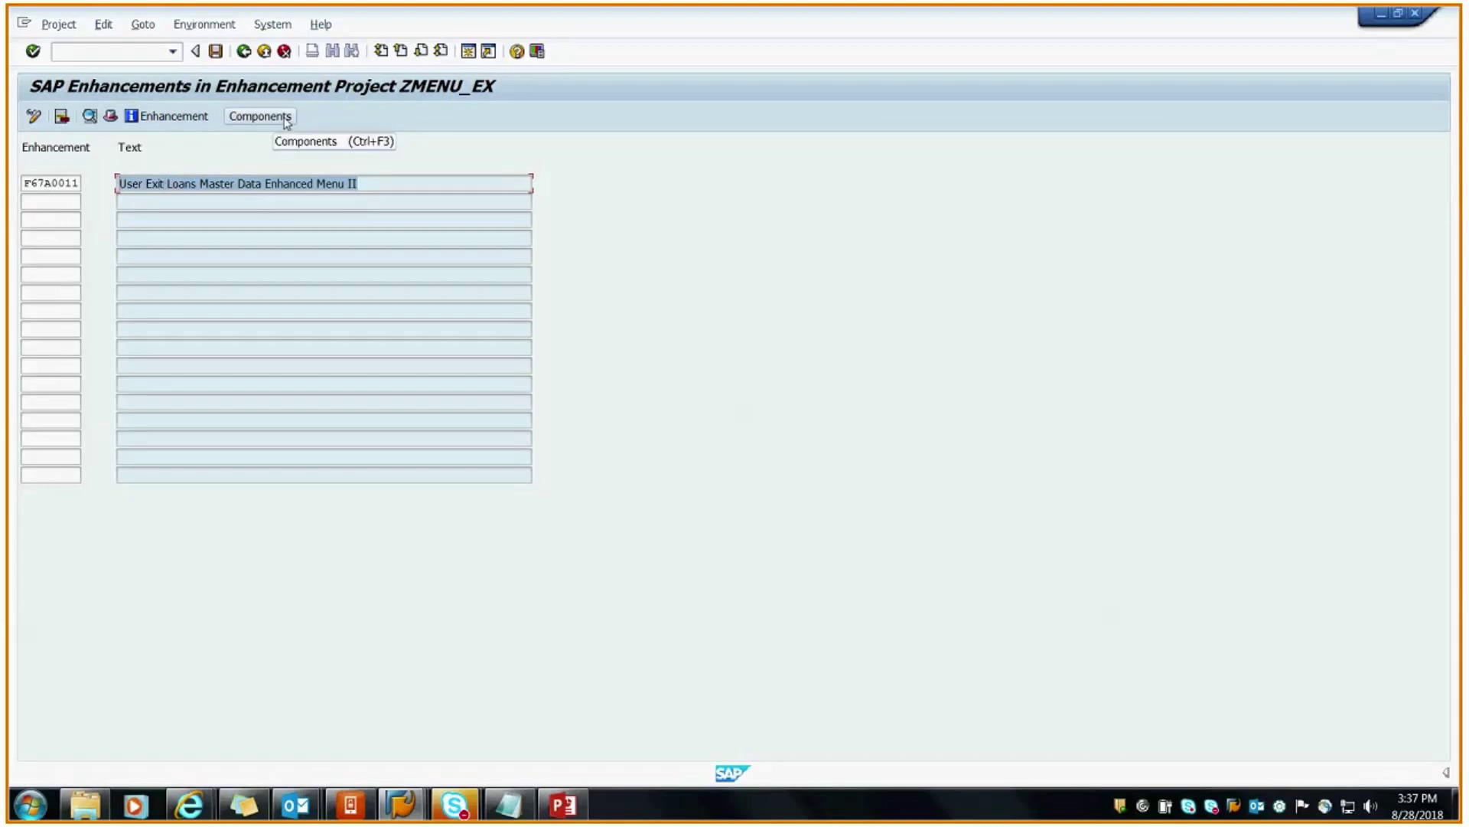
pyautogui.click(286, 117)
pyautogui.click(269, 319)
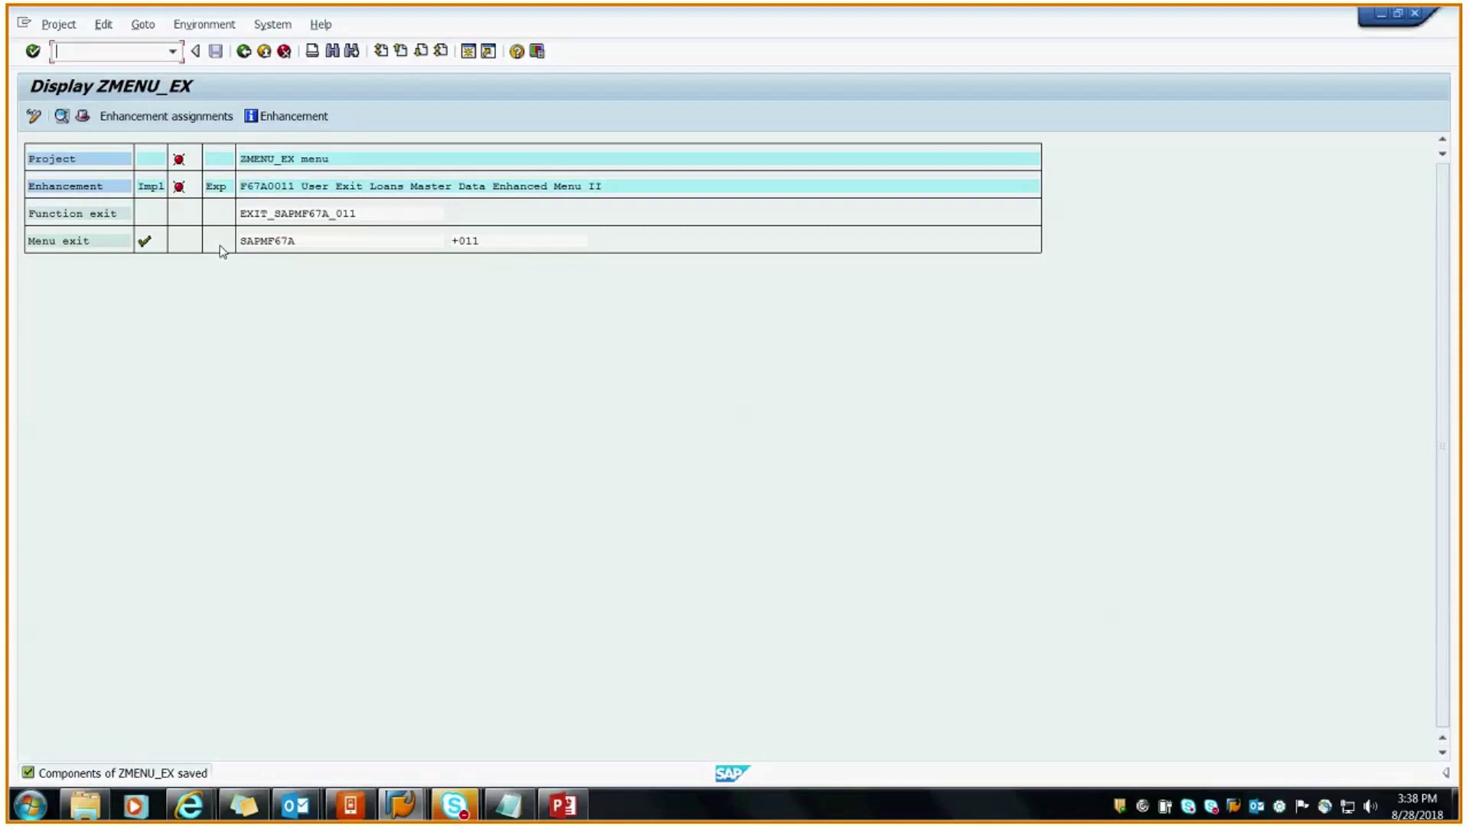
# Open menu exit +011's details and try entering function text 'Go to sm37'
pyautogui.doubleClick(291, 243)
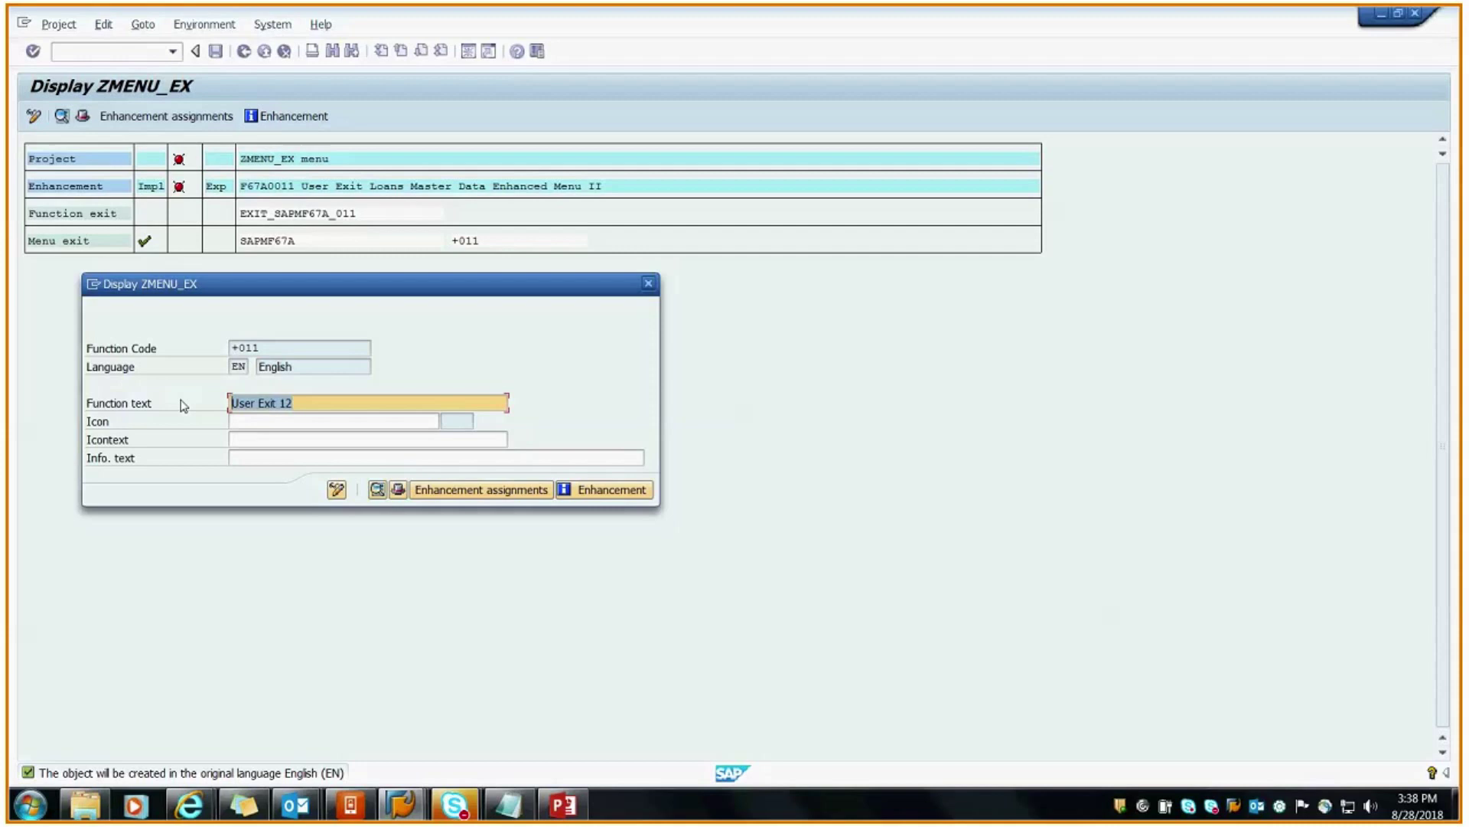
pyautogui.write('GO')
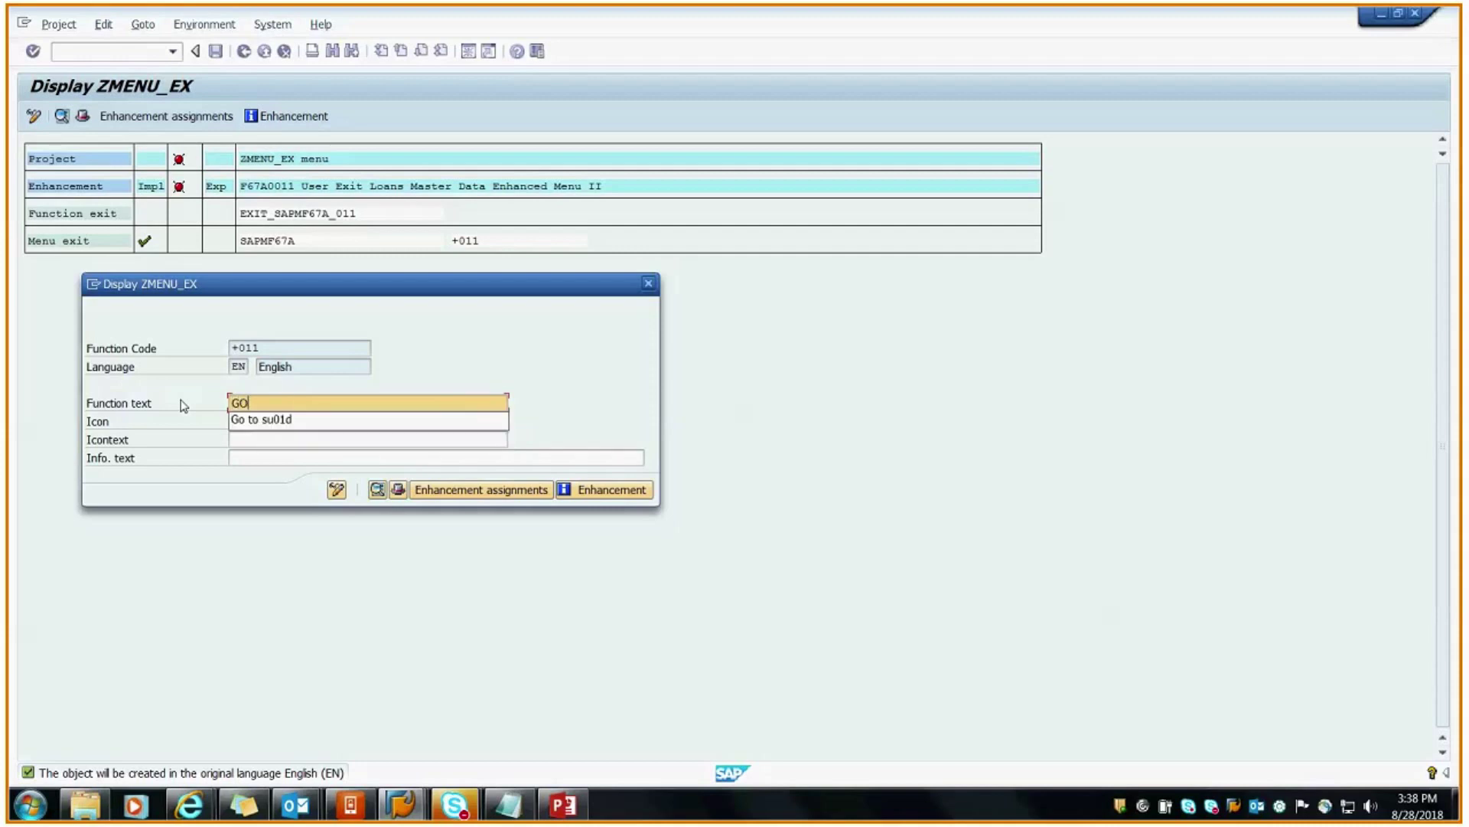
pyautogui.press('BackSpace')
pyautogui.write('o to sm37')
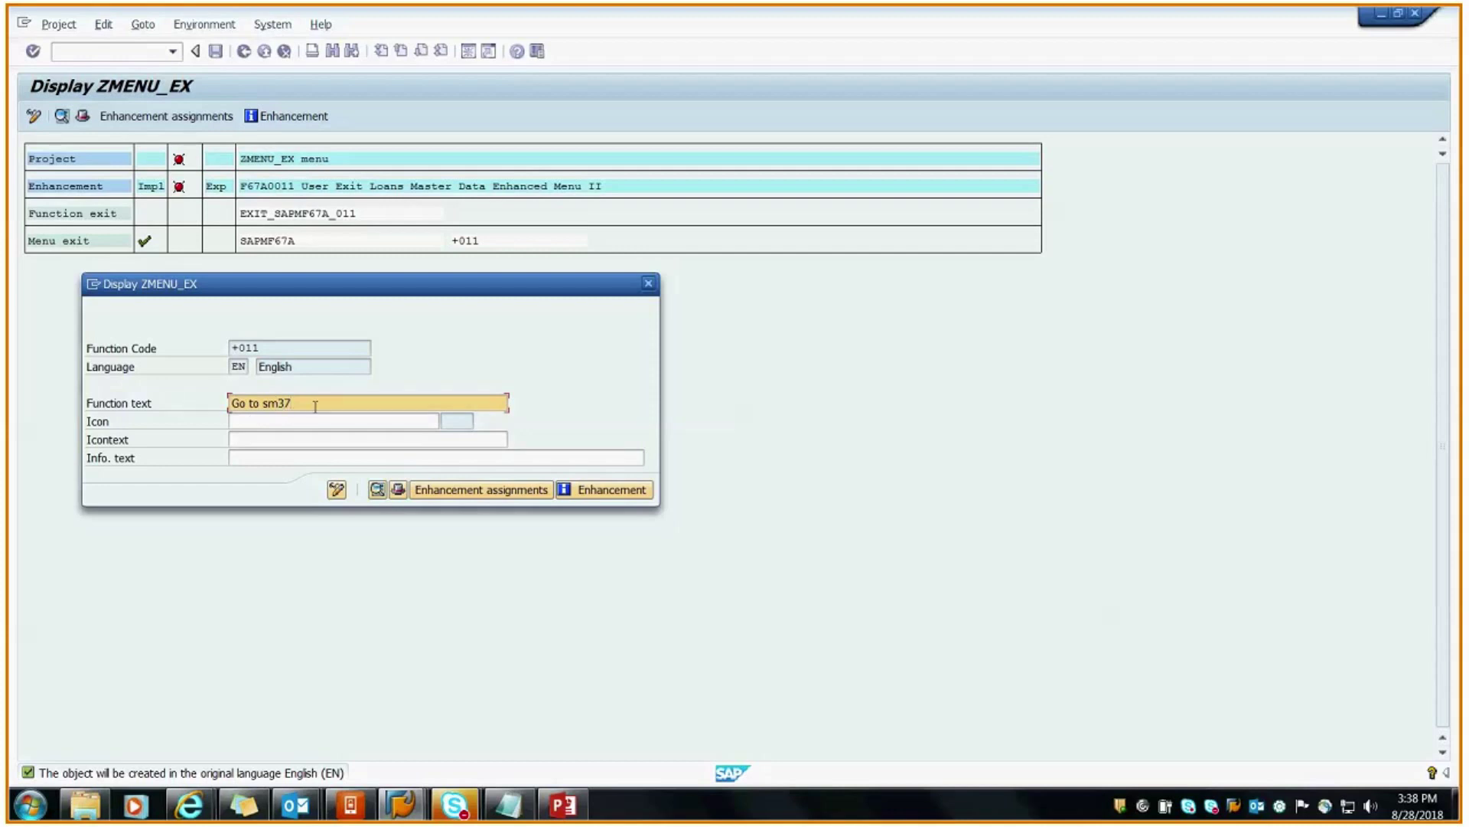
pyautogui.moveTo(315, 399); pyautogui.dragTo(214, 408)
pyautogui.click(313, 399)
pyautogui.moveTo(292, 403); pyautogui.dragTo(232, 404)
pyautogui.click(648, 283)
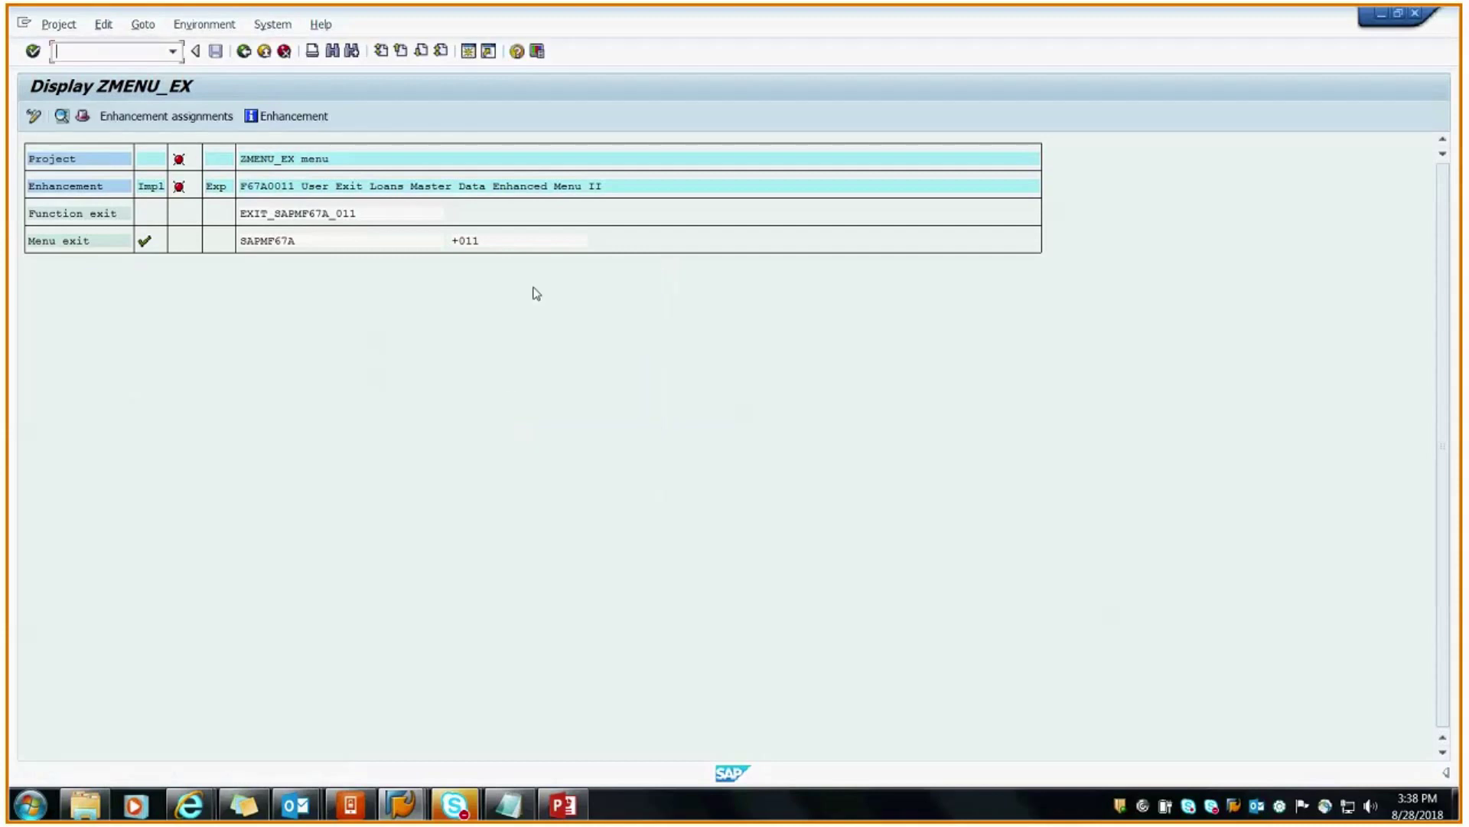
# Recheck the +011 details, then switch ZMENU_EX's components to change mode
pyautogui.click(151, 25)
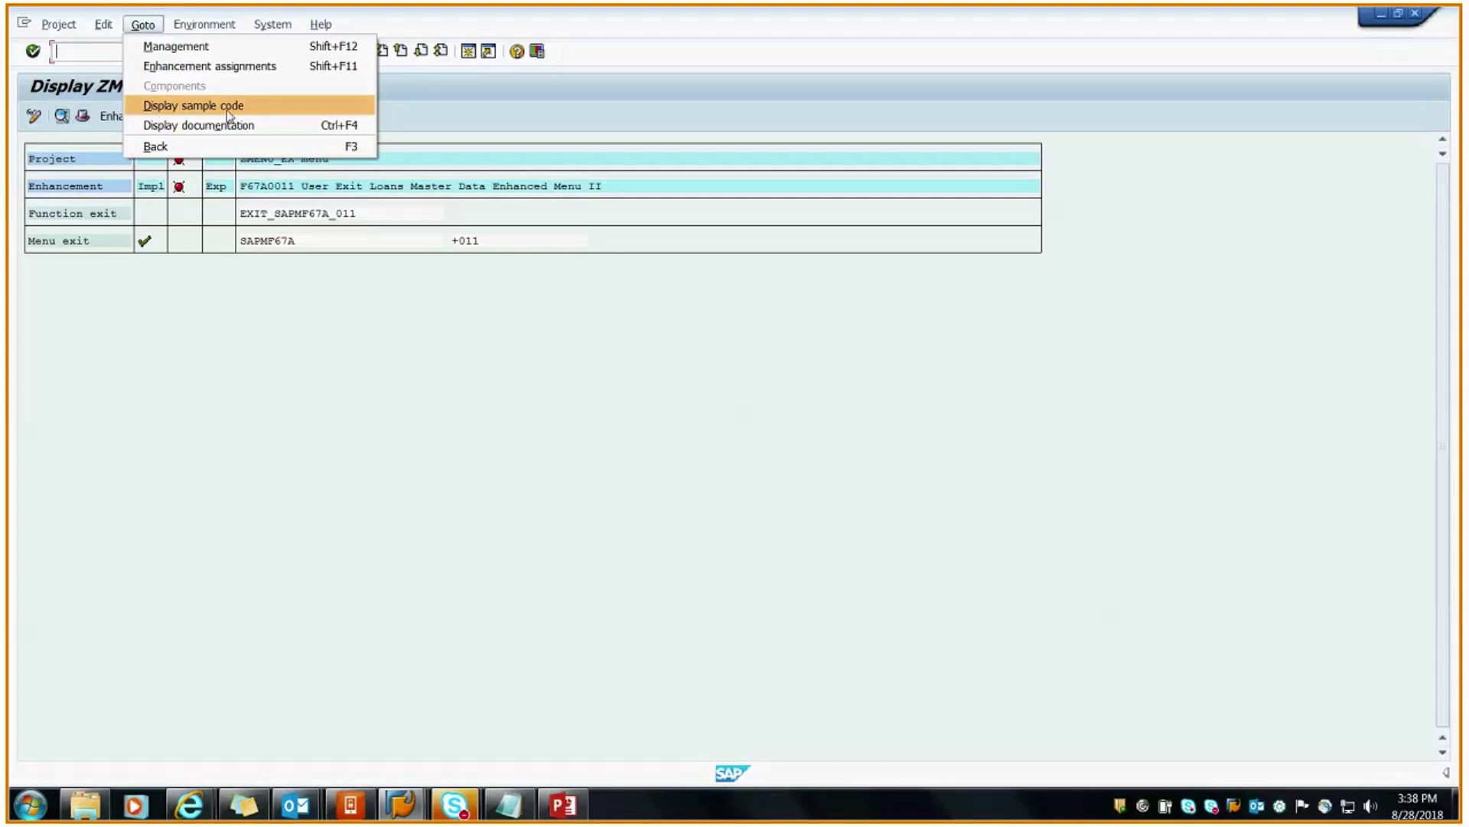
pyautogui.click(202, 107)
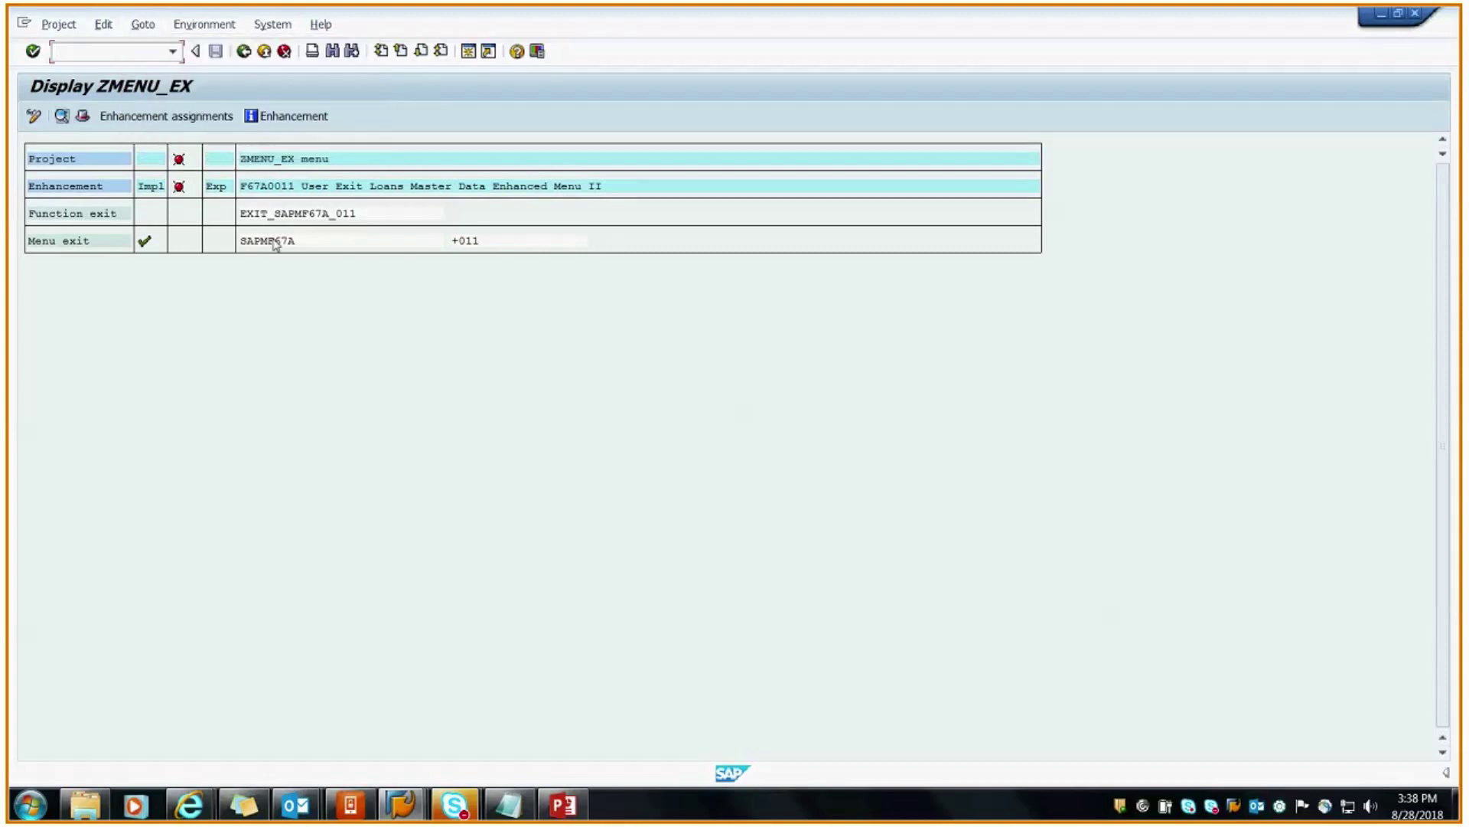
pyautogui.doubleClick(282, 242)
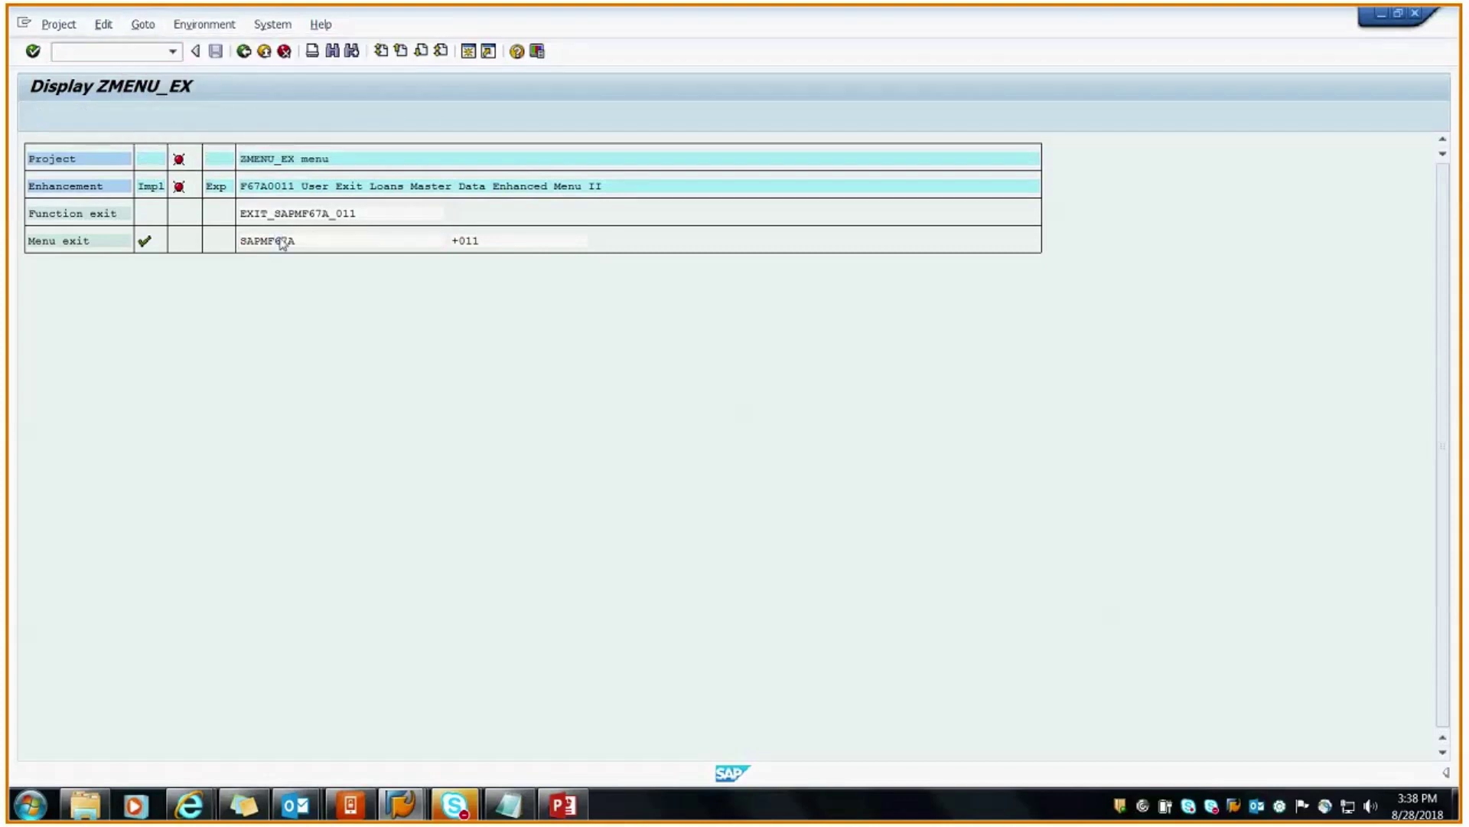
pyautogui.click(374, 402)
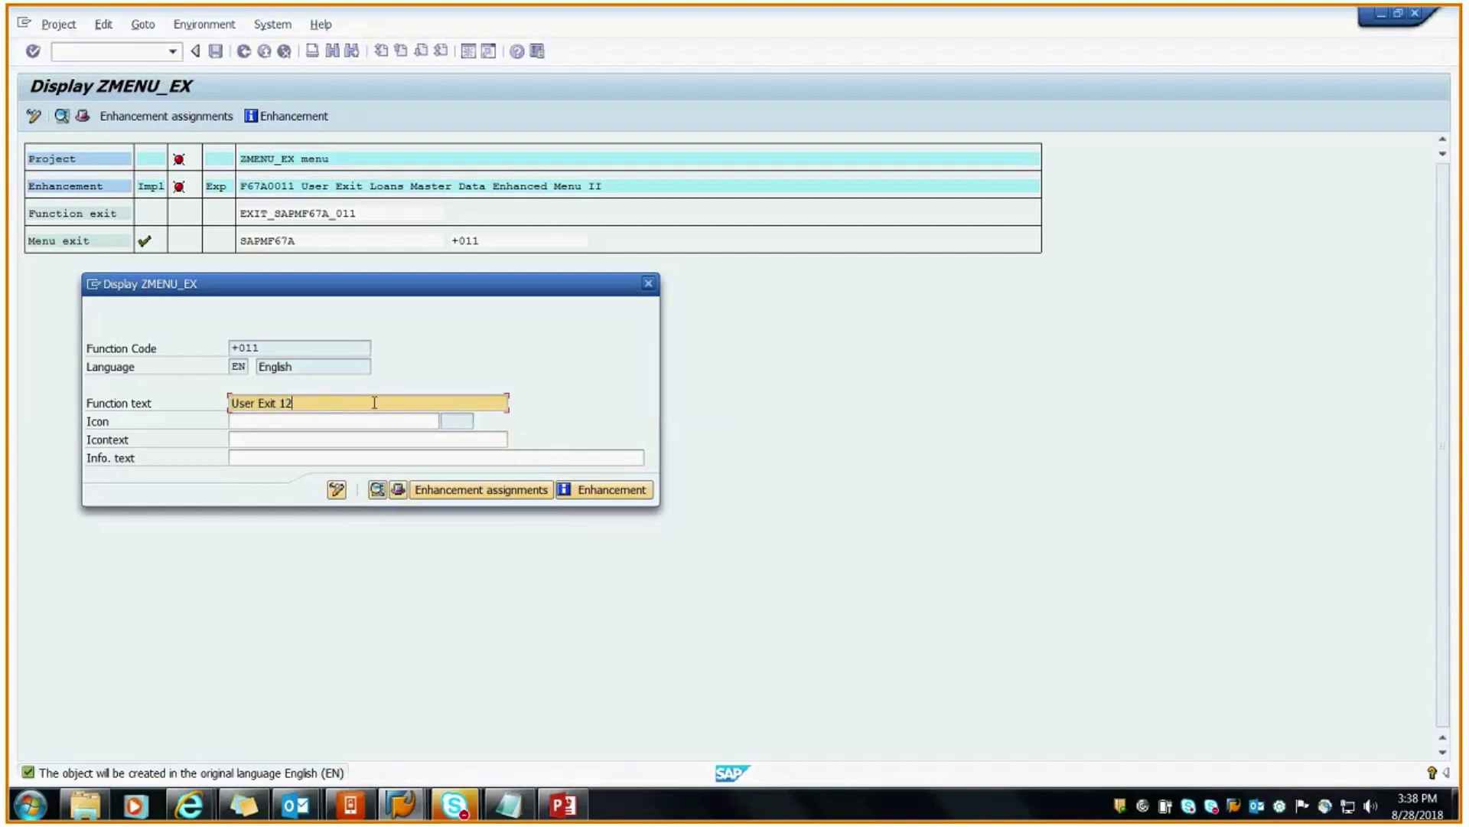
pyautogui.click(648, 283)
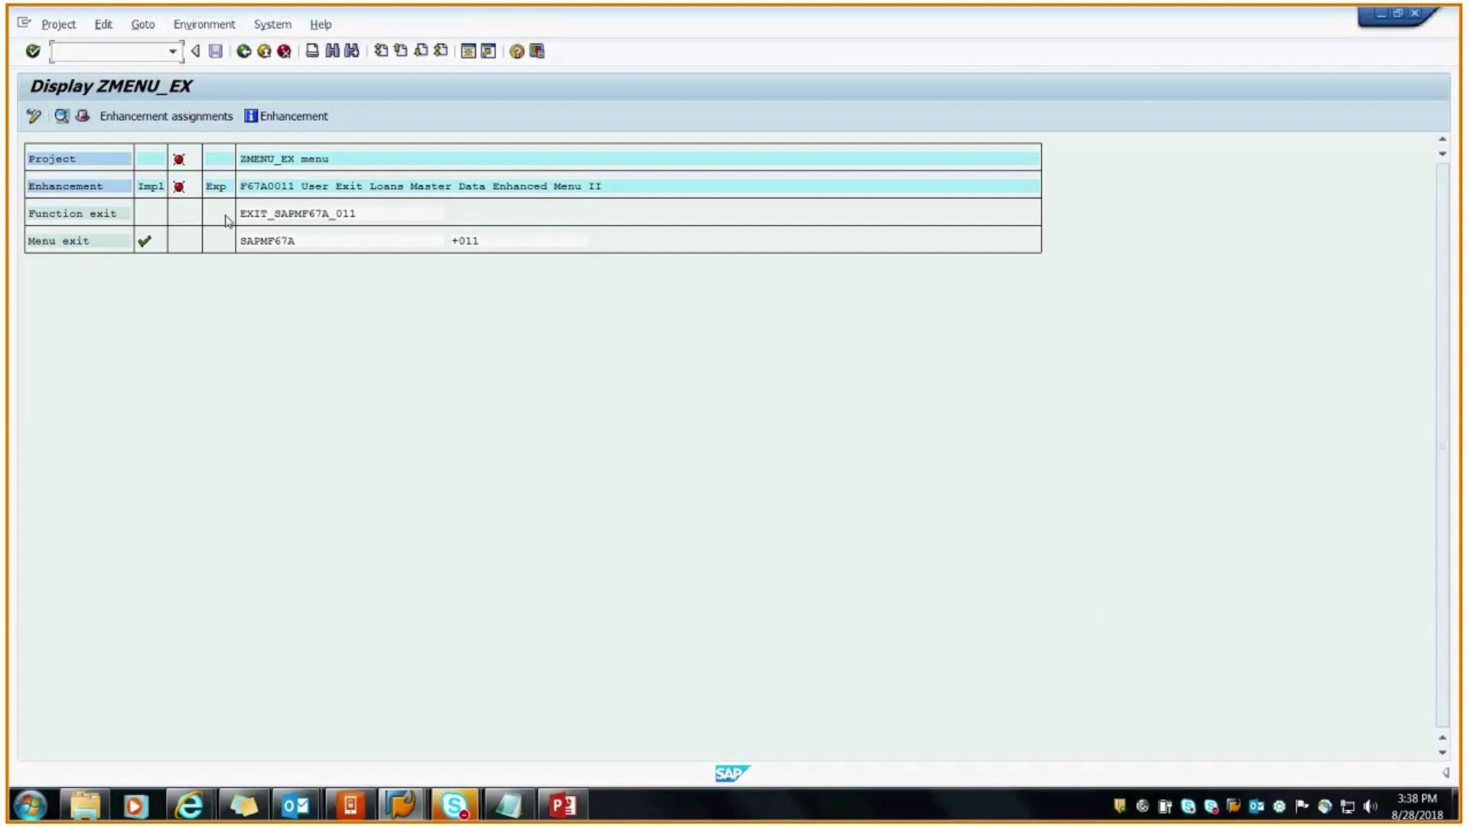
pyautogui.click(37, 117)
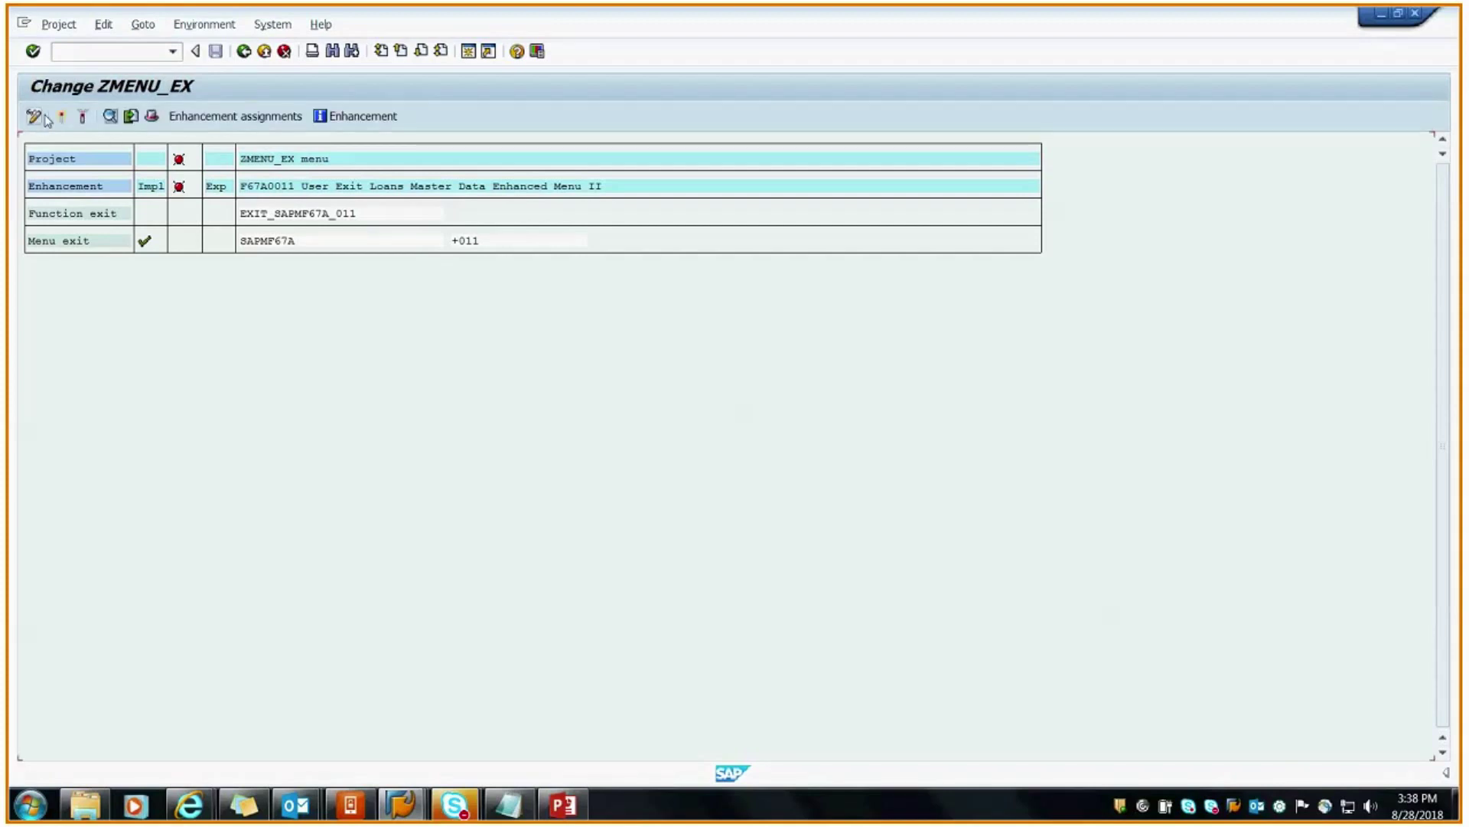
# From function exit EXIT_SAPMF67A_011, confirm creating include ZXF67U02
pyautogui.doubleClick(296, 217)
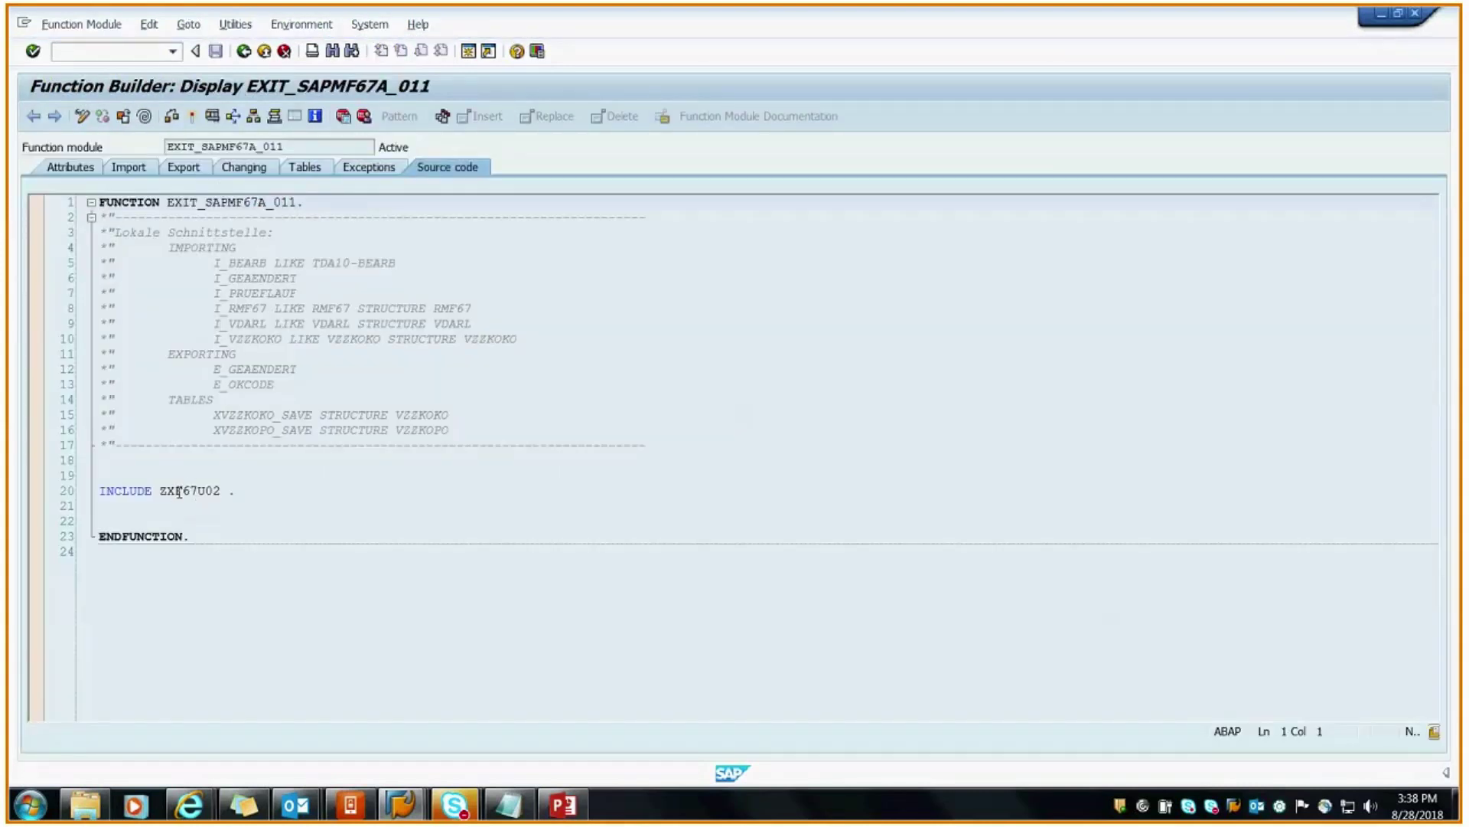
pyautogui.click(177, 492)
pyautogui.doubleClick(178, 491)
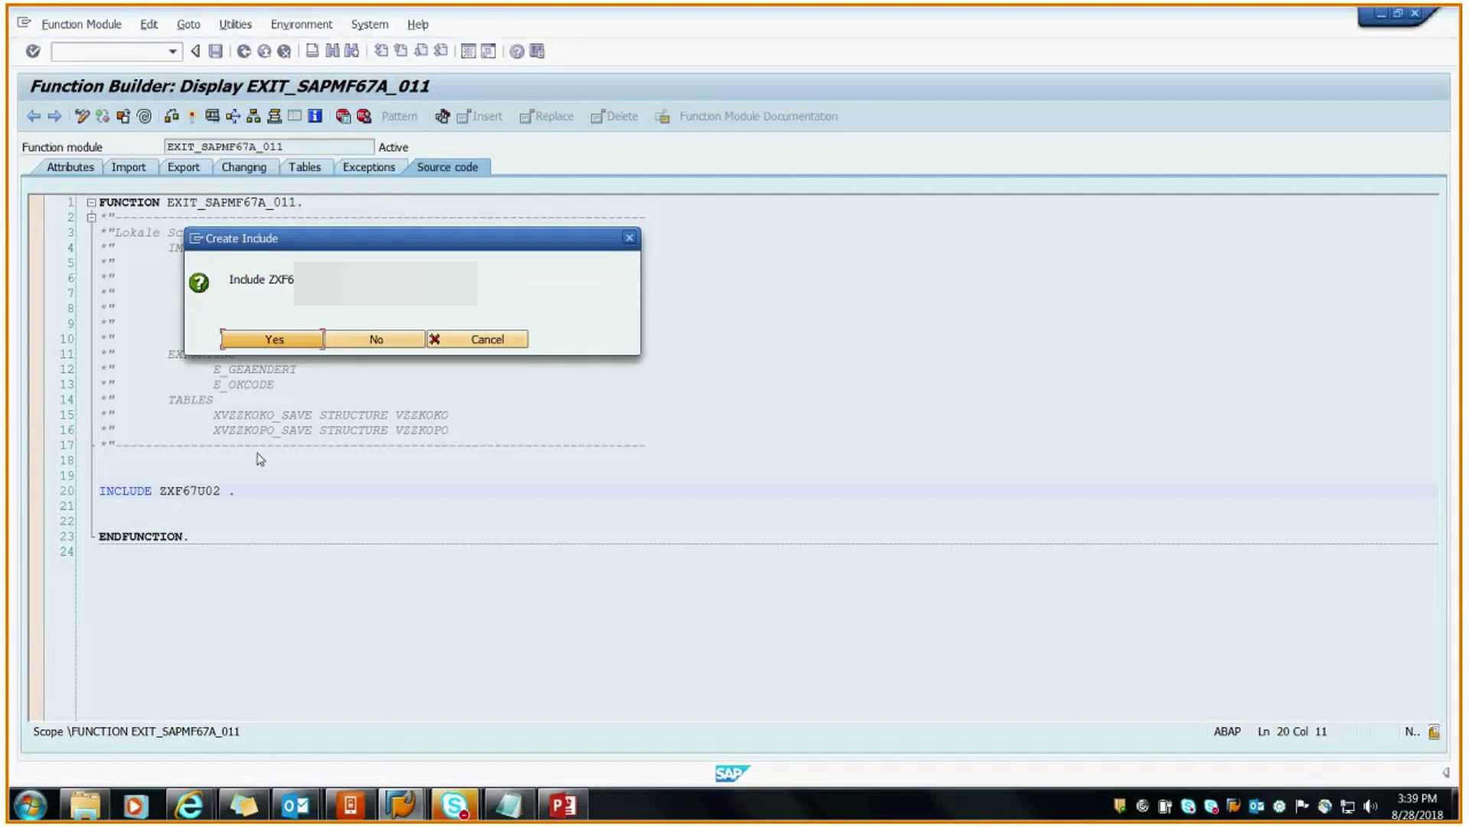
pyautogui.click(274, 344)
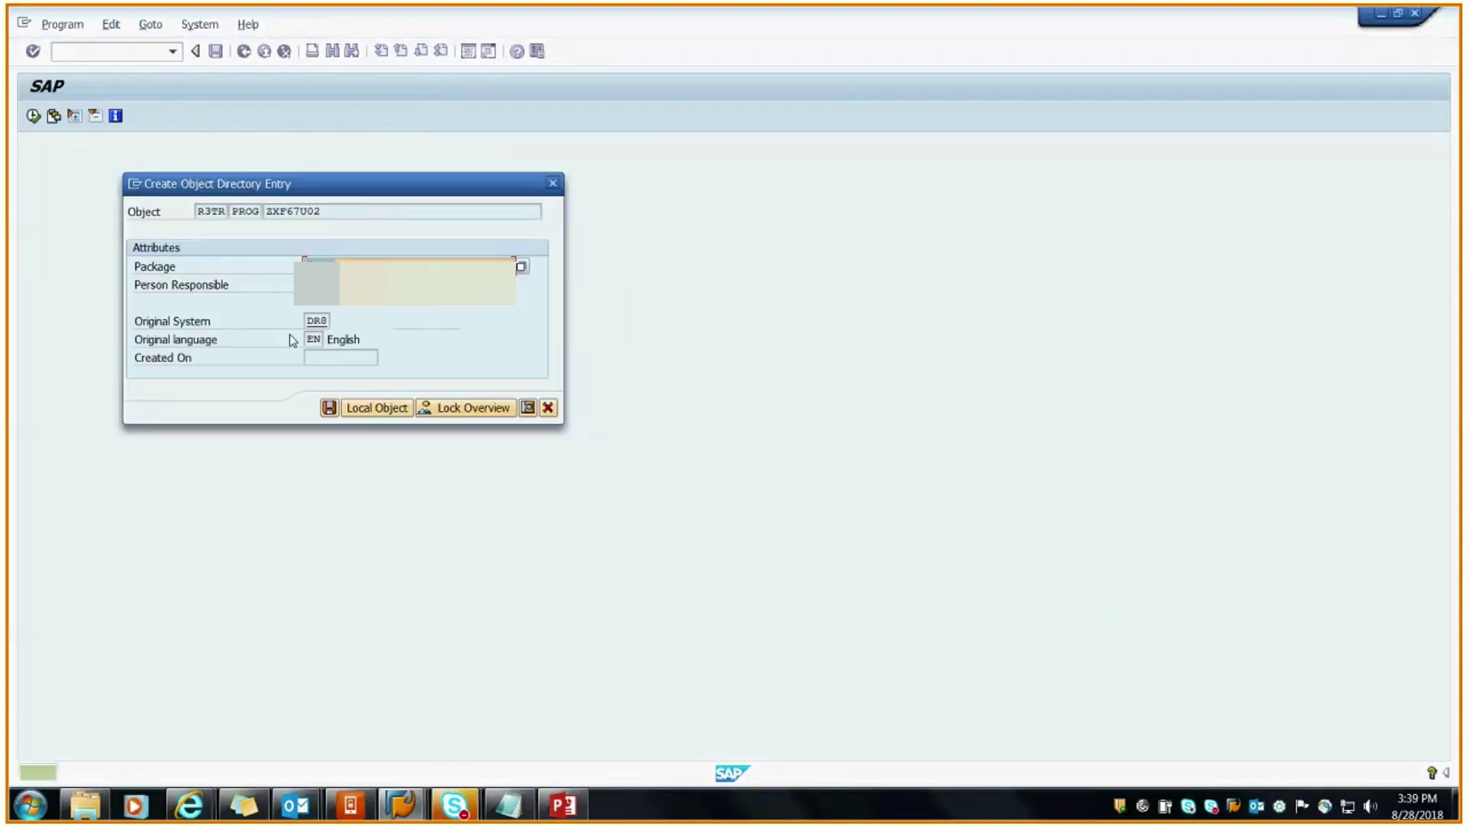
# Save ZXF67U02 as a local object and write call TRANSACTION 'SM37'. in it
pyautogui.click(375, 411)
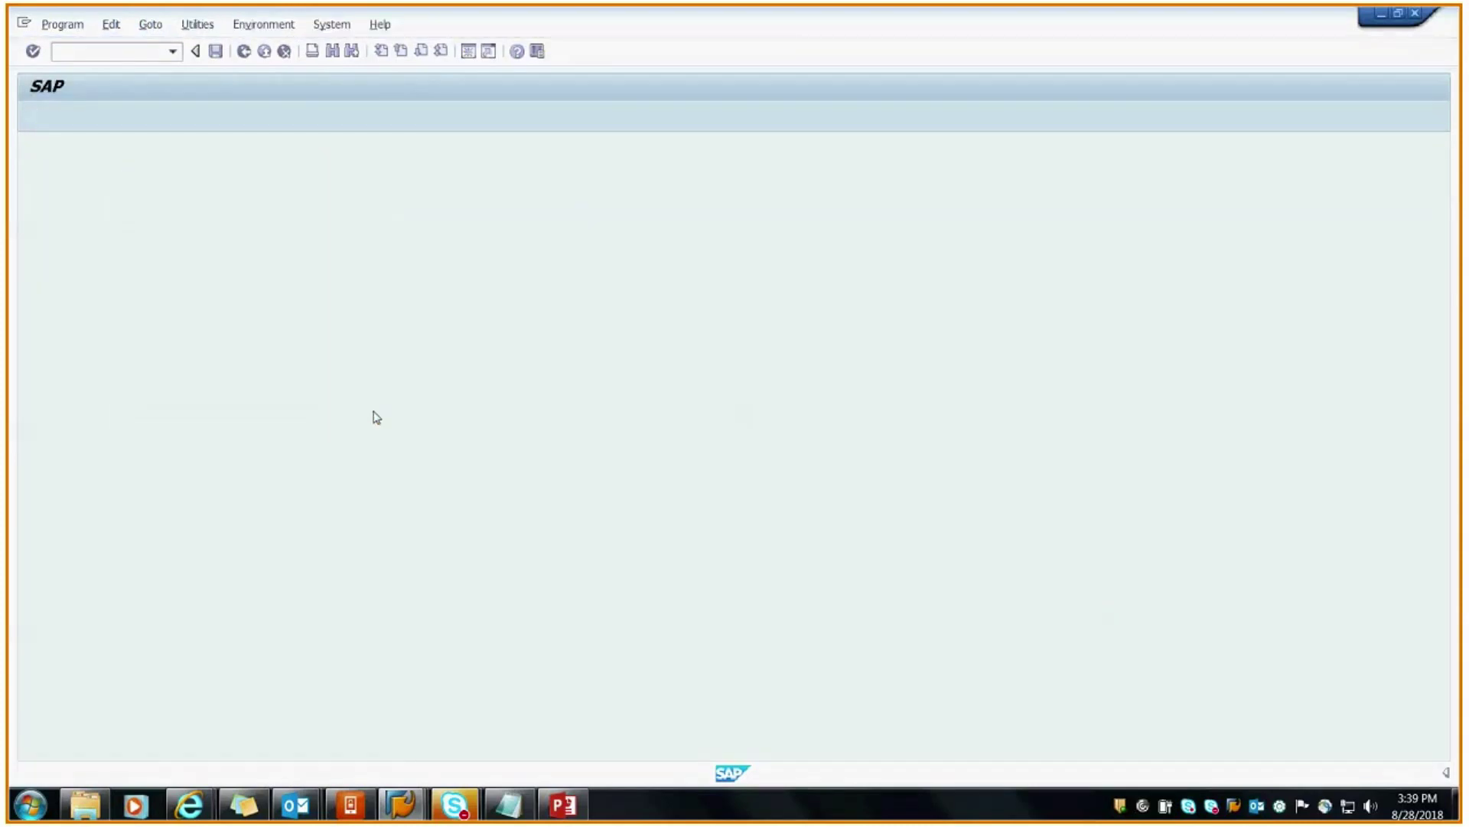
pyautogui.press('Return')
pyautogui.write('call')
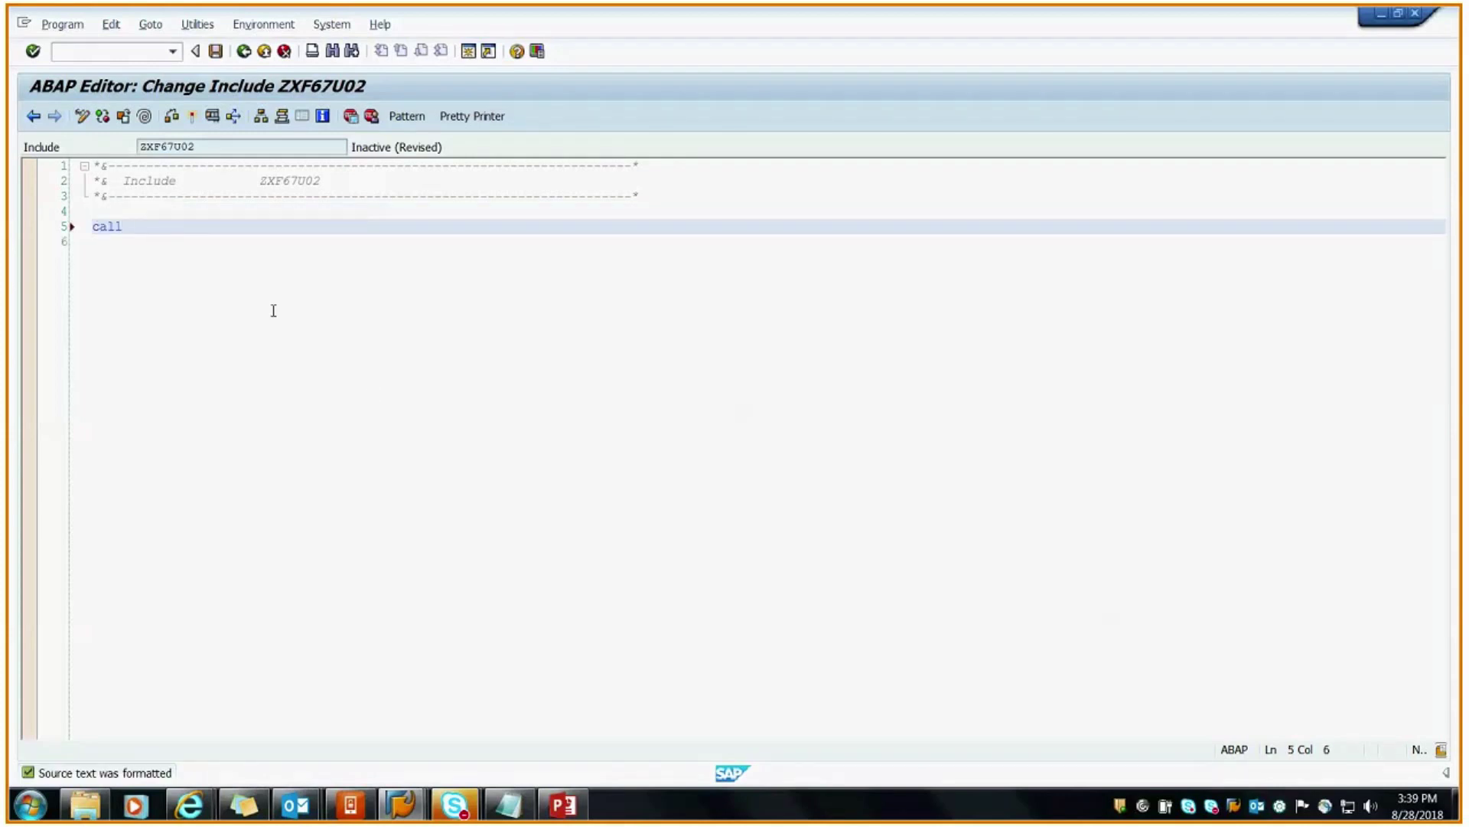
pyautogui.press('BackSpace')
pyautogui.press('BackSpace')
pyautogui.press('BackSpace')
pyautogui.press('BackSpace')
pyautogui.write('call TRANSF')
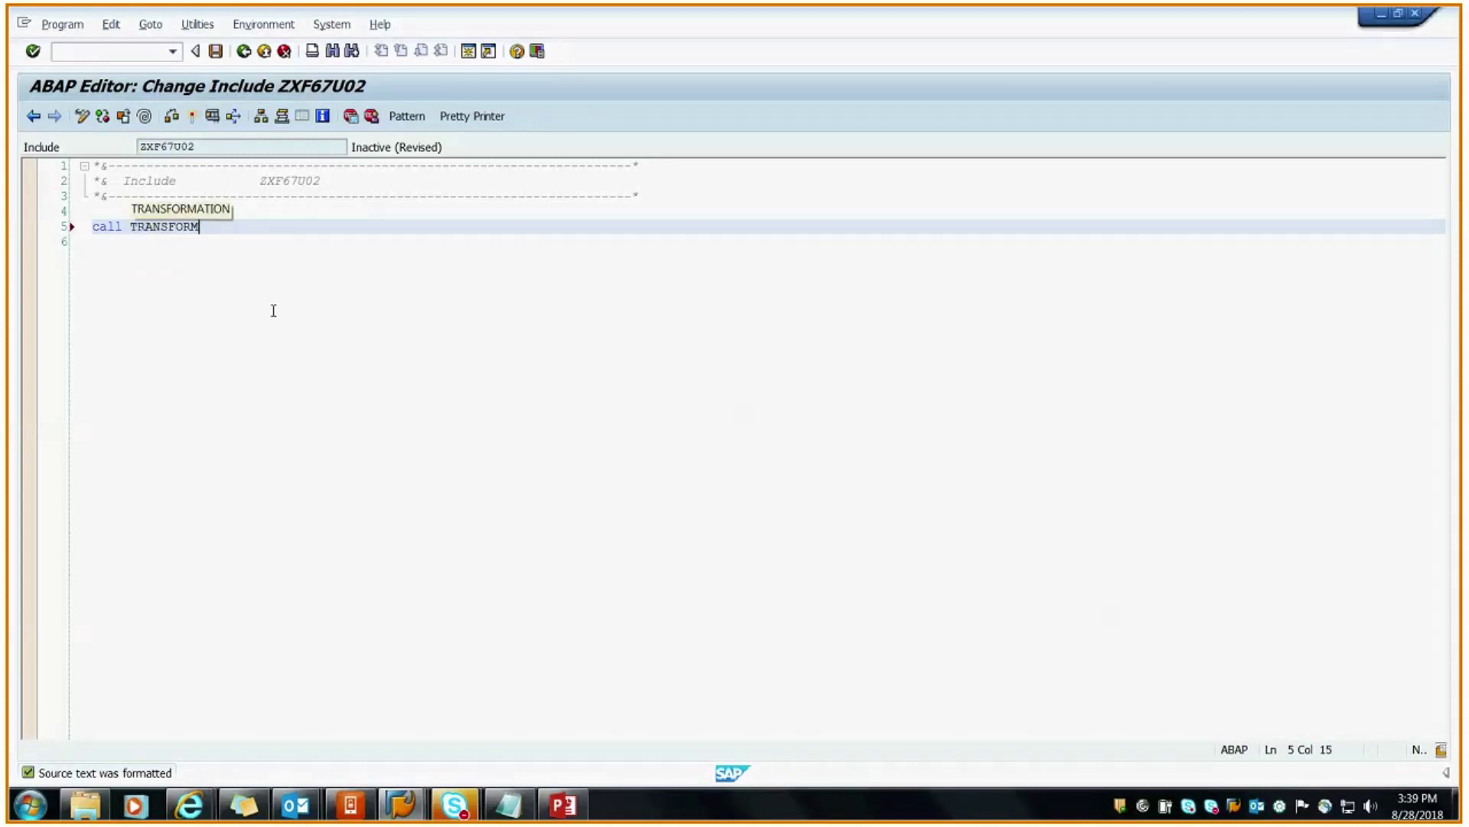
pyautogui.press('BackSpace')
pyautogui.write("ACTION 'SM")
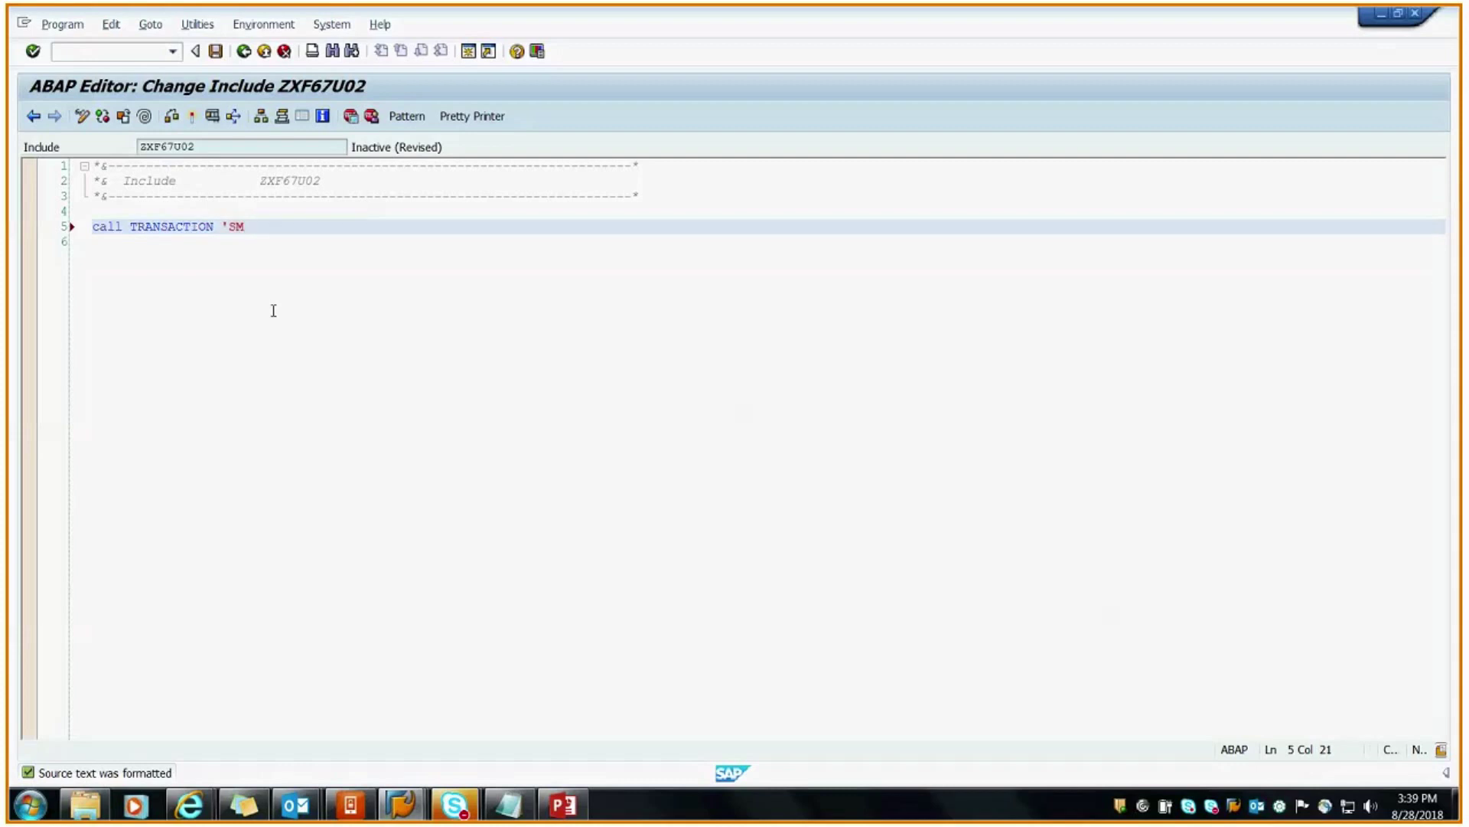
pyautogui.write("37'.")
# Check and activate the include, then return to the function exit source
pyautogui.click(178, 118)
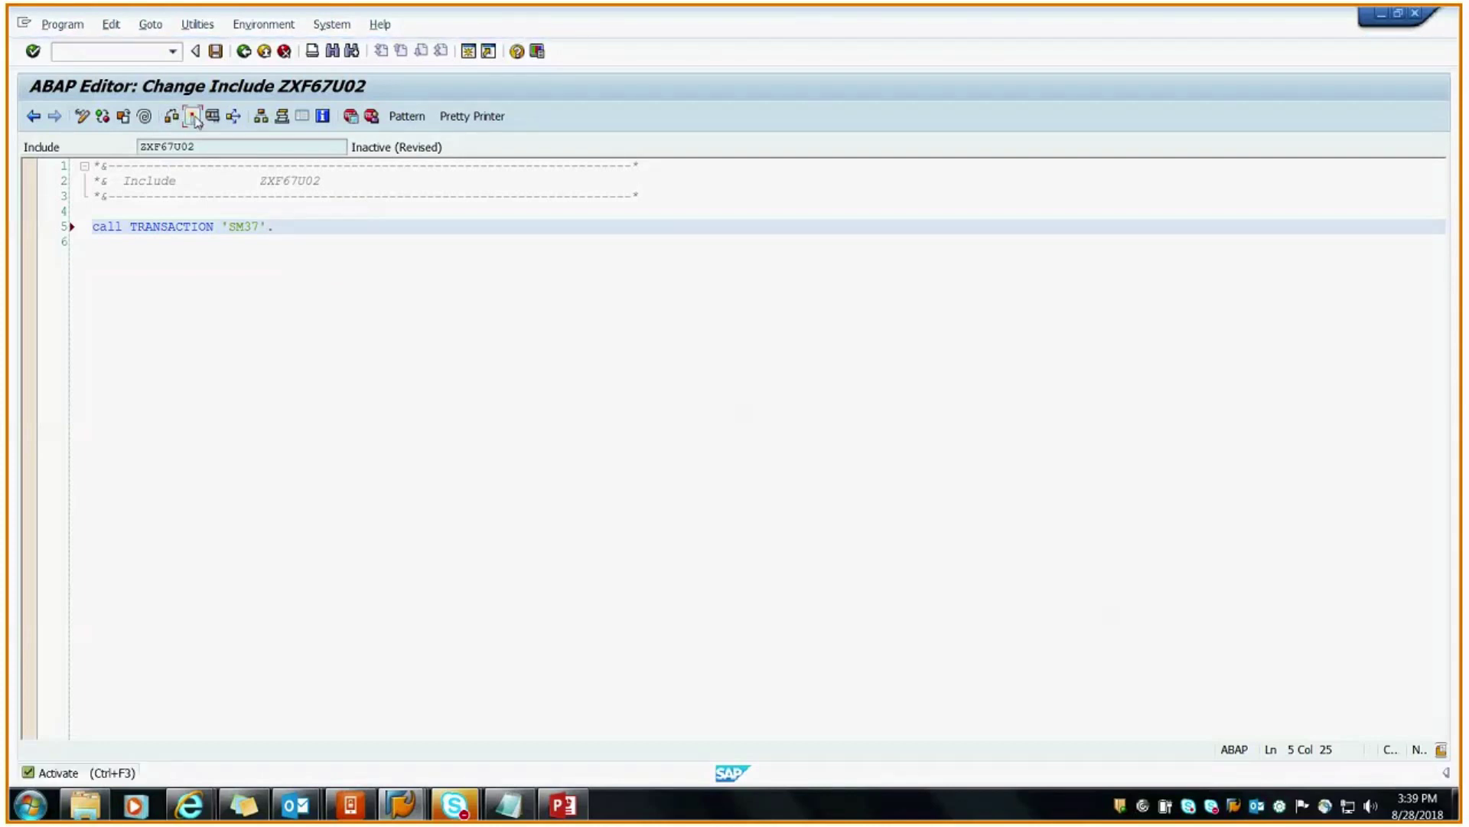
pyautogui.press('Return')
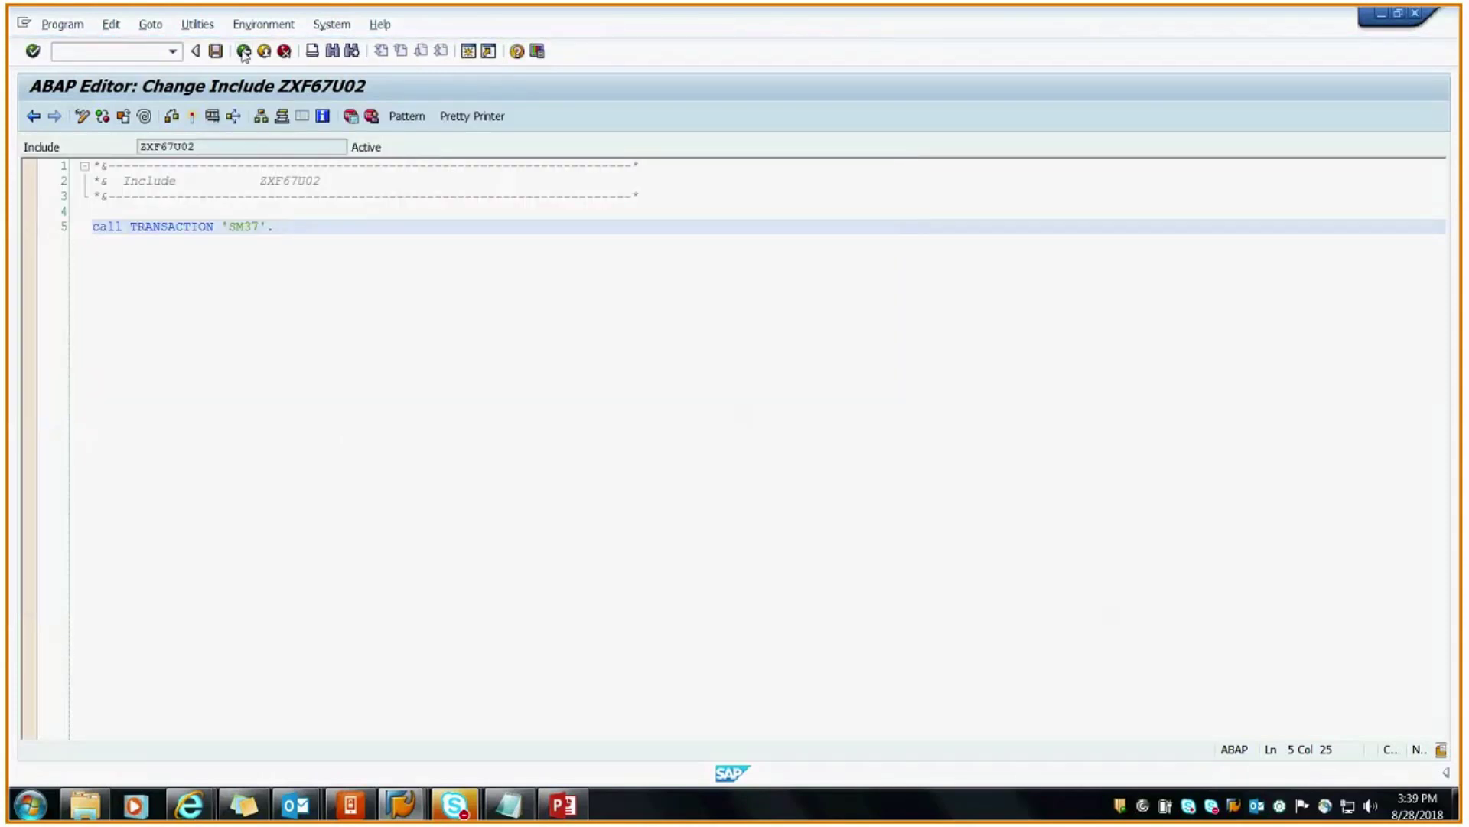
pyautogui.click(243, 52)
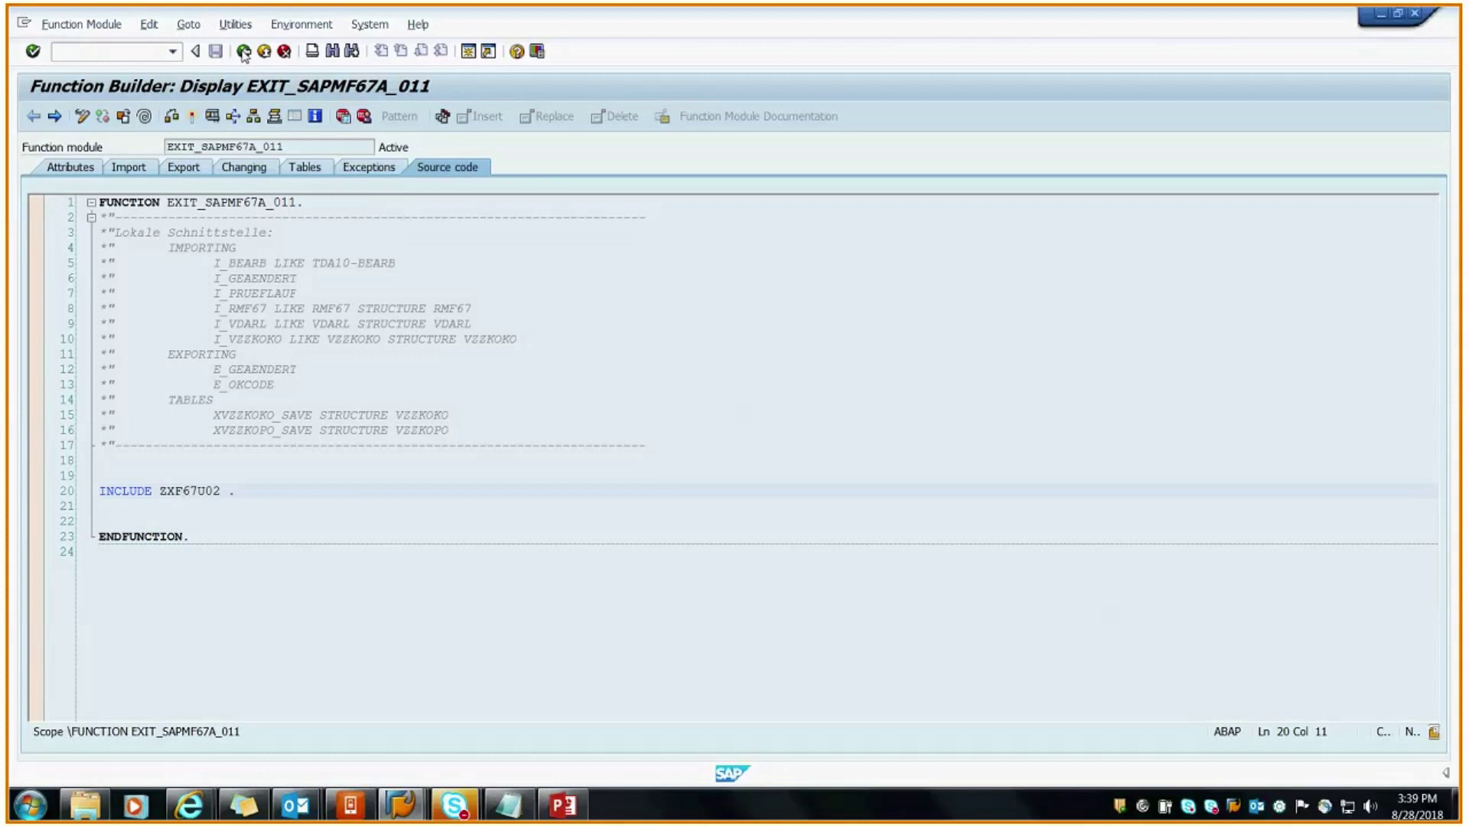
# Activate enhancement project ZMENU_EX and bring the Create Contract window forward
pyautogui.click(243, 51)
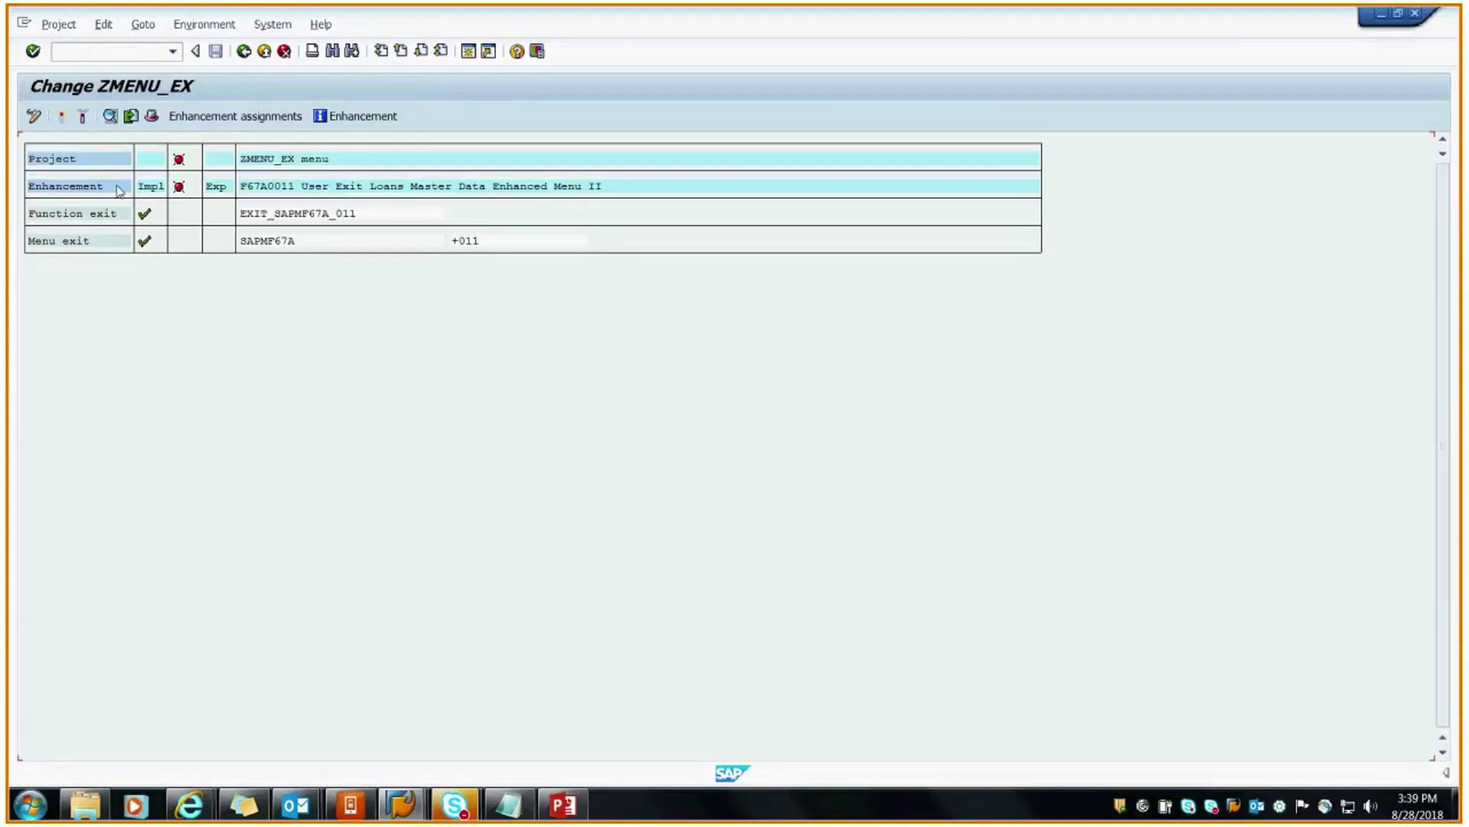
pyautogui.click(62, 116)
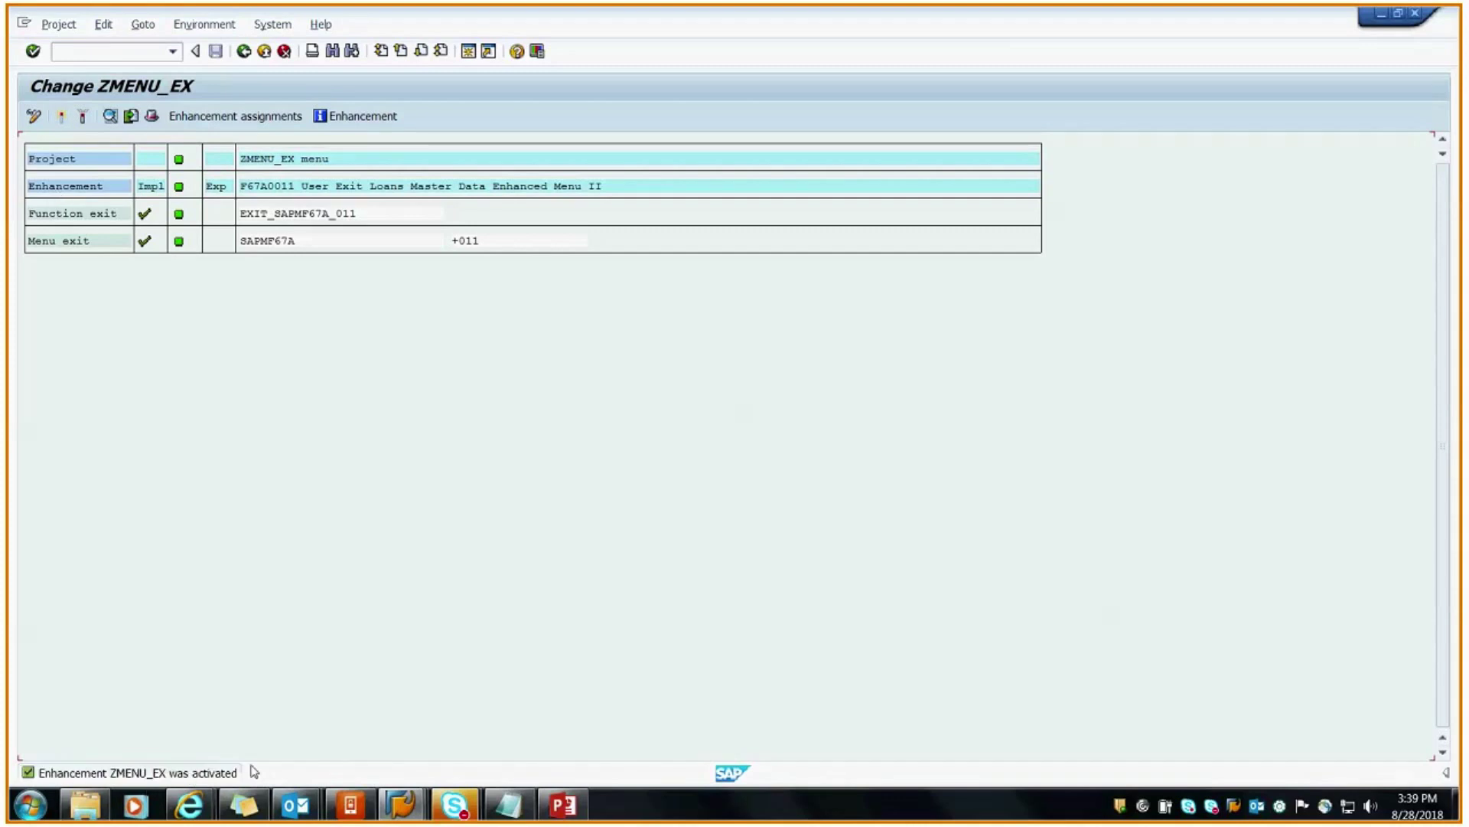
pyautogui.click(397, 803)
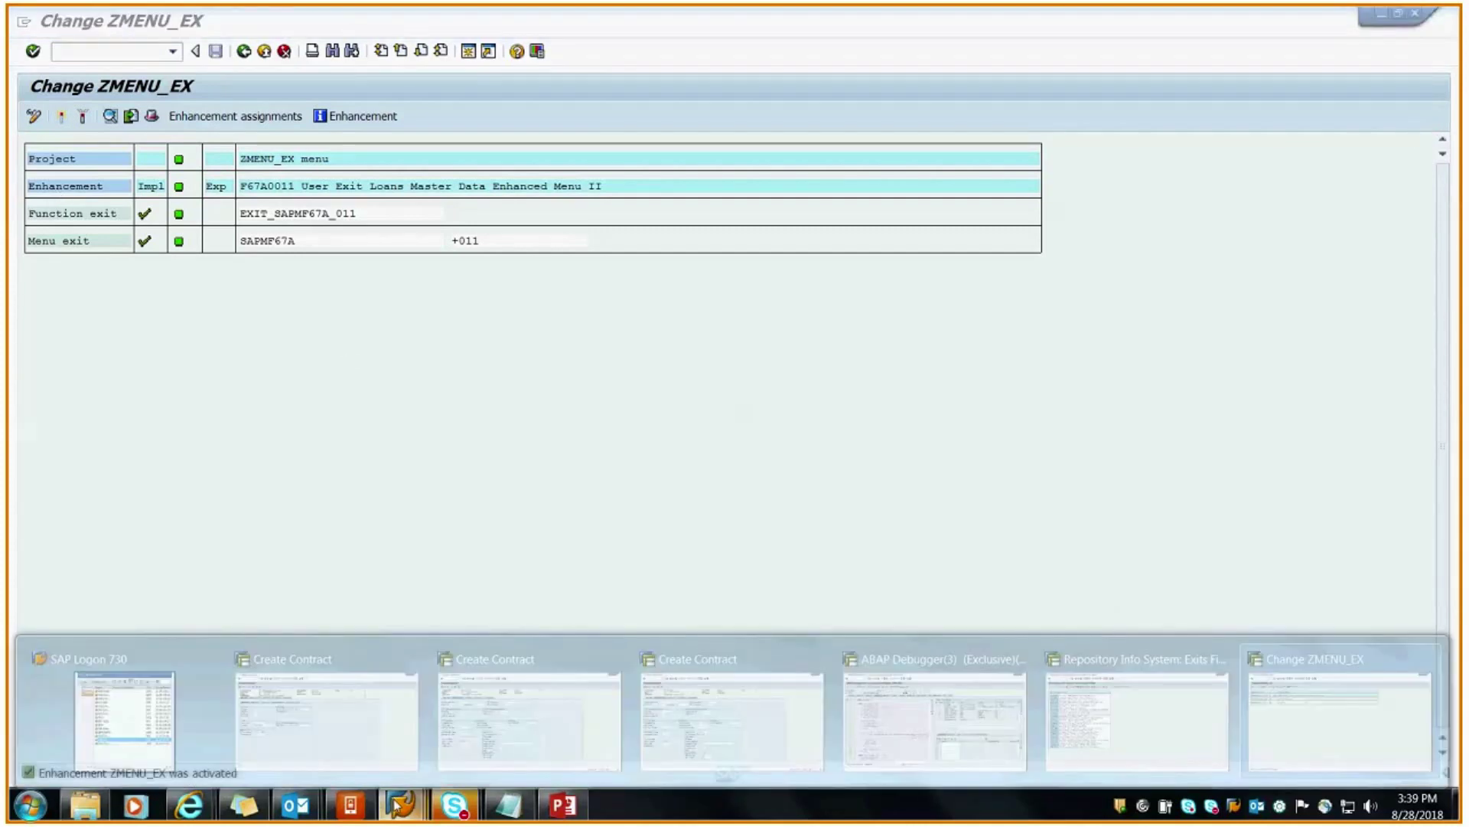
pyautogui.click(389, 745)
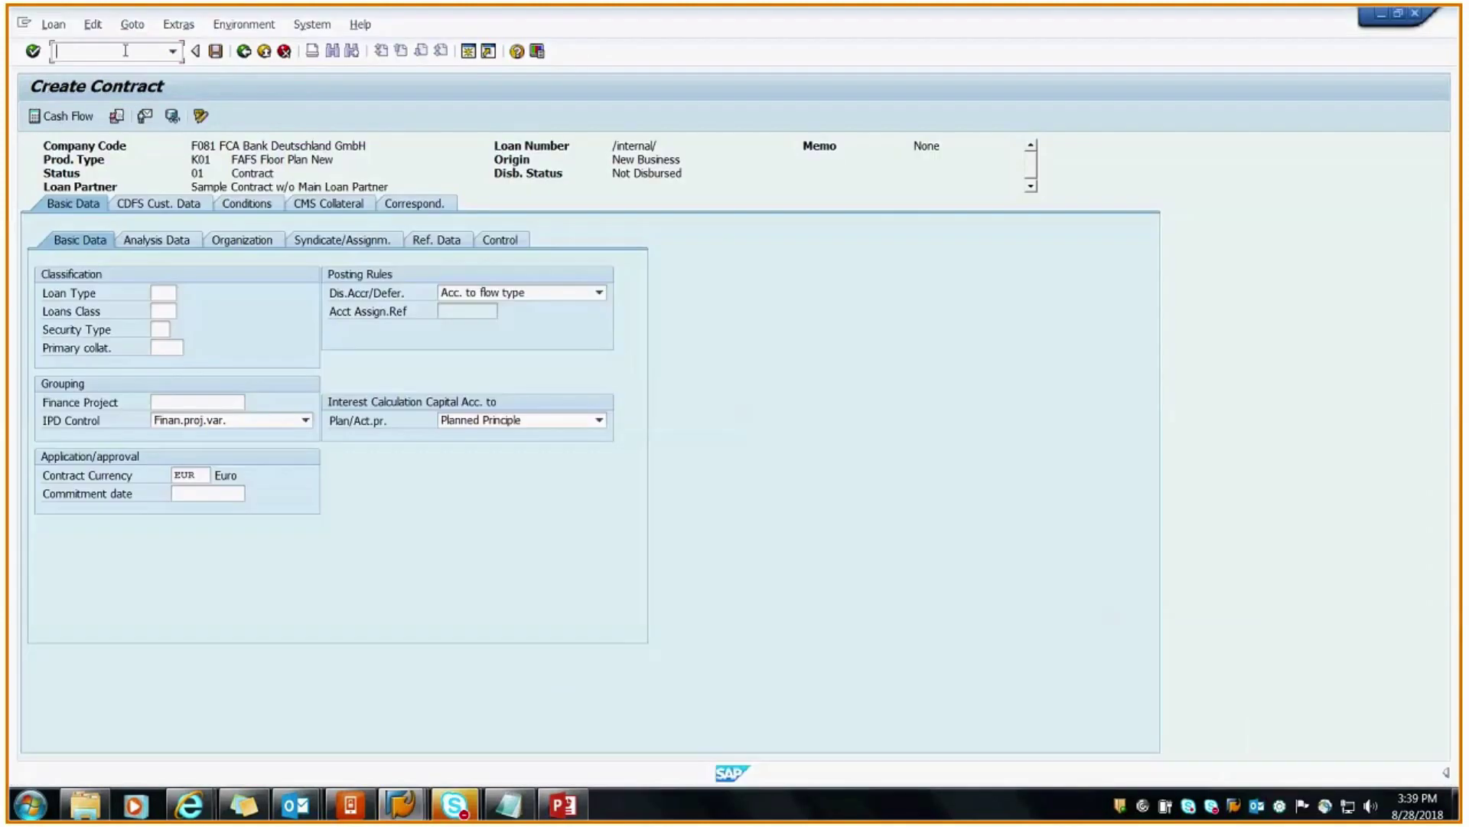
# Run /NFNV, create a contract from a sample loan, and choose Goto > User Exit 12 to reach SM37
pyautogui.write('/NFNV')
pyautogui.press('Return')
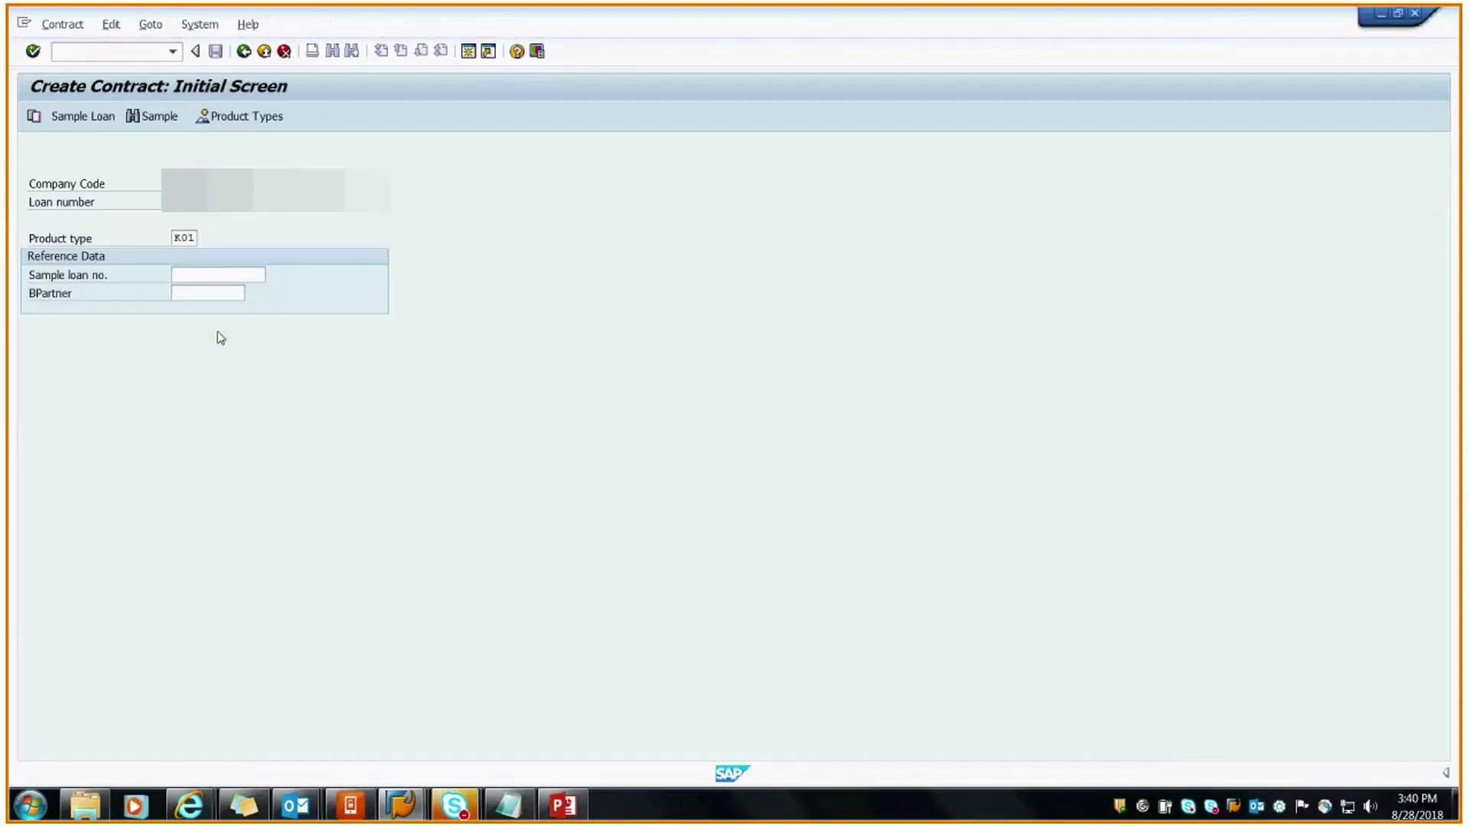
pyautogui.click(82, 116)
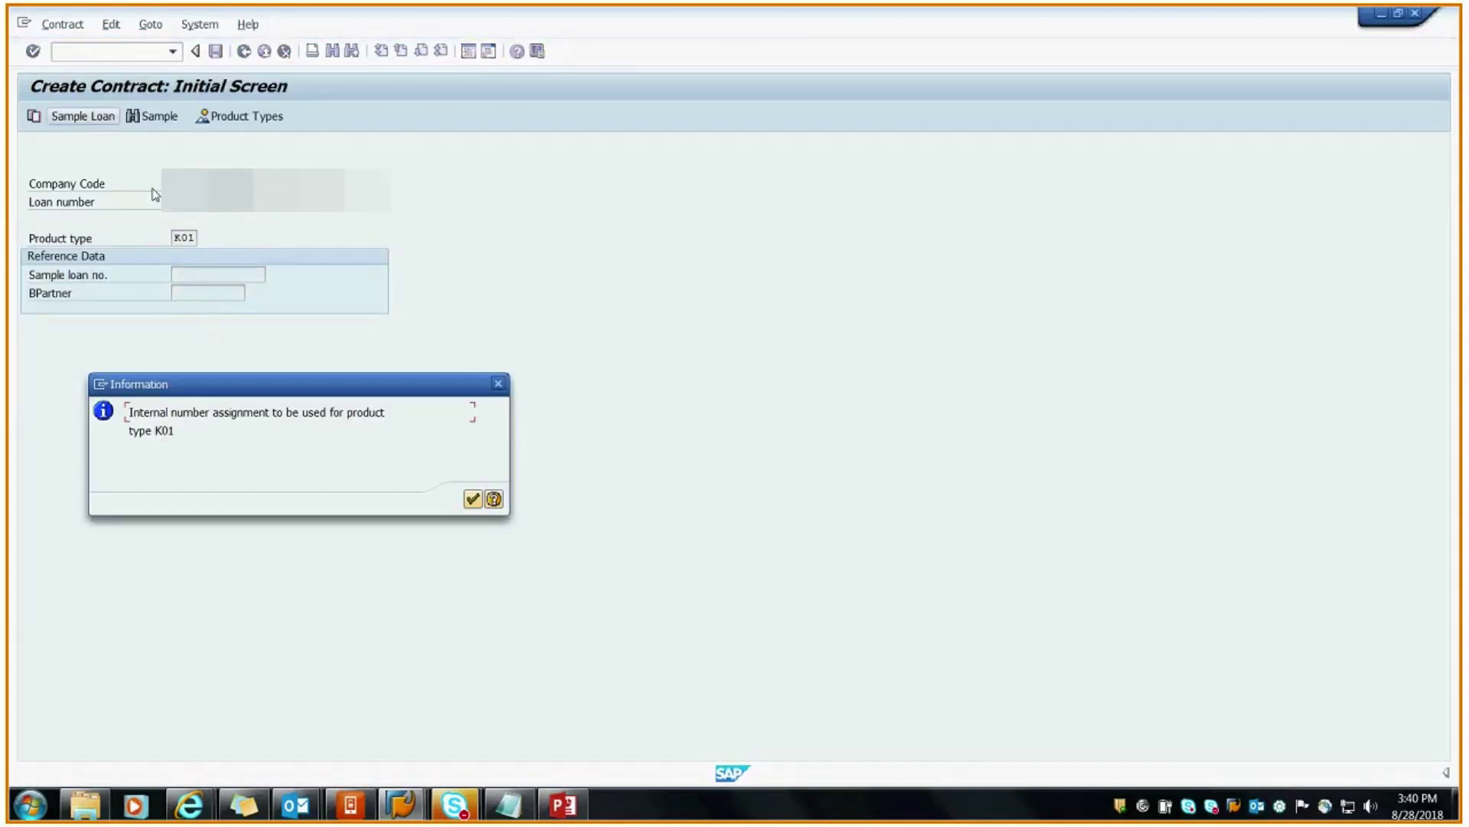
pyautogui.click(473, 499)
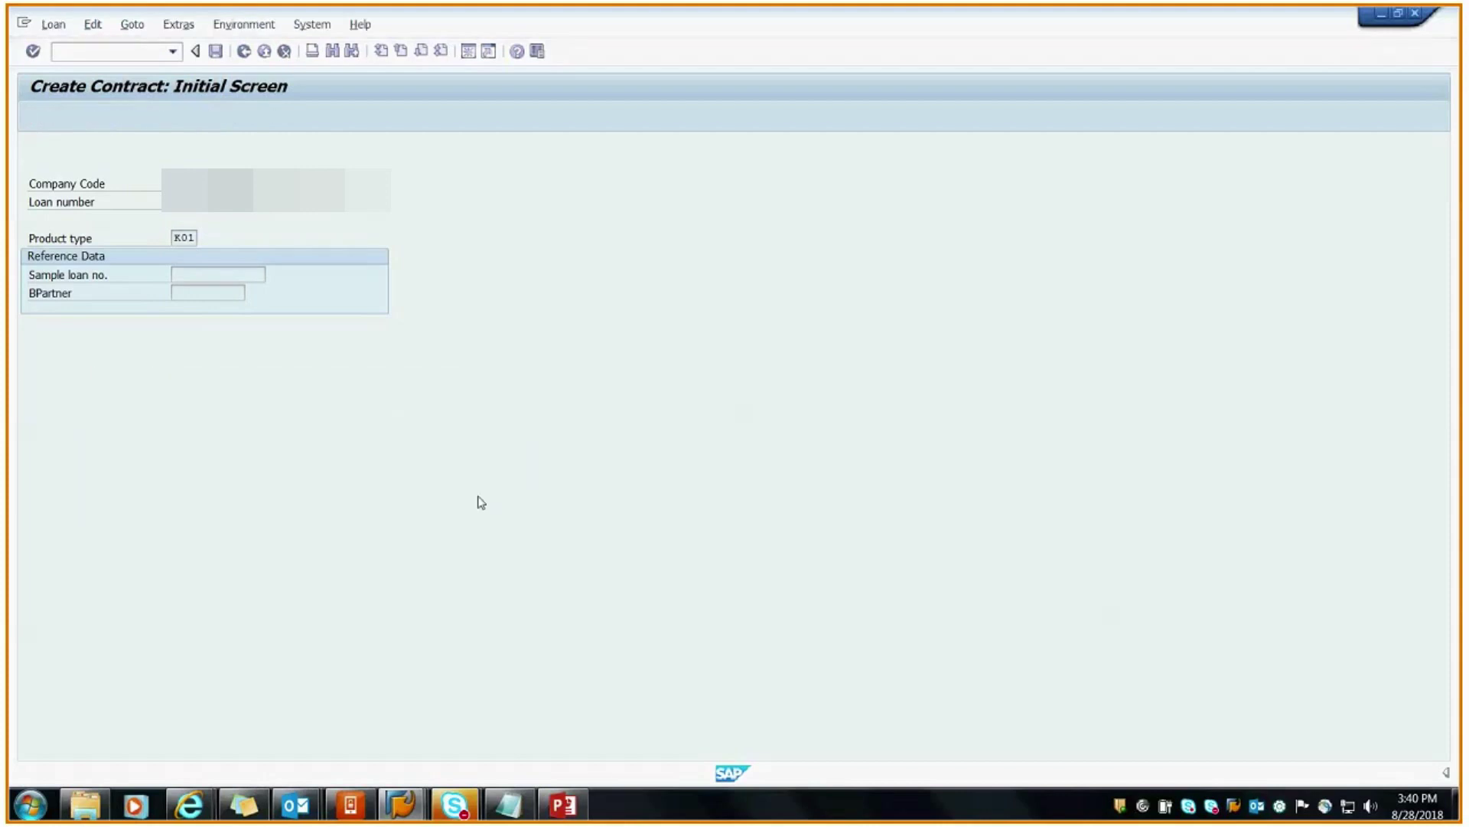
pyautogui.click(131, 25)
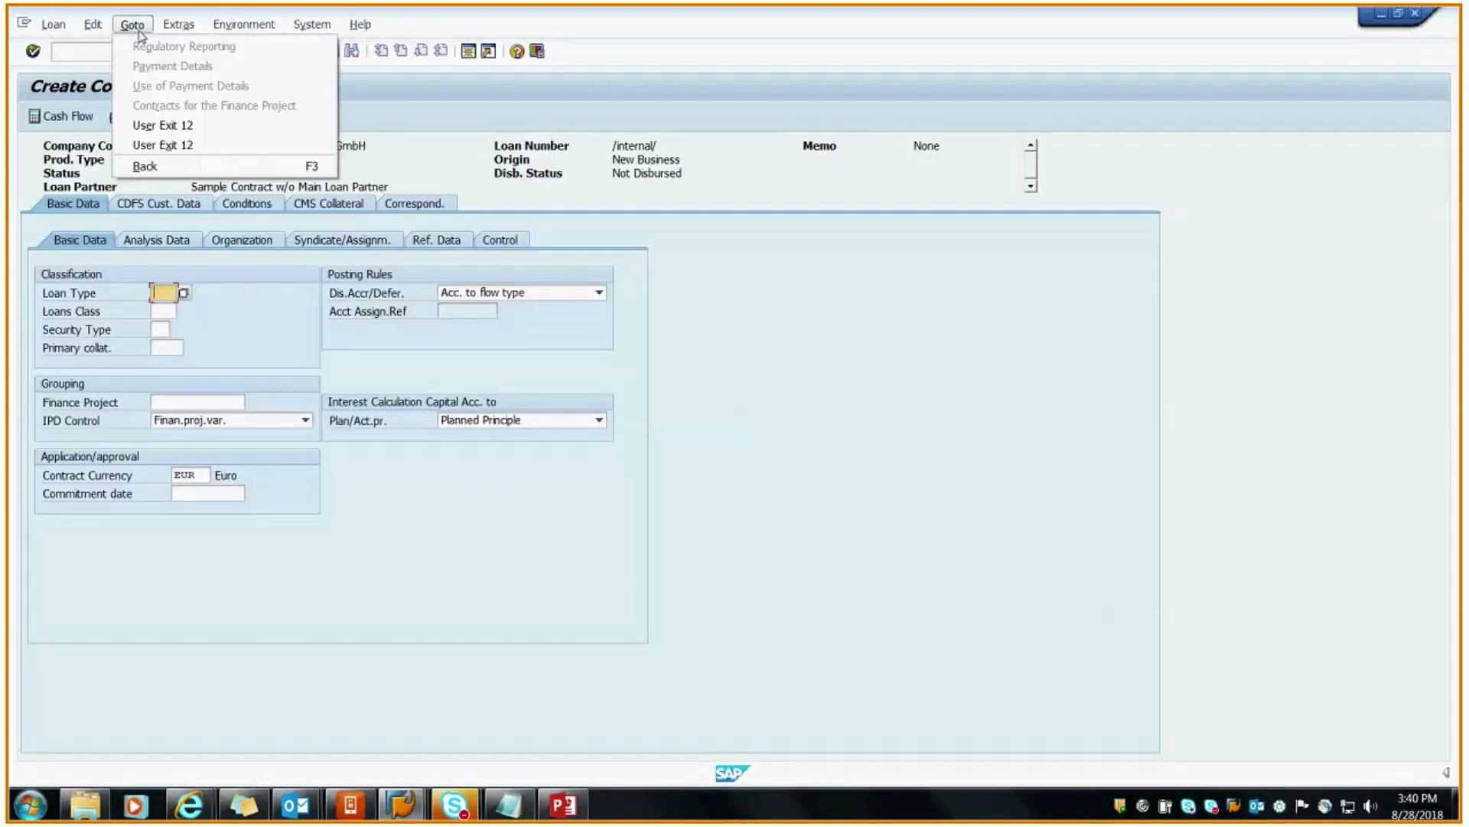
pyautogui.click(159, 127)
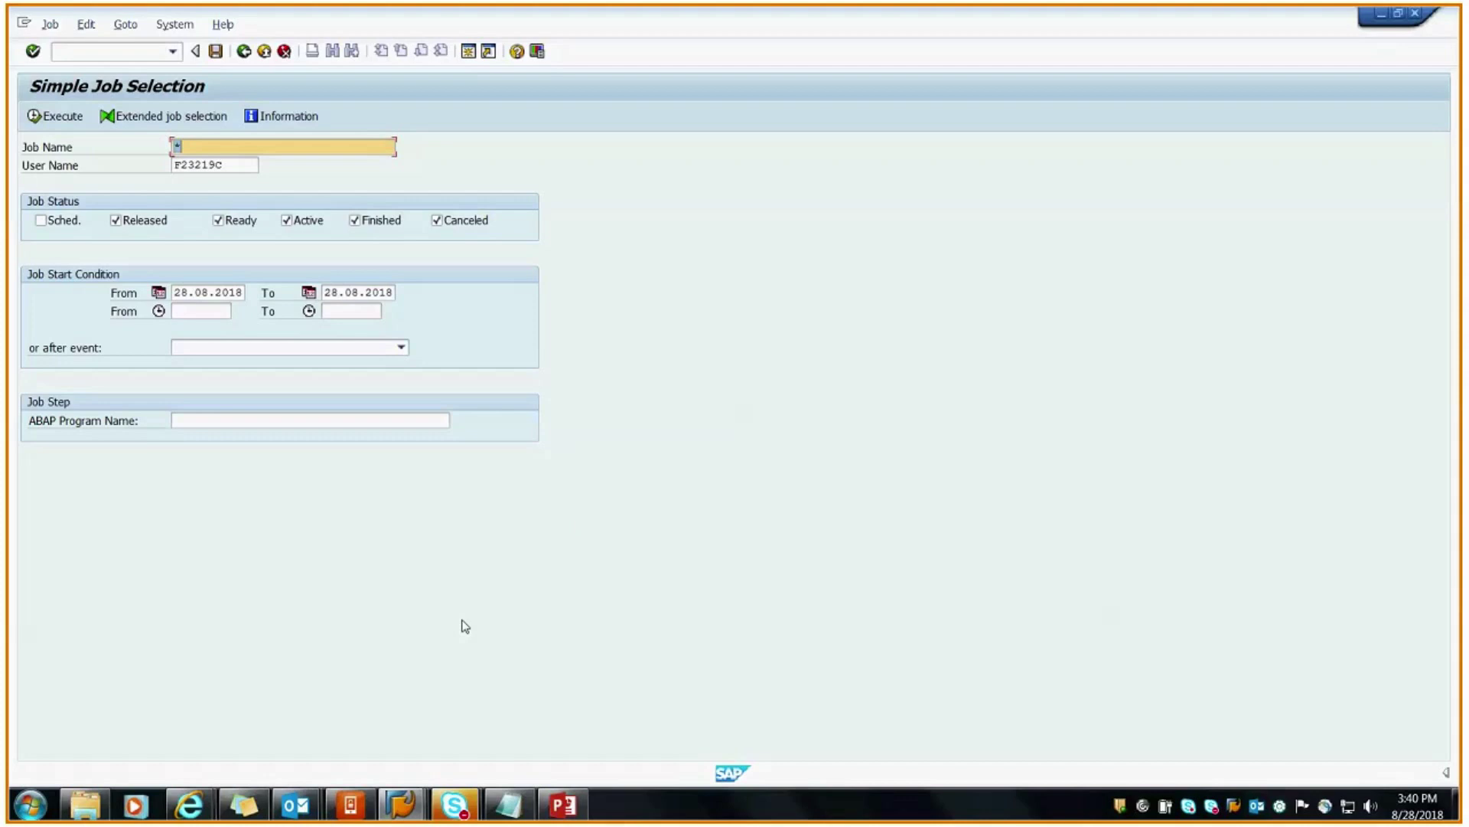
# Return to the ZMENU_EX project window, then switch to the PowerPoint presentation
pyautogui.click(401, 804)
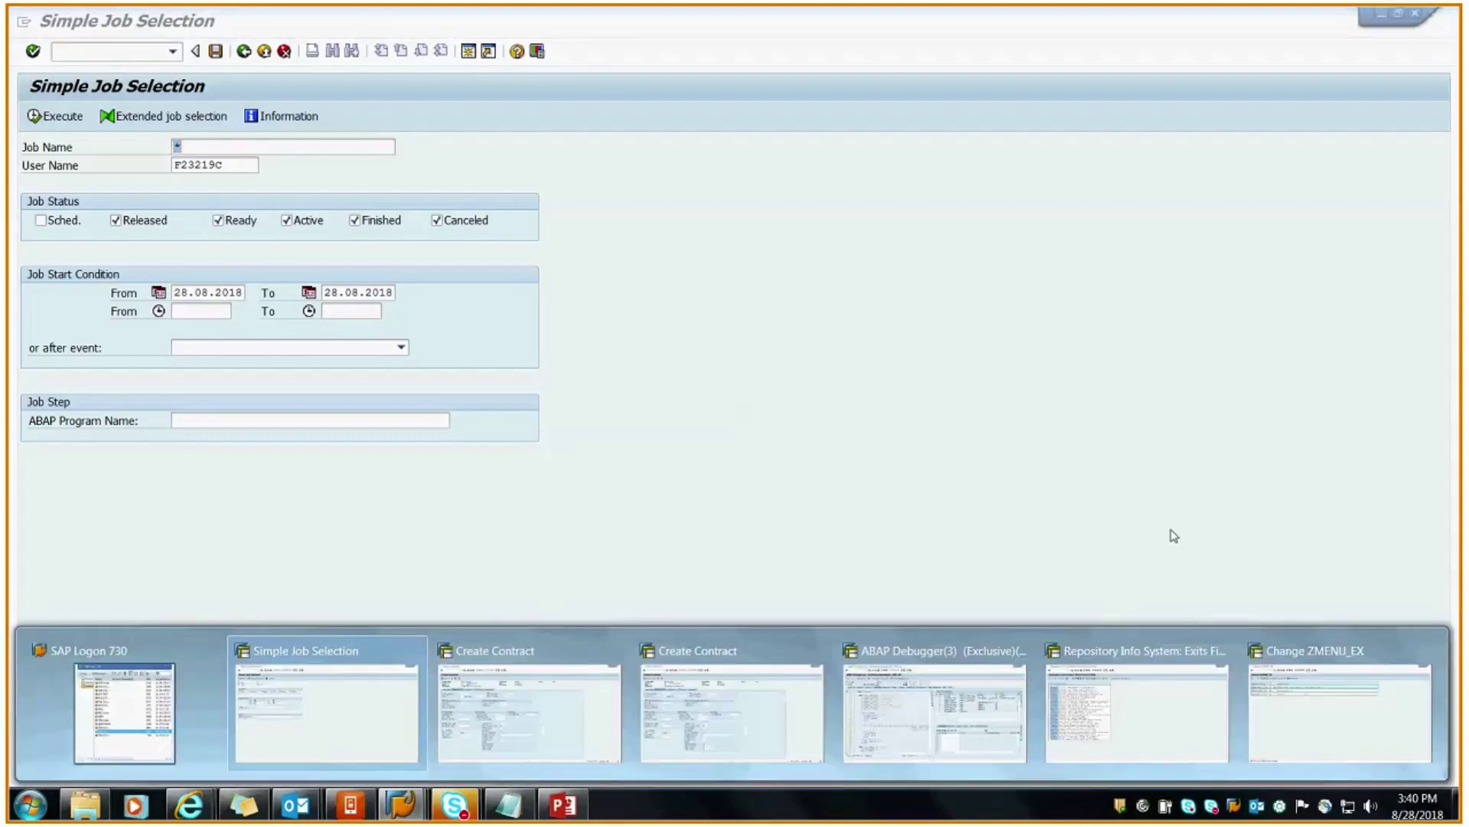
pyautogui.click(1343, 752)
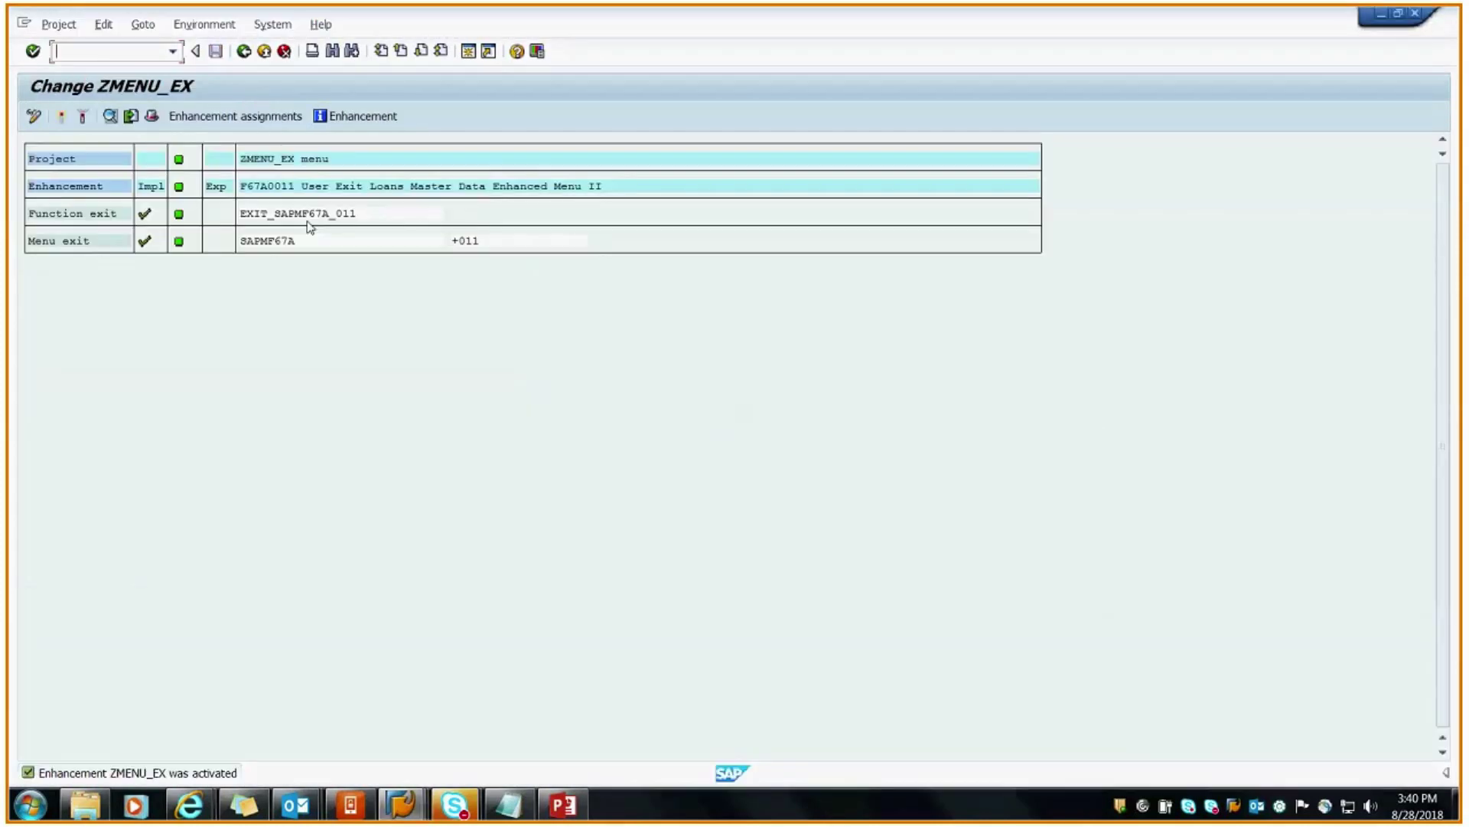
pyautogui.click(70, 145)
pyautogui.click(560, 803)
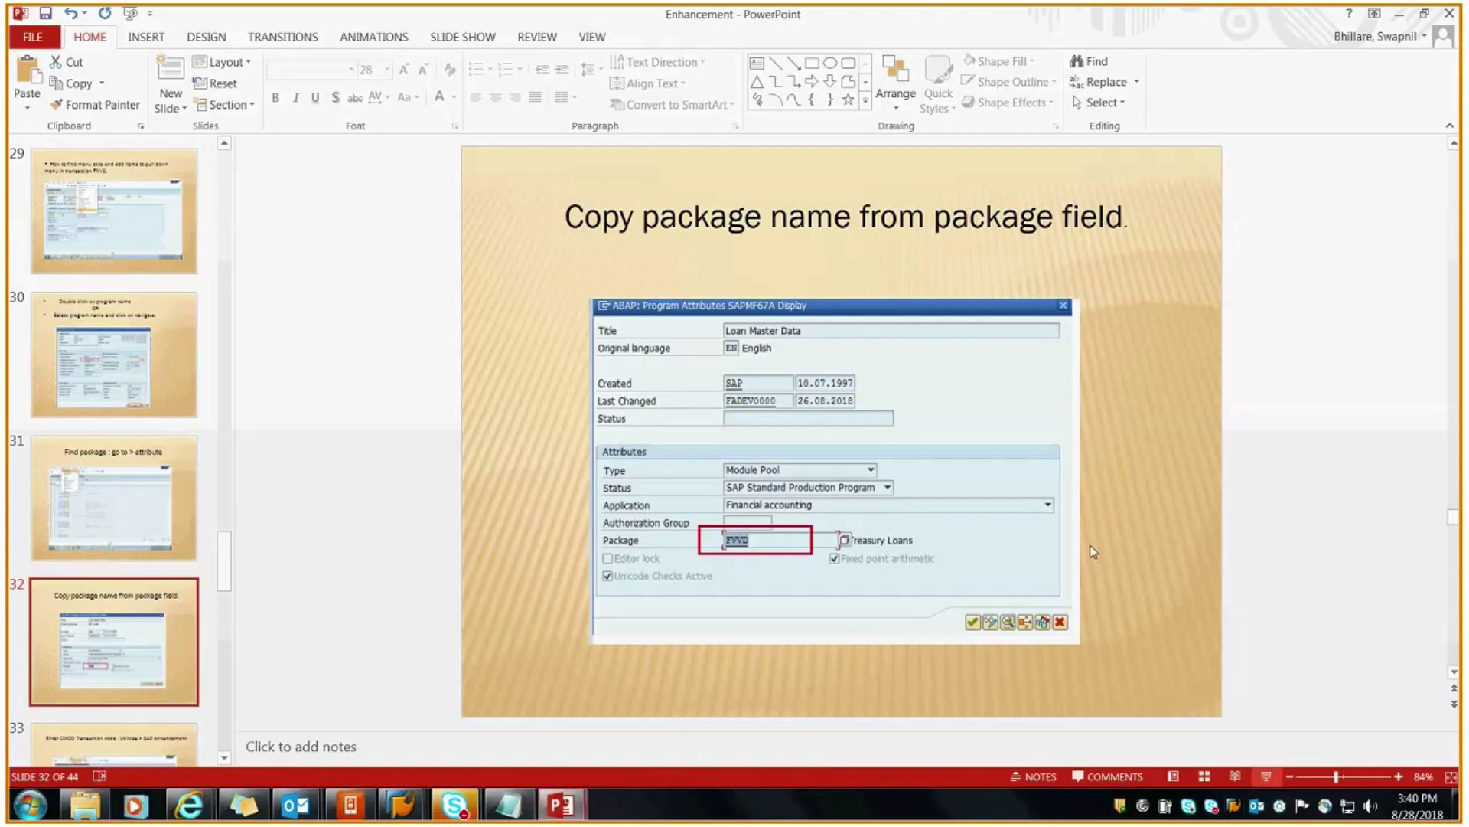
pyautogui.click(1265, 778)
pyautogui.press('Escape')
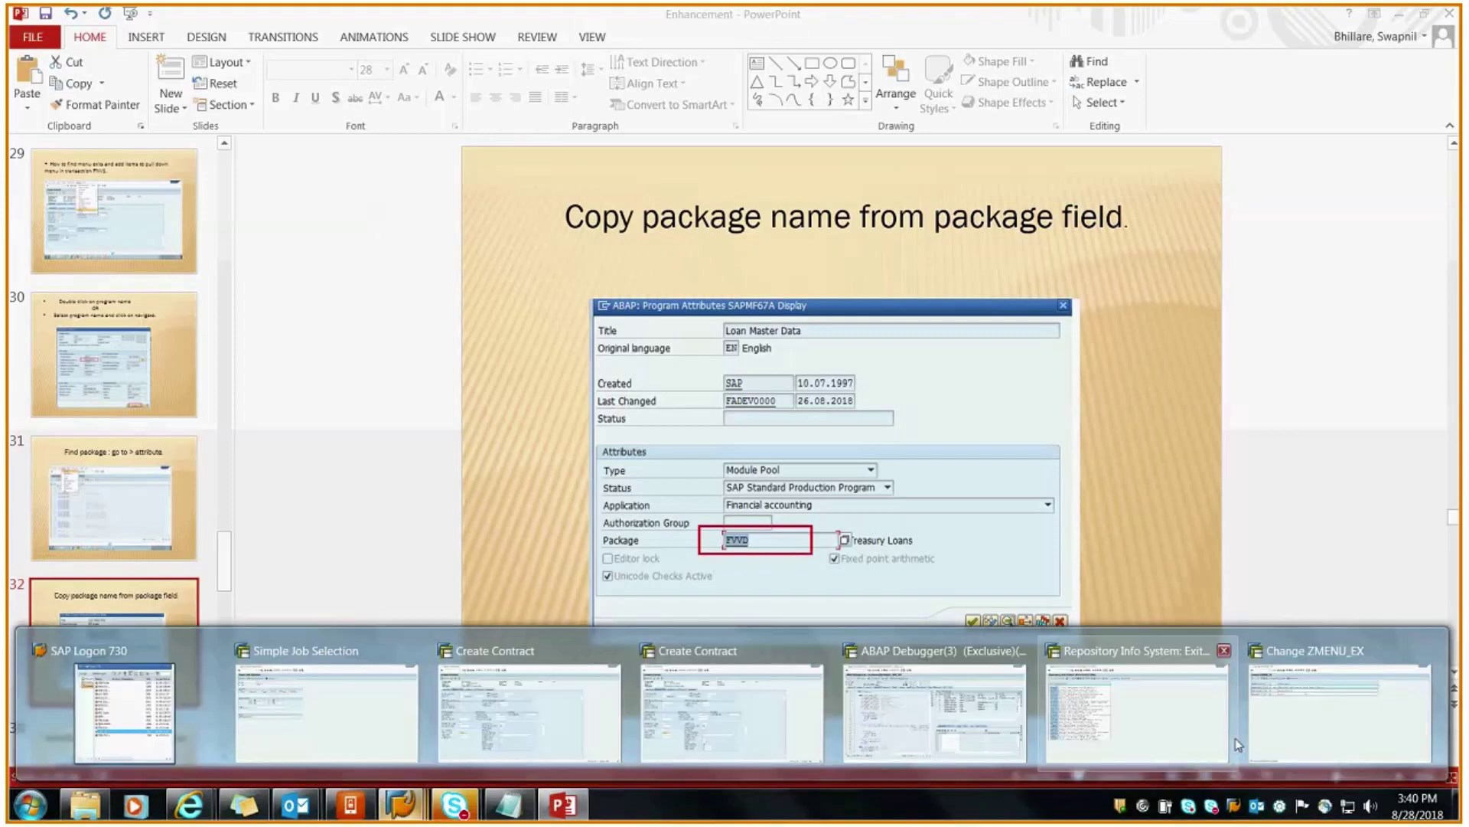
pyautogui.click(1235, 737)
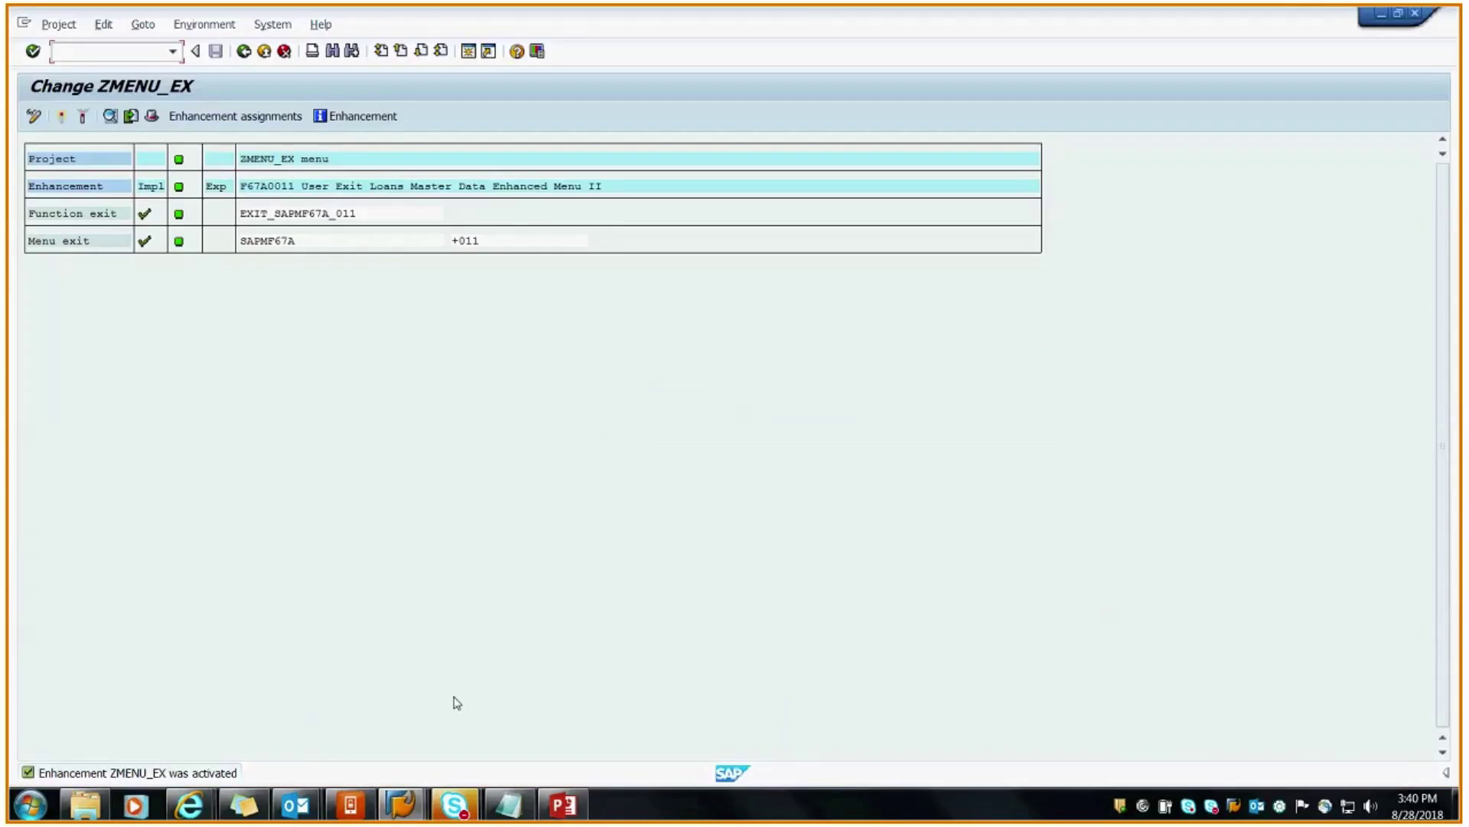
# View the Simple Job Selection window, then go back to the Create Contract screen
pyautogui.click(402, 803)
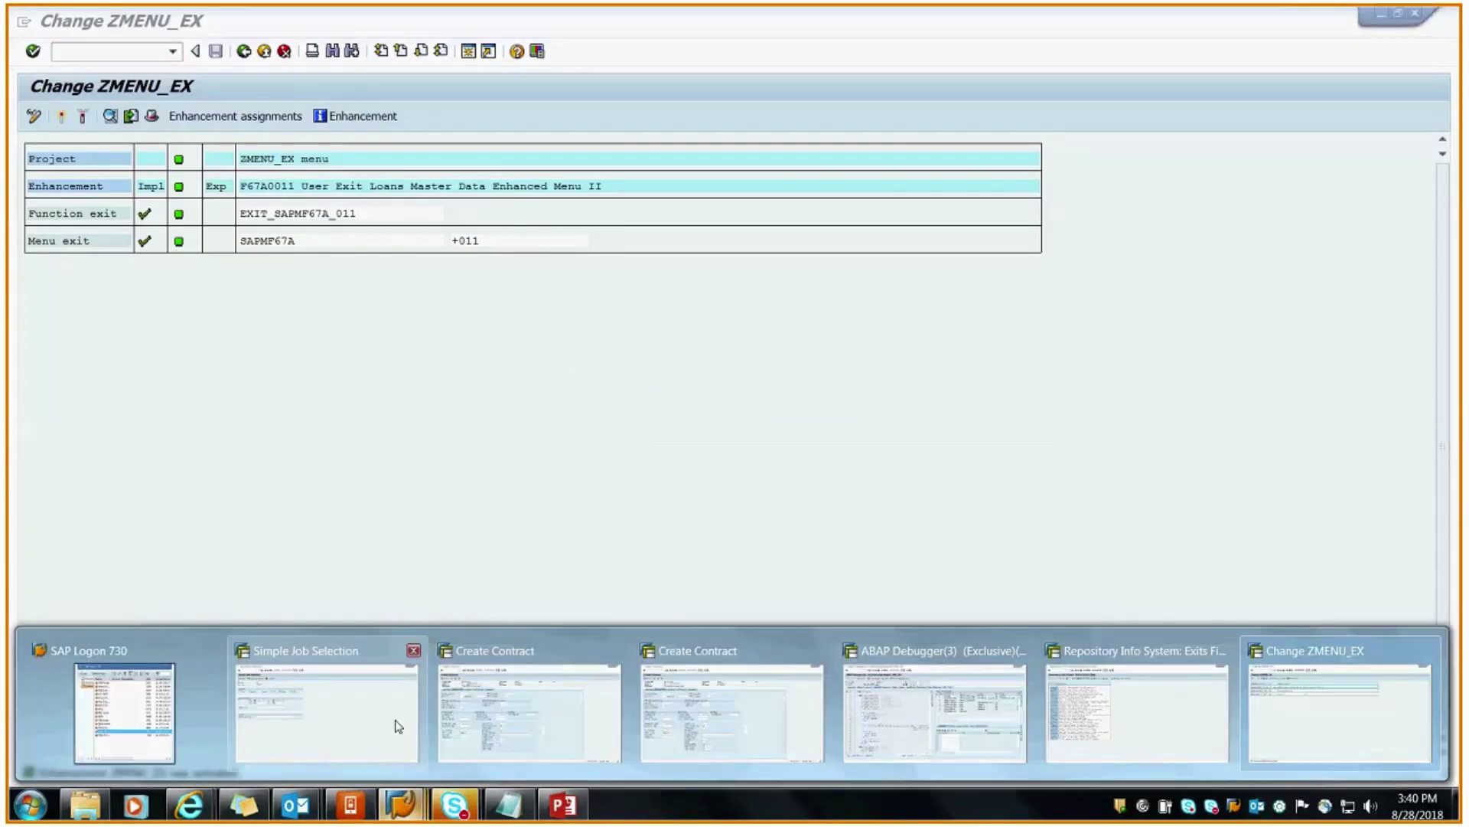
pyautogui.click(398, 725)
pyautogui.click(125, 23)
pyautogui.click(222, 24)
pyautogui.click(242, 61)
pyautogui.click(243, 56)
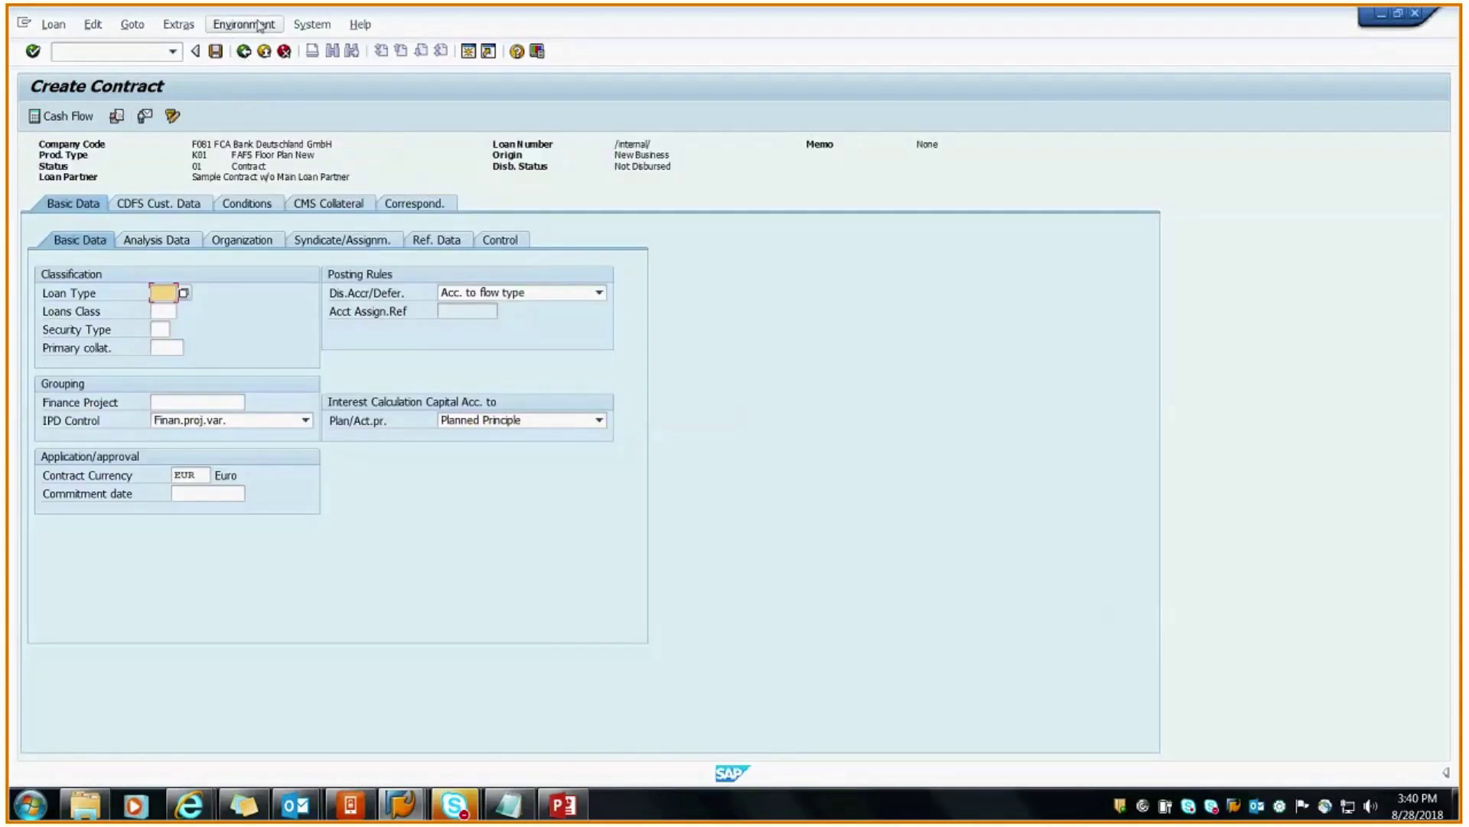
# Browse the contract's Goto and Extras menus, then leave the ZMENU_EX change view
pyautogui.click(138, 27)
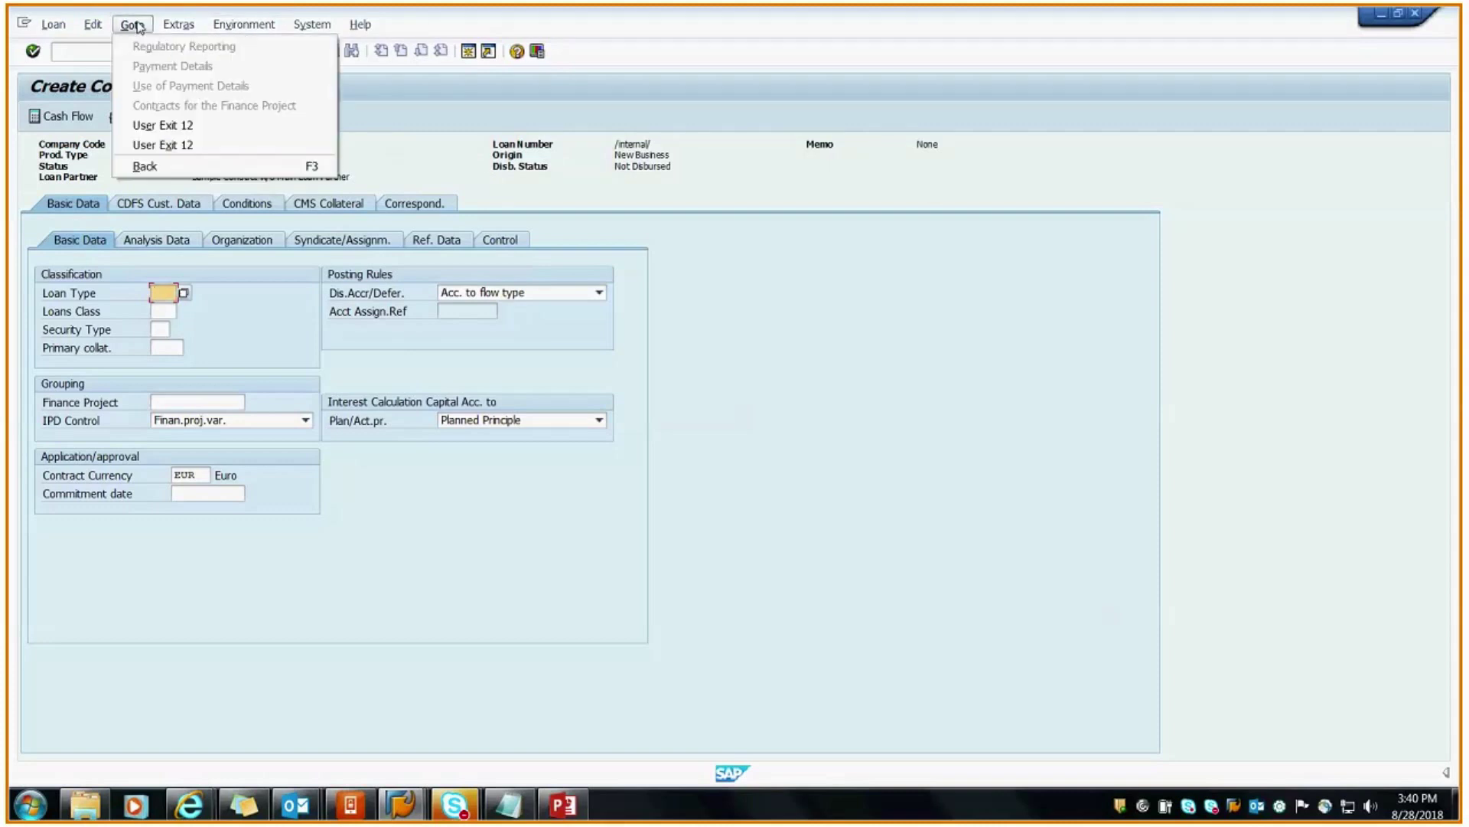
pyautogui.moveTo(179, 23)
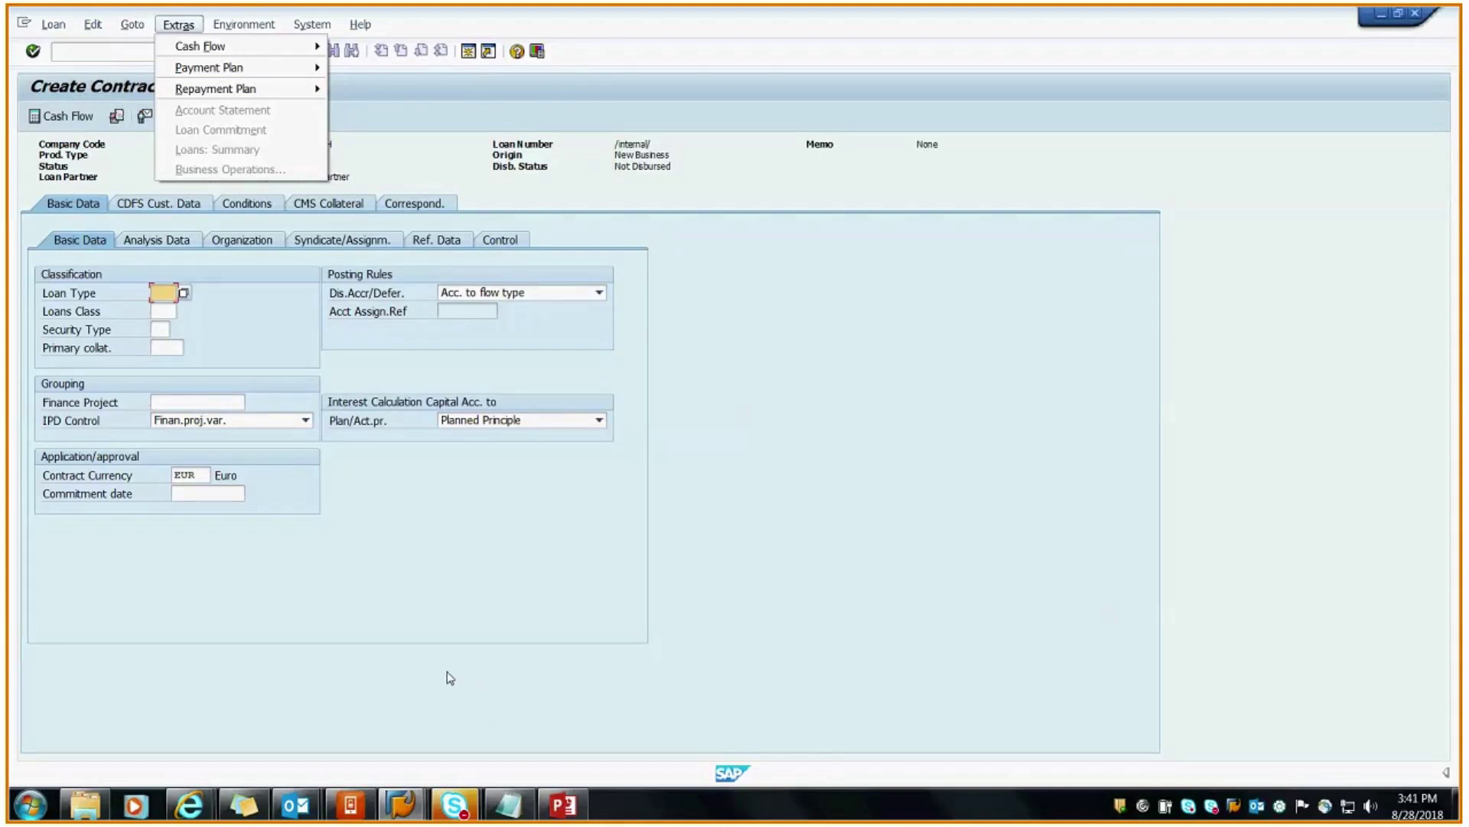
pyautogui.click(420, 801)
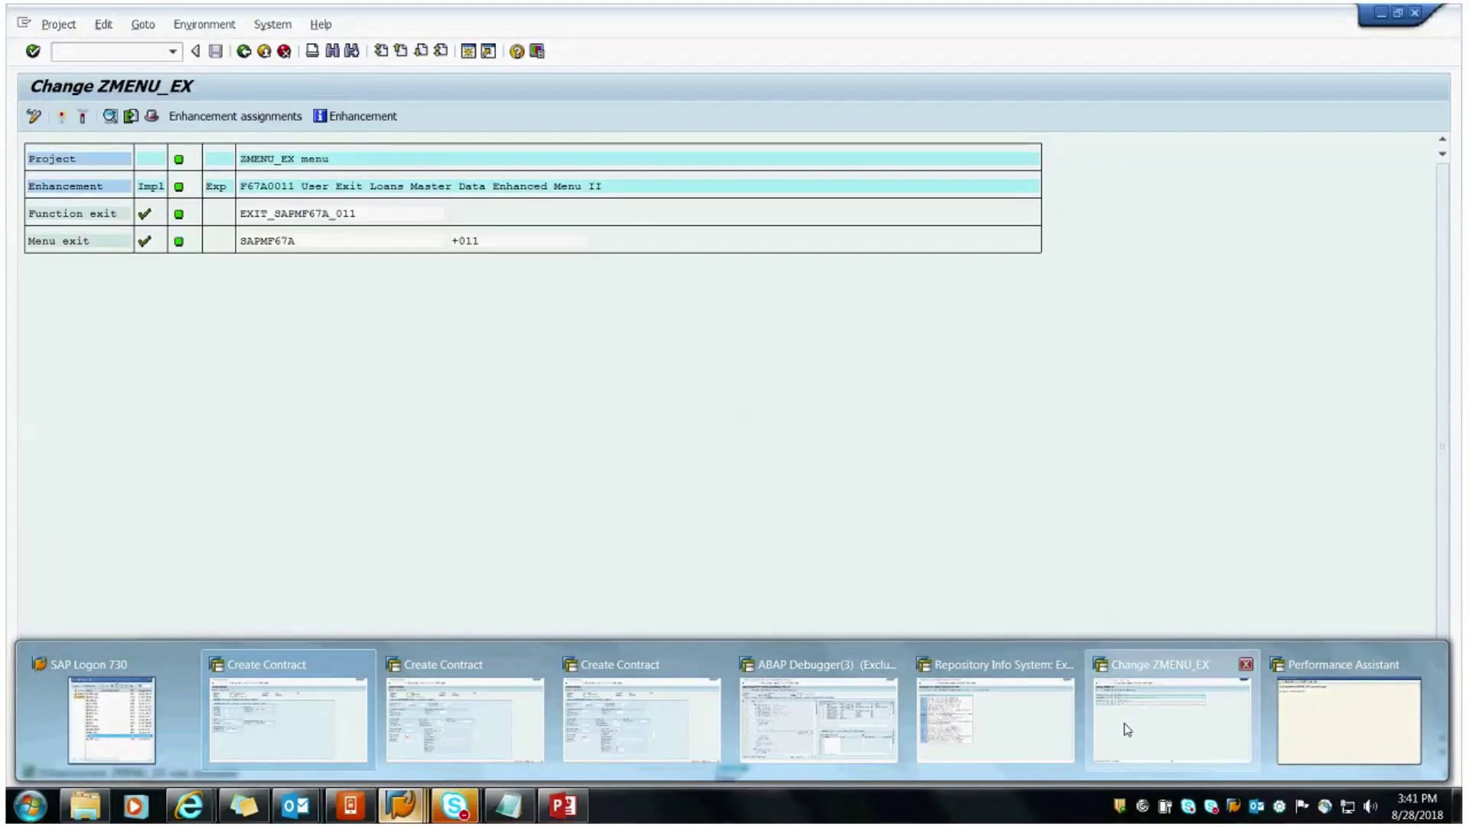
pyautogui.click(1128, 728)
pyautogui.click(245, 53)
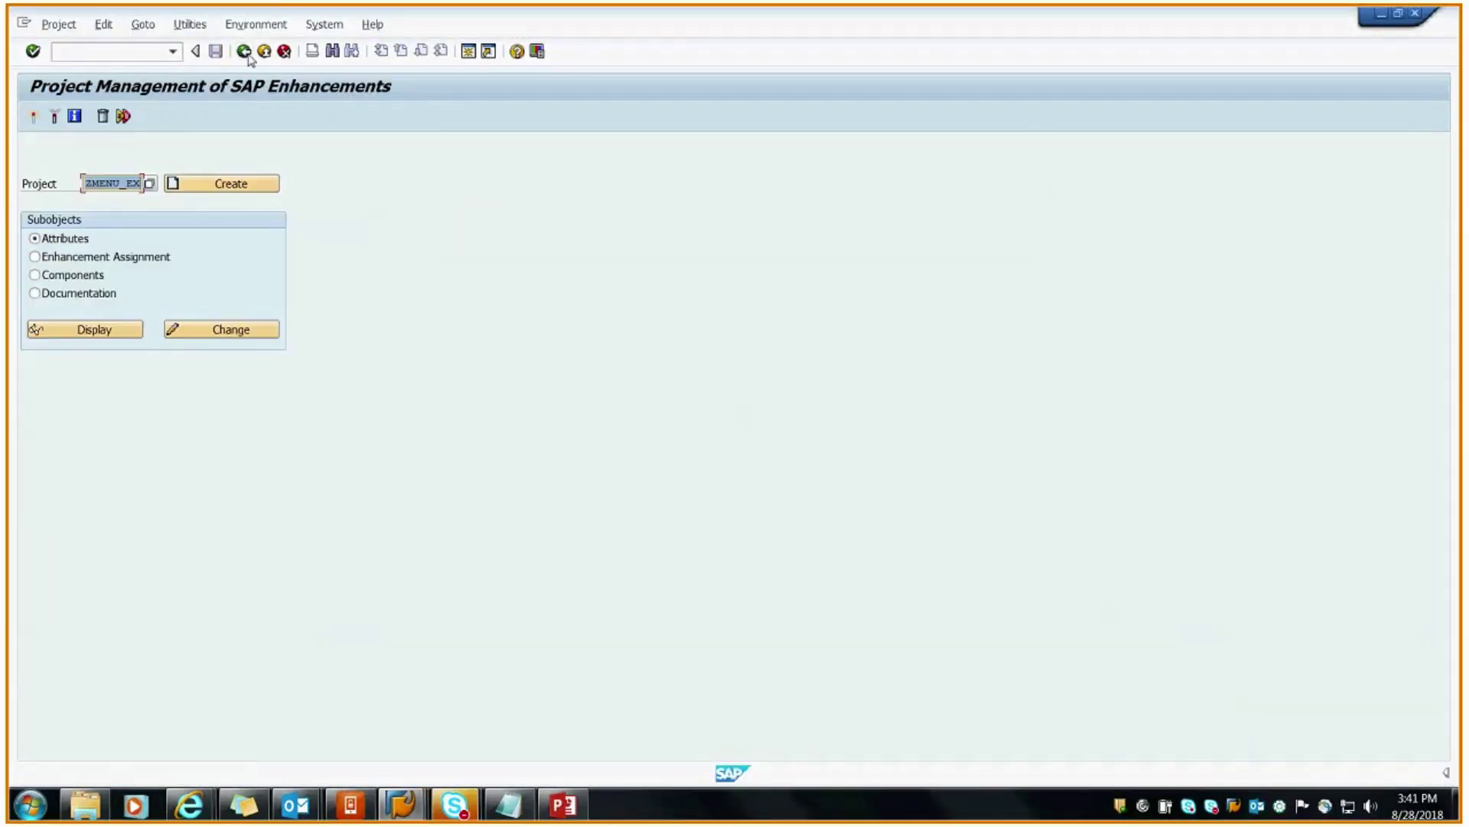
# Rerun /NCMOD and search the SAP enhancement exits in package FVVD
pyautogui.hotkey('ctrl', '/')
pyautogui.write('/N')
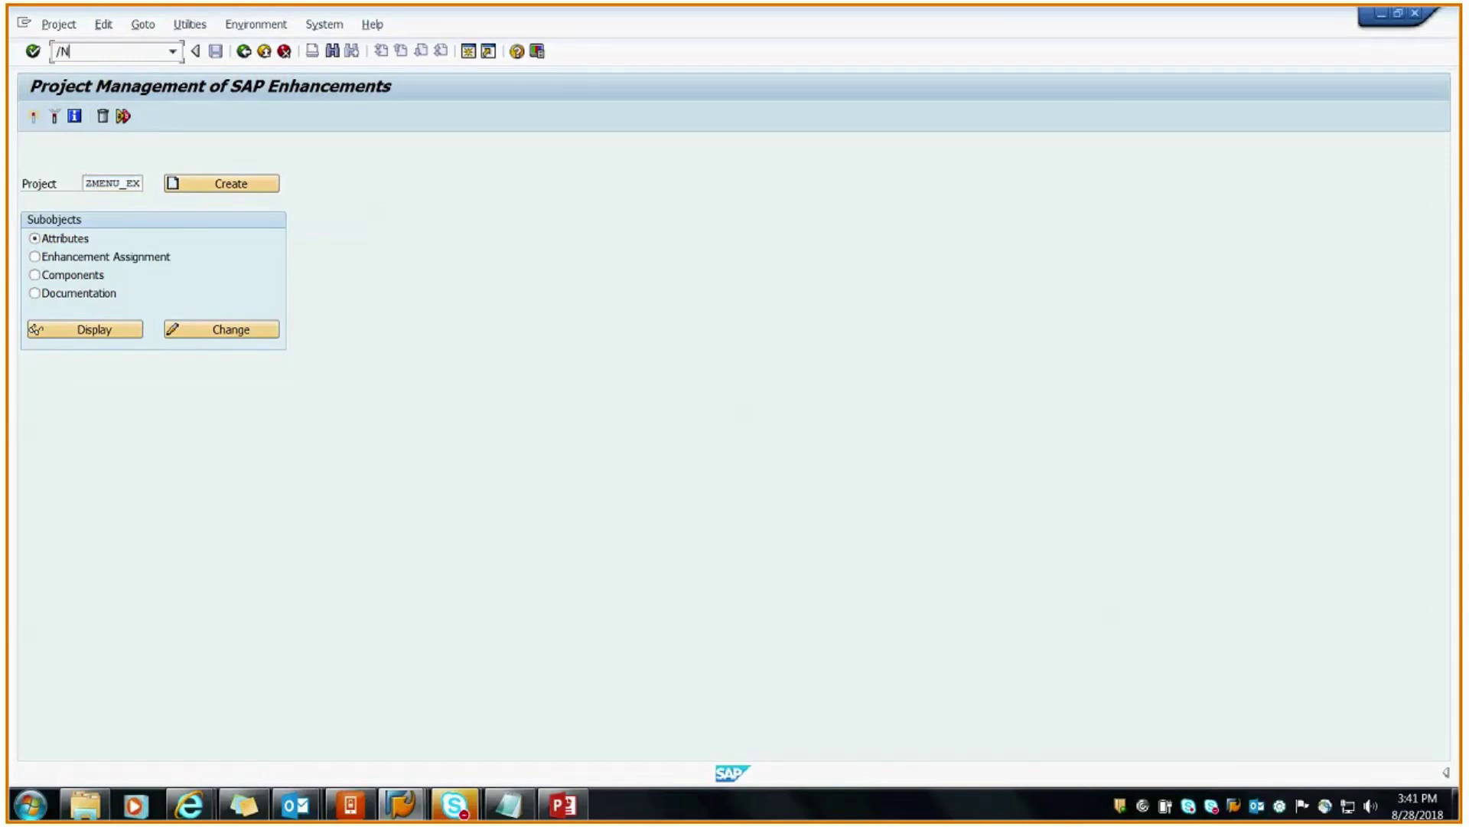
pyautogui.write('CMOD')
pyautogui.press('Return')
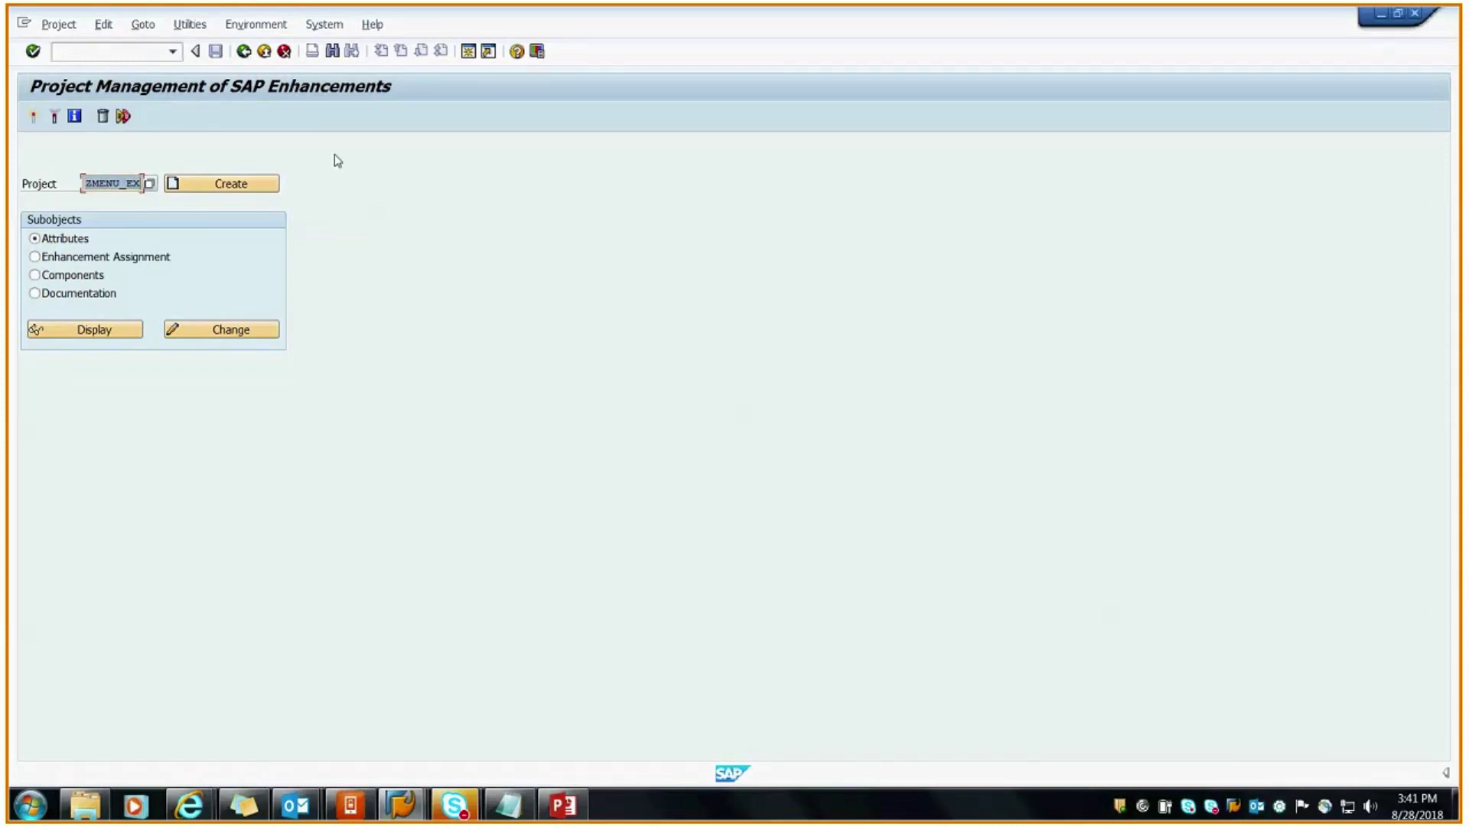
pyautogui.click(190, 24)
pyautogui.click(230, 62)
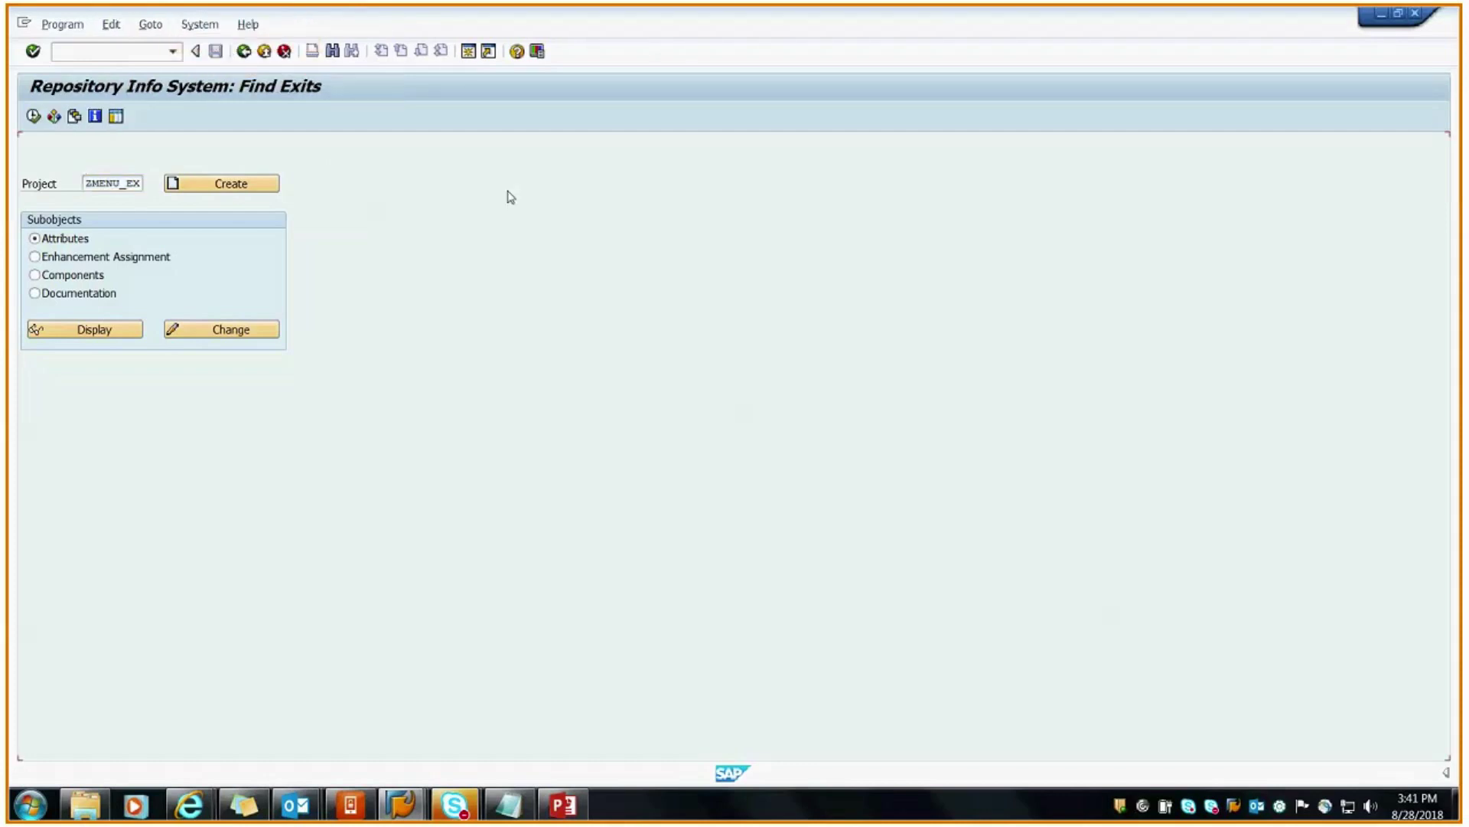
pyautogui.click(300, 237)
pyautogui.click(294, 221)
pyautogui.click(291, 236)
pyautogui.click(33, 115)
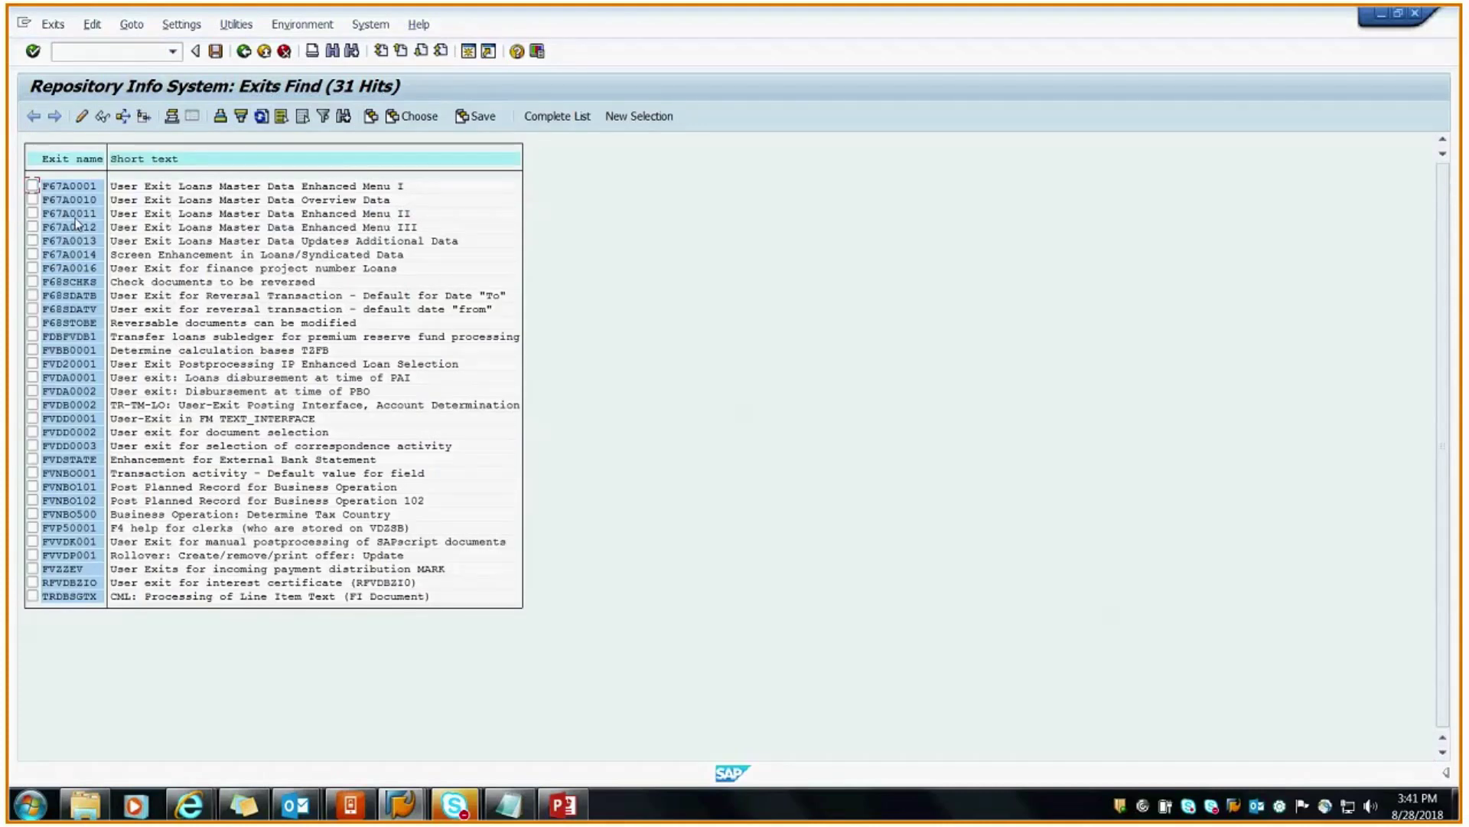
# Open enhancement F67A0011's program SAPMF67A in the Menu Painter
pyautogui.doubleClick(75, 214)
pyautogui.doubleClick(77, 292)
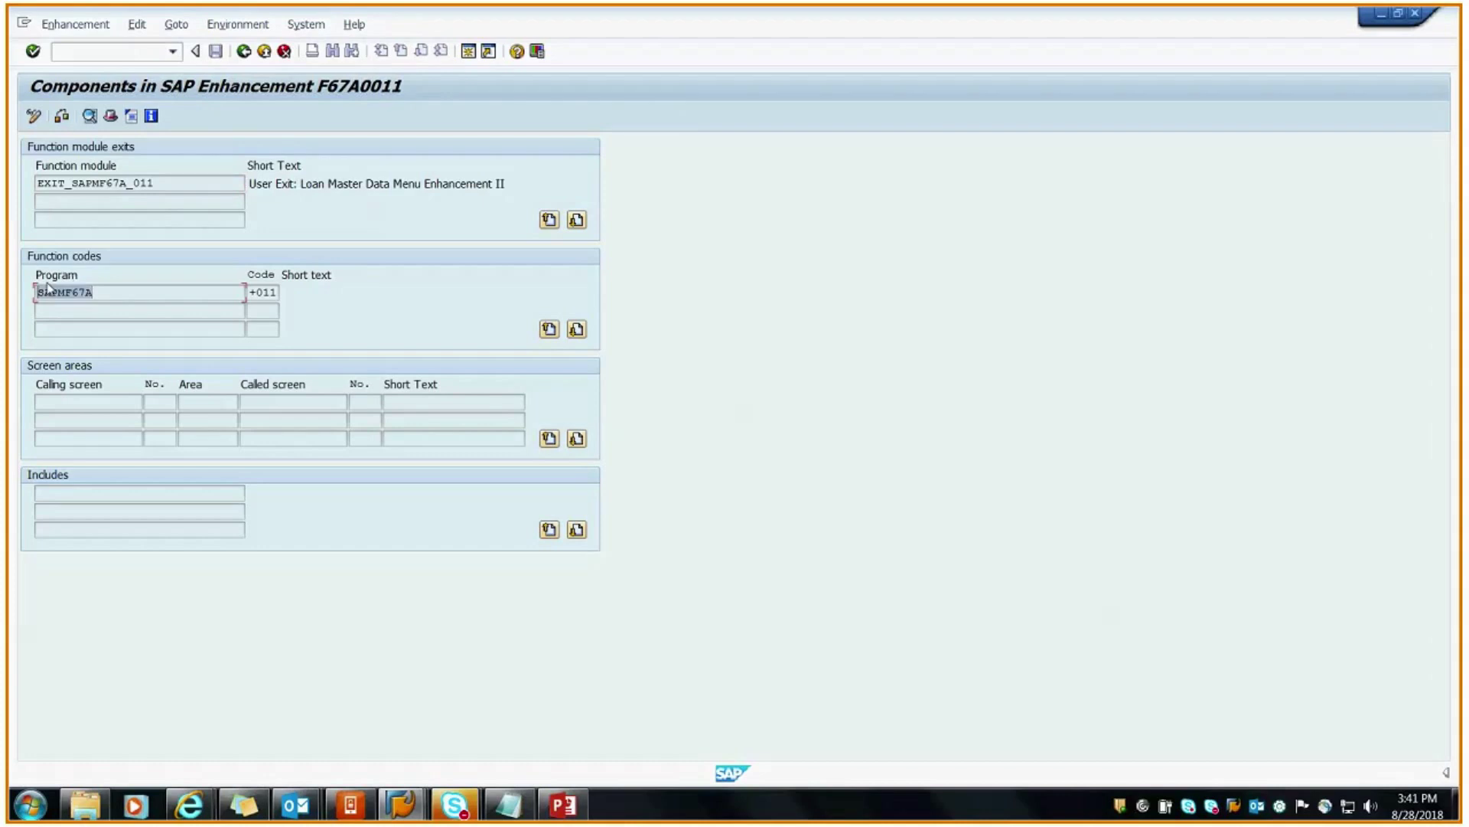
pyautogui.doubleClick(264, 294)
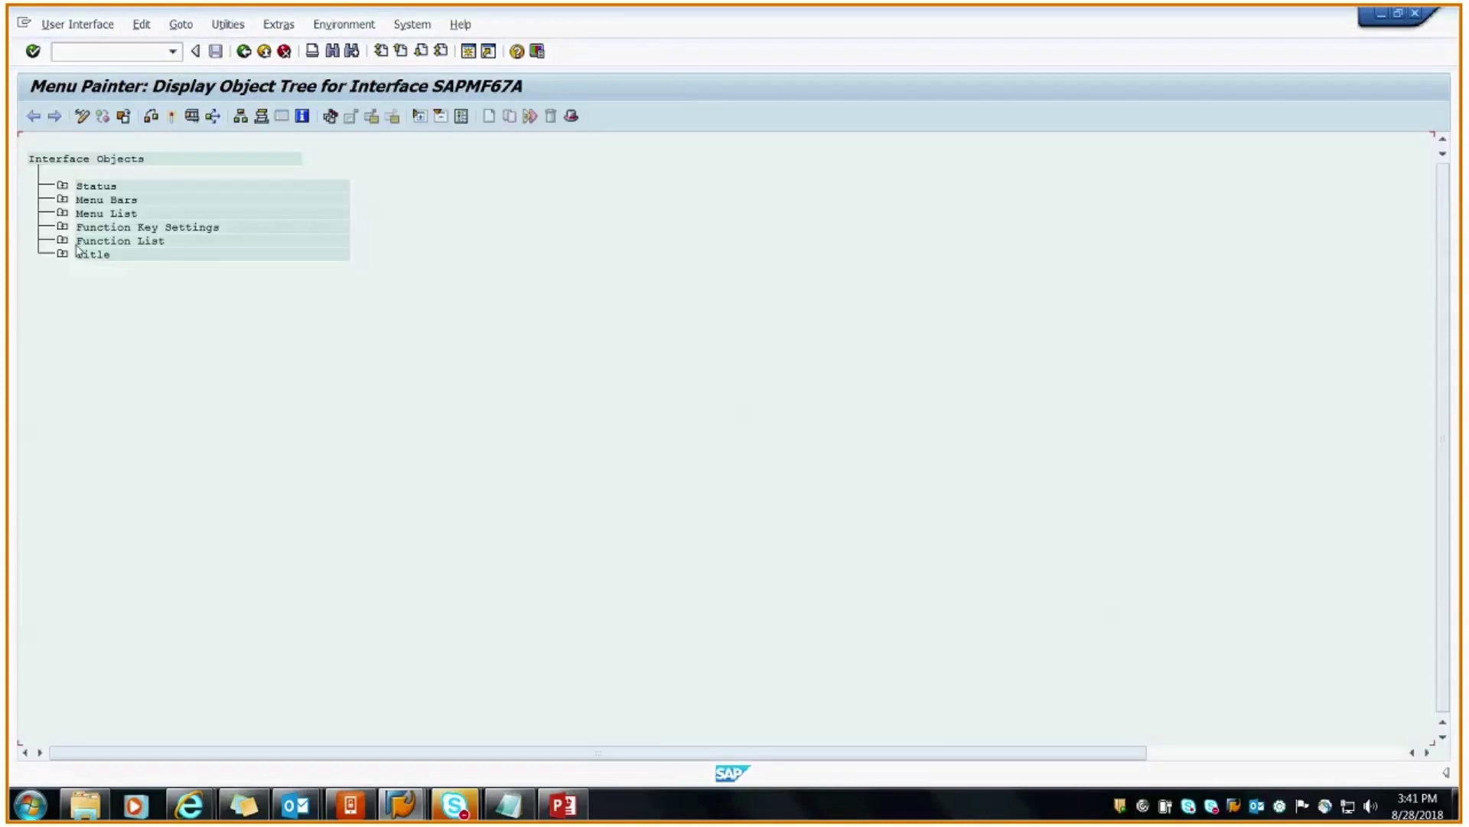
# Expand Menu Bars and open the Container Screen and Regulatory Reporting menu bar
pyautogui.click(62, 200)
pyautogui.click(401, 804)
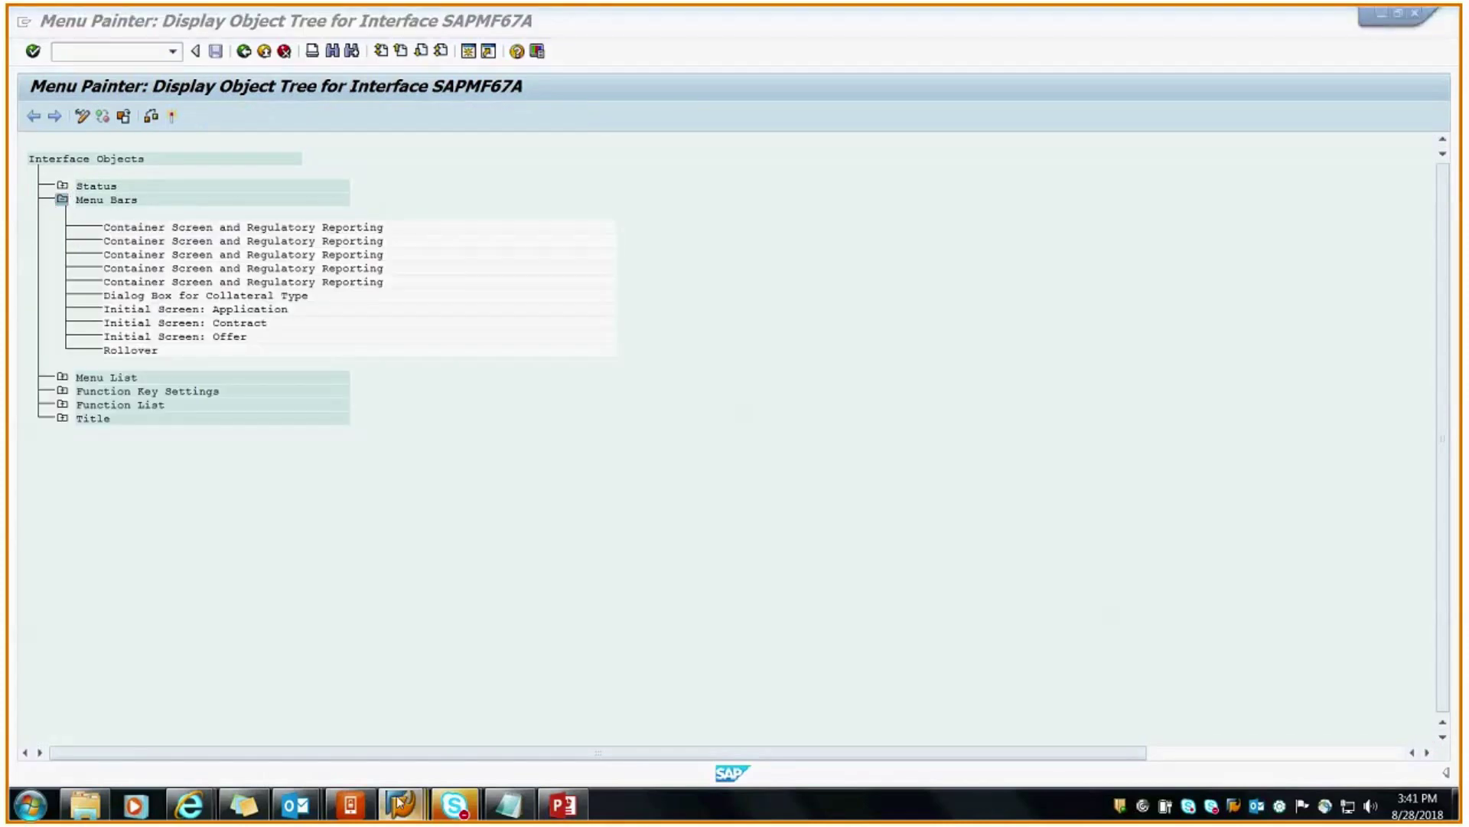
pyautogui.click(348, 746)
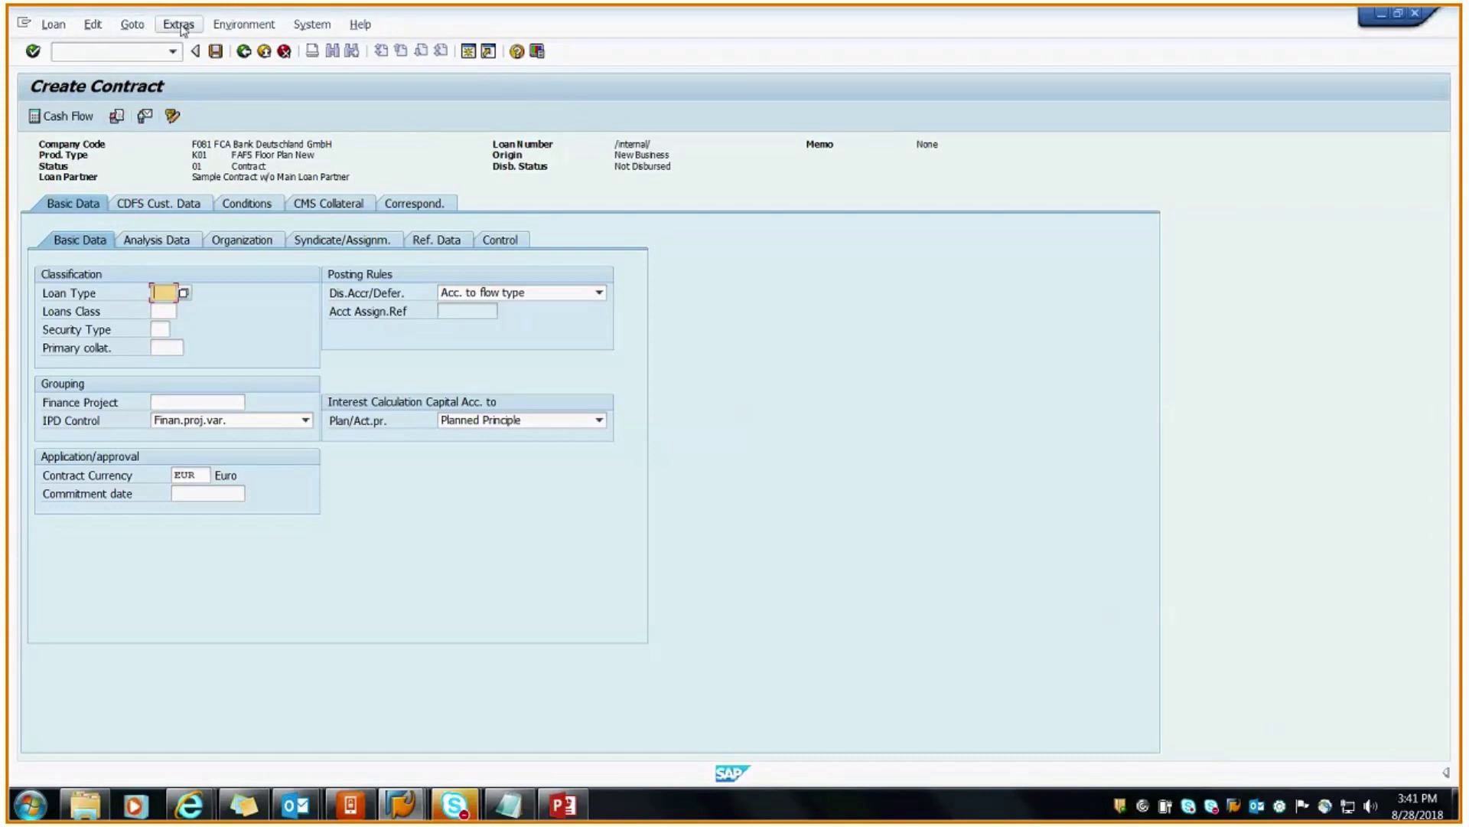
pyautogui.click(401, 803)
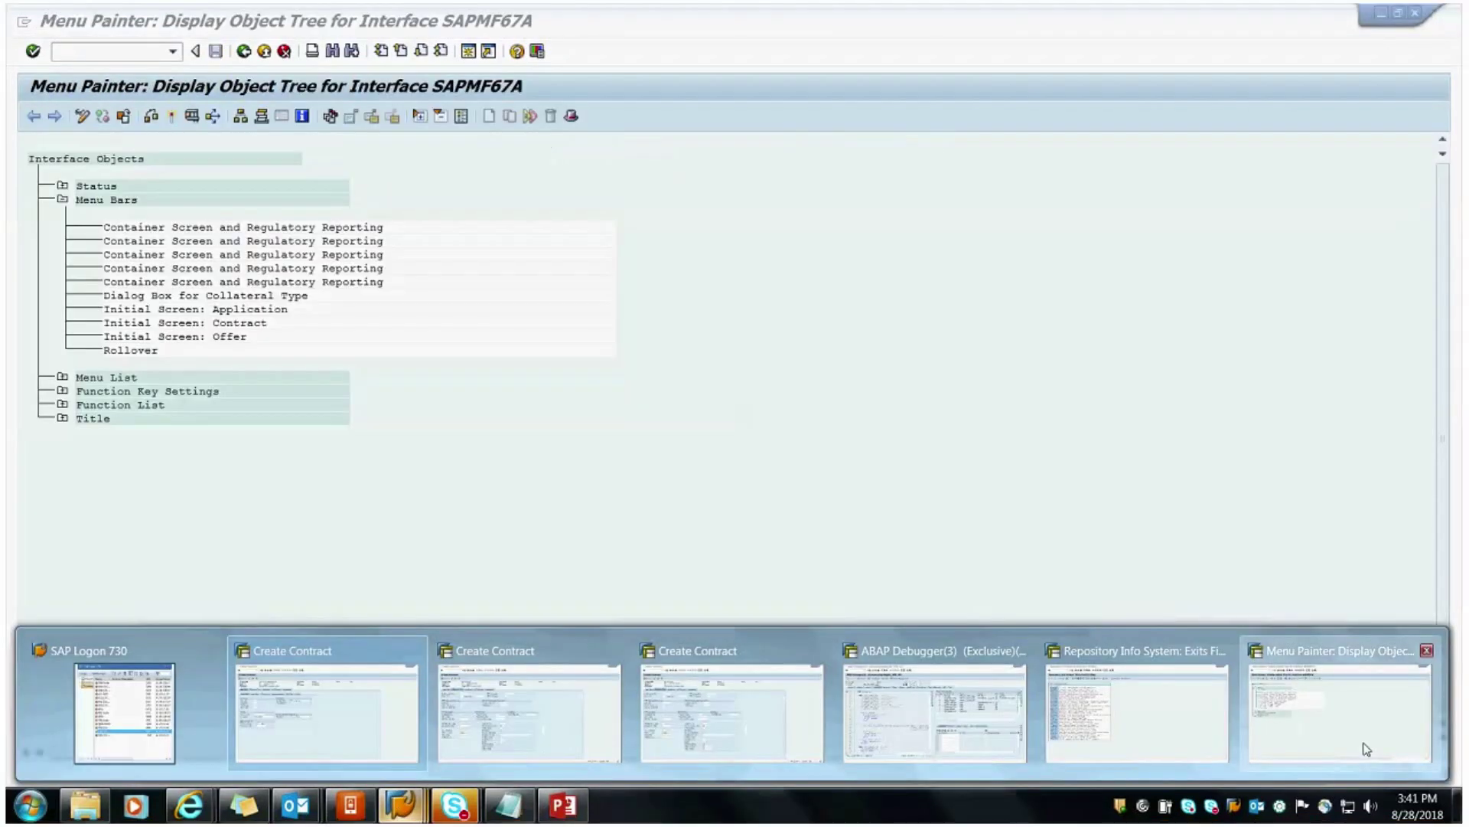
pyautogui.click(1367, 748)
pyautogui.doubleClick(216, 229)
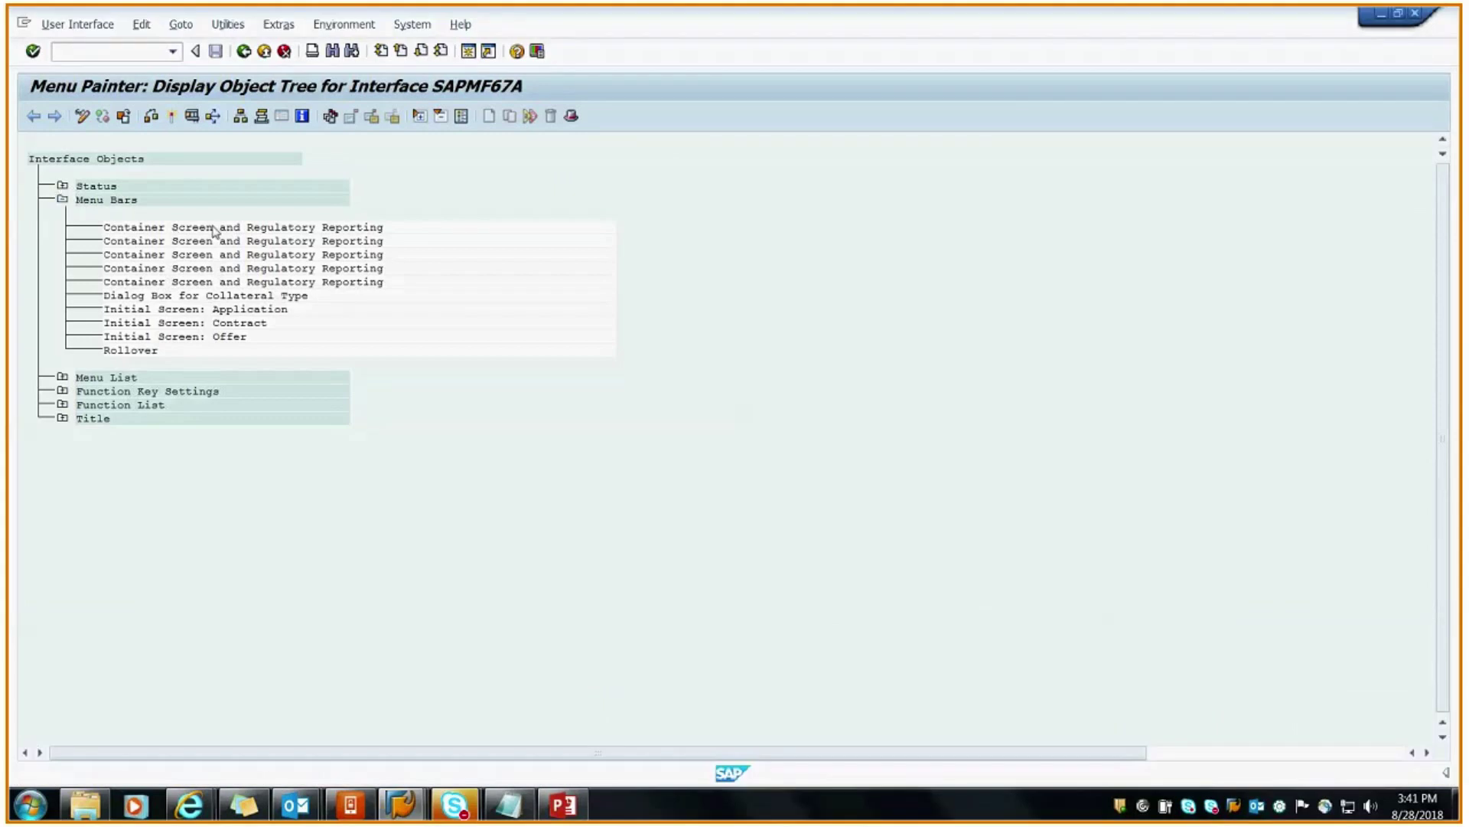
# Expand the Goto entry to see function codes +011, +012 and +001
pyautogui.click(170, 175)
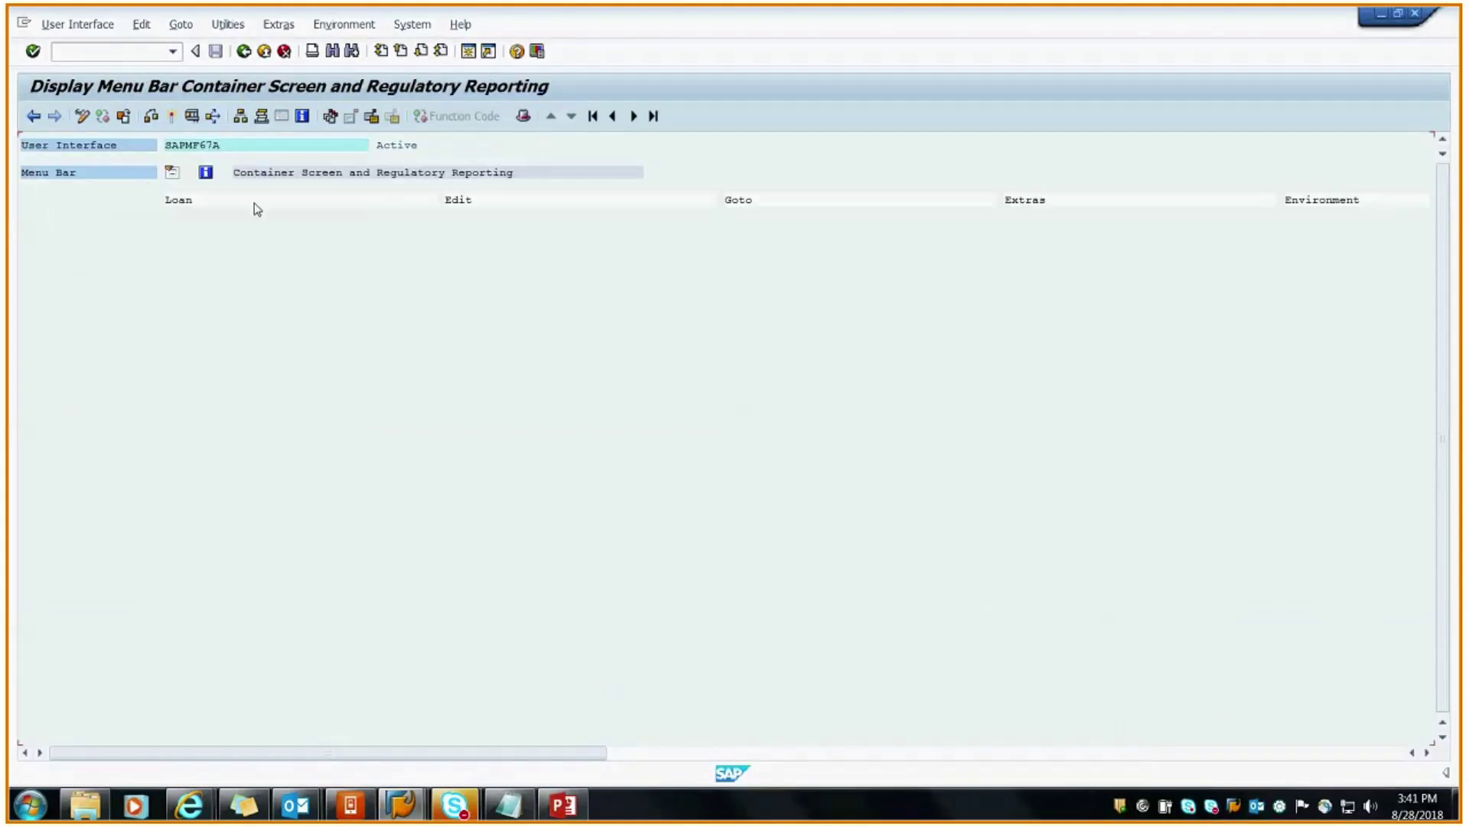
pyautogui.click(764, 199)
pyautogui.doubleClick(764, 200)
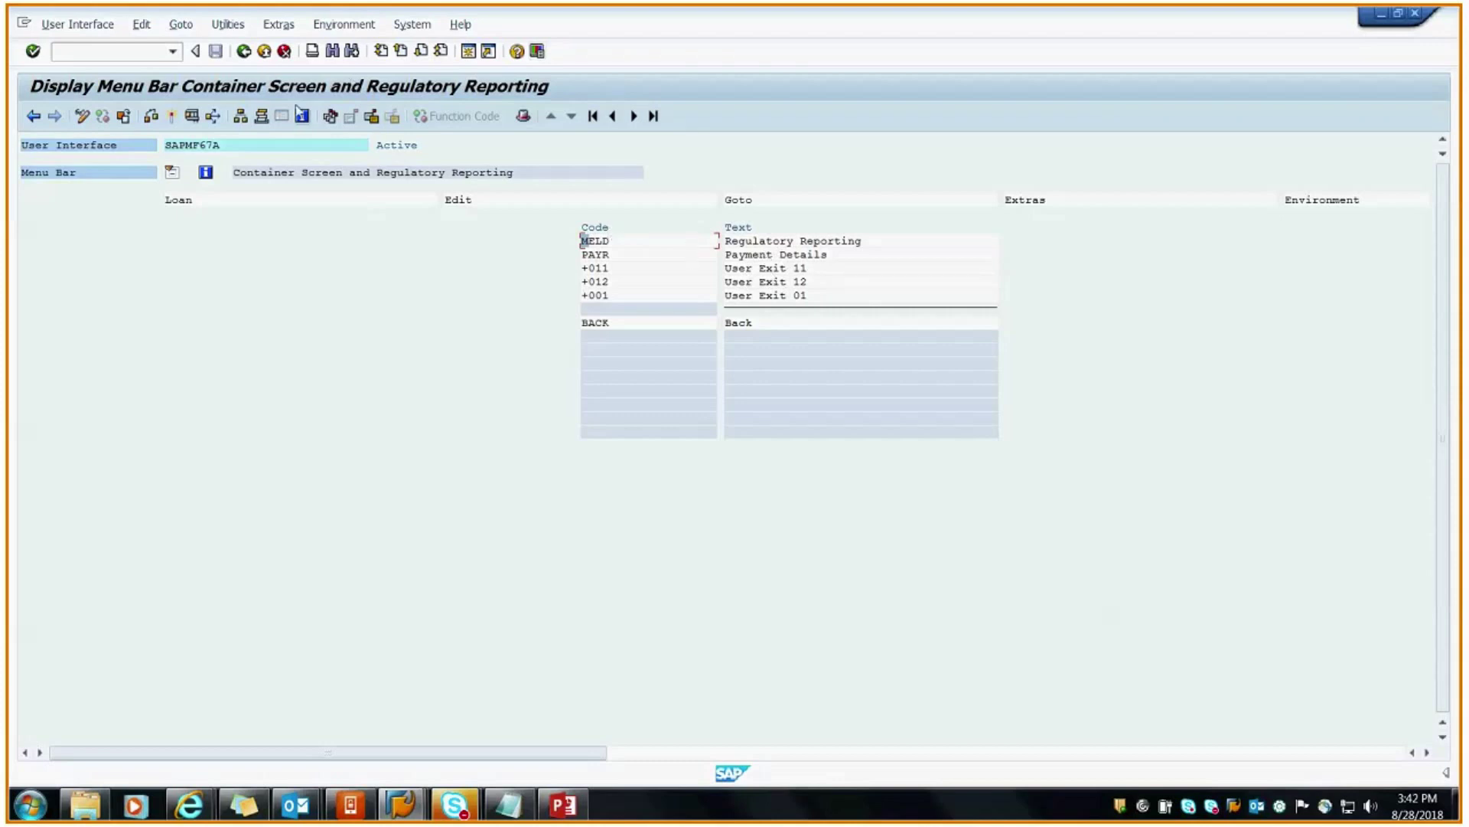
# Go back to the exits search results and return to the PowerPoint deck at slide 32
pyautogui.click(246, 57)
pyautogui.click(246, 57)
pyautogui.click(245, 57)
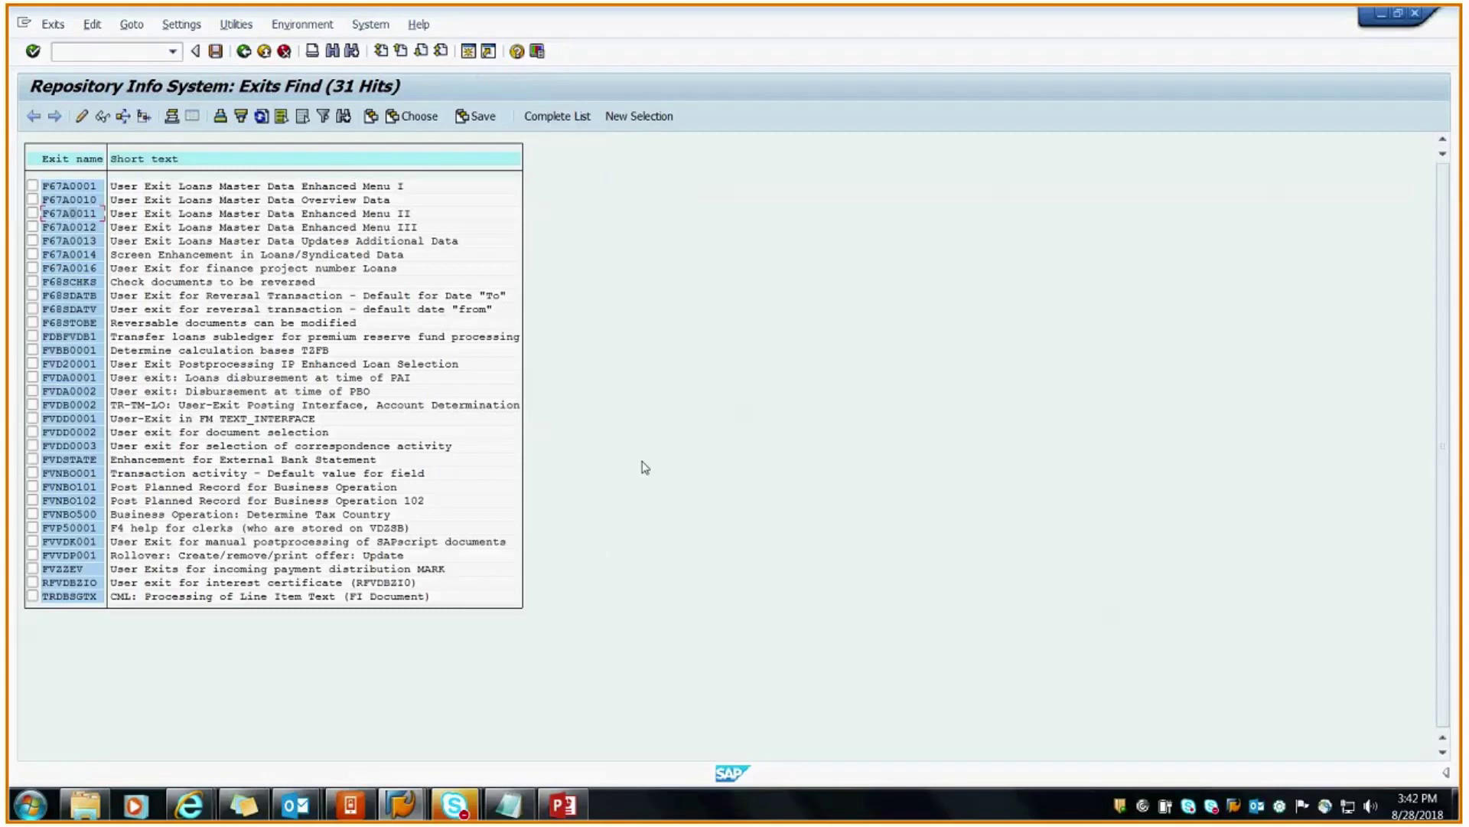
pyautogui.click(565, 812)
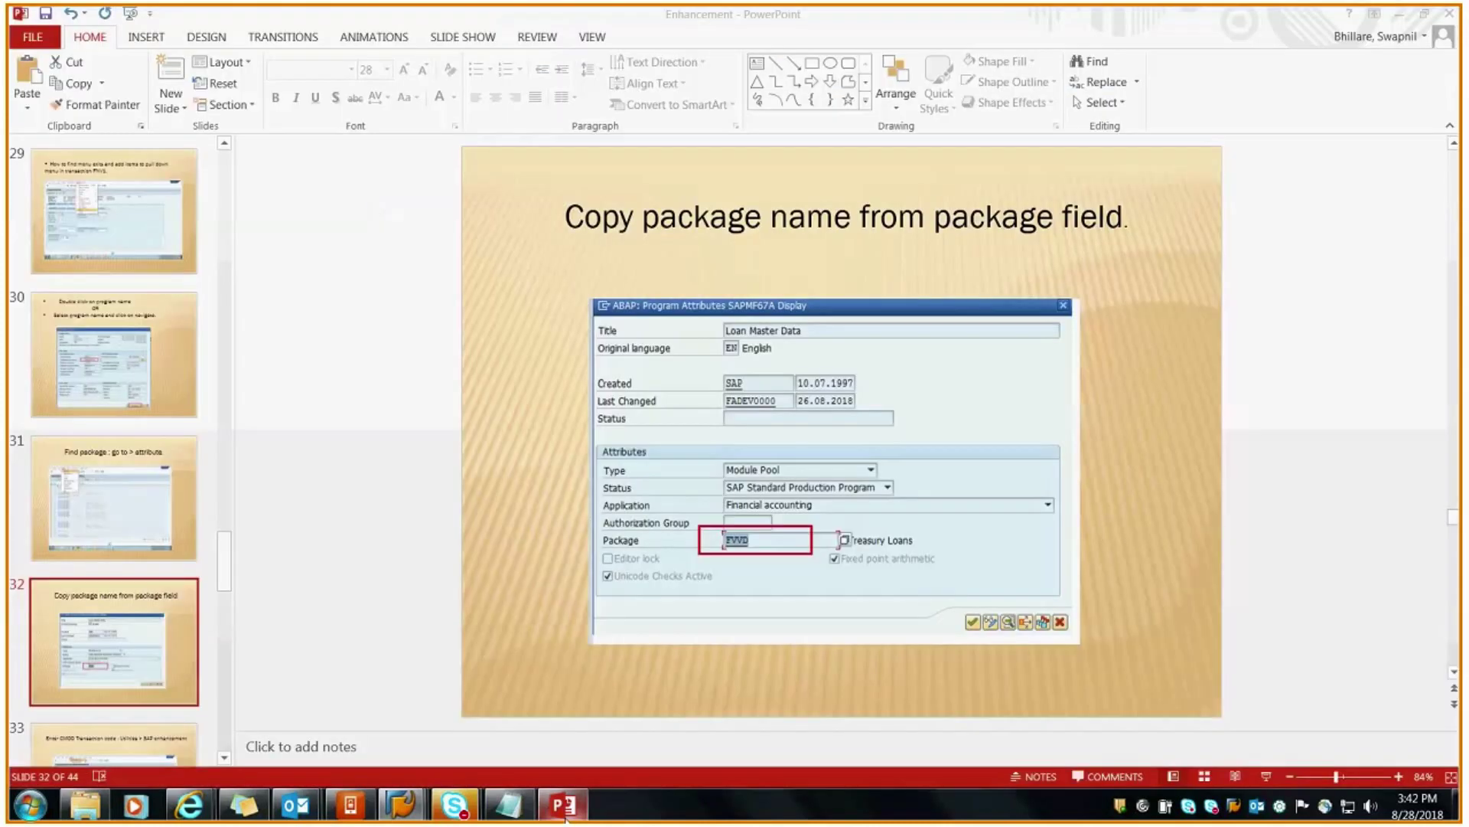